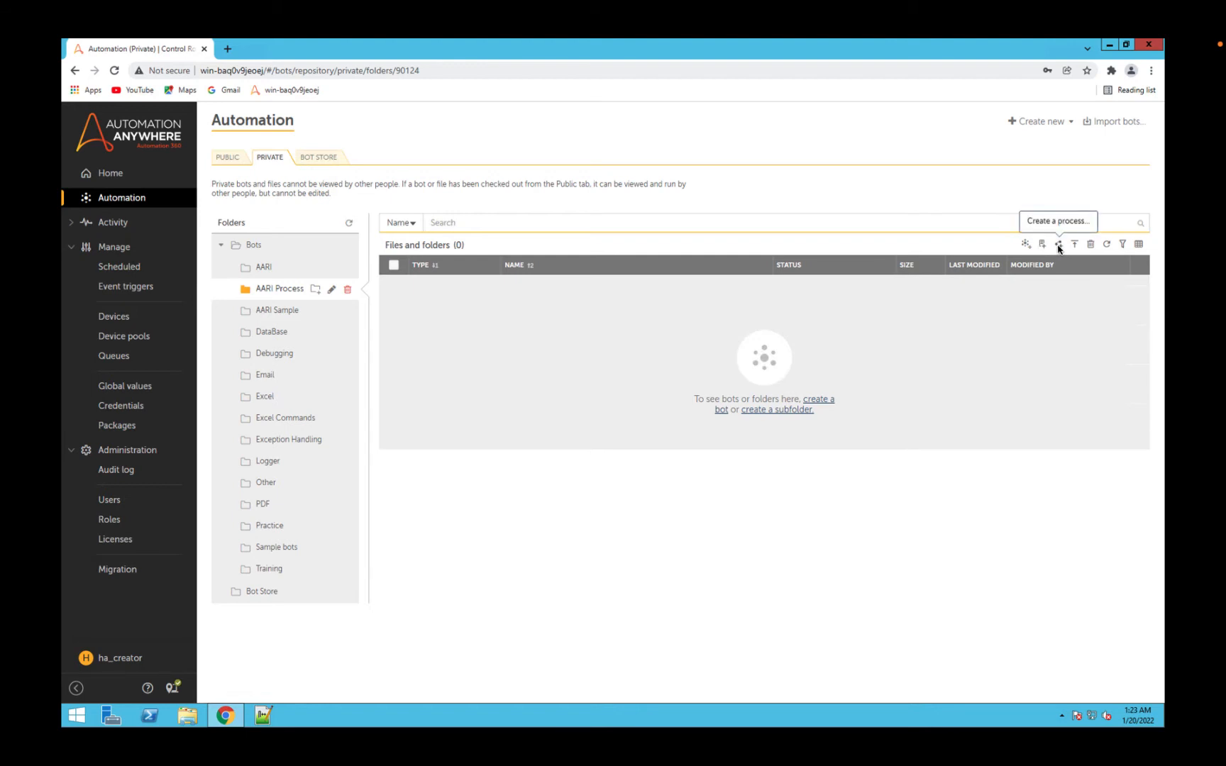
# Create a process named "Loan Approval Process" in the AARI Process folder and open it for editing
pyautogui.click(1058, 244)
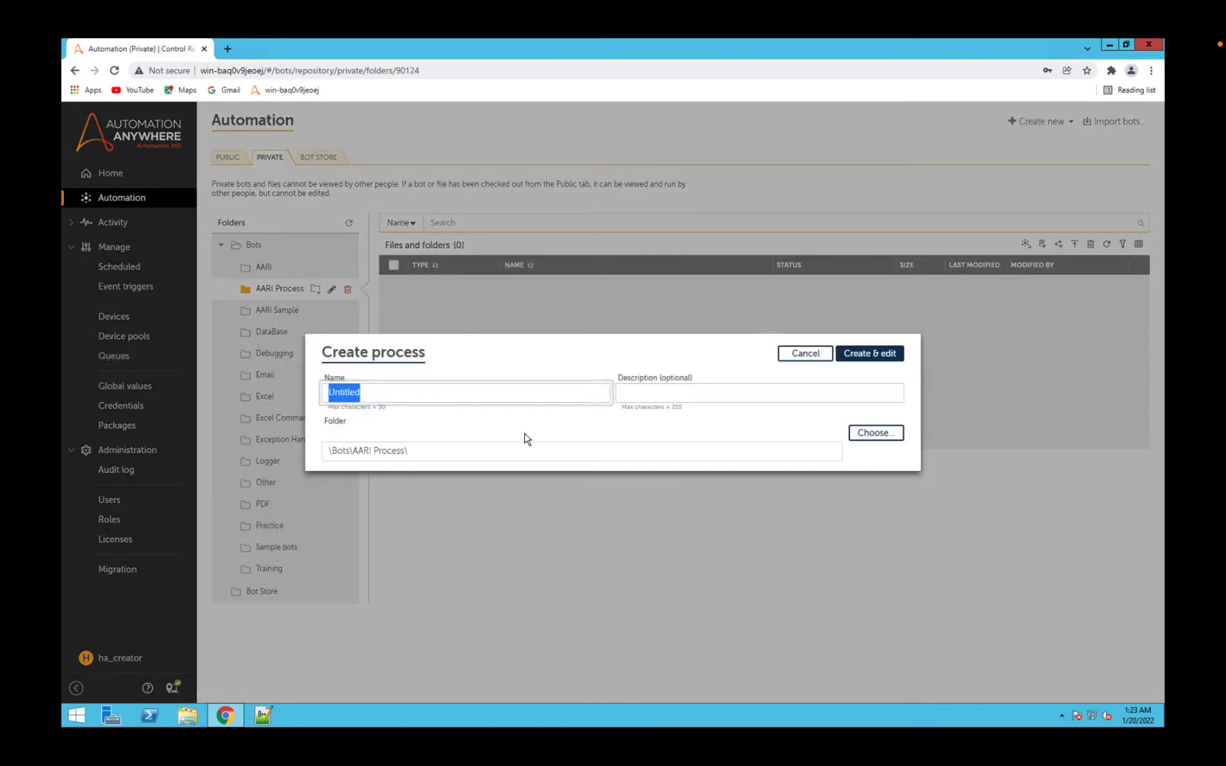
pyautogui.write('Loan Ap')
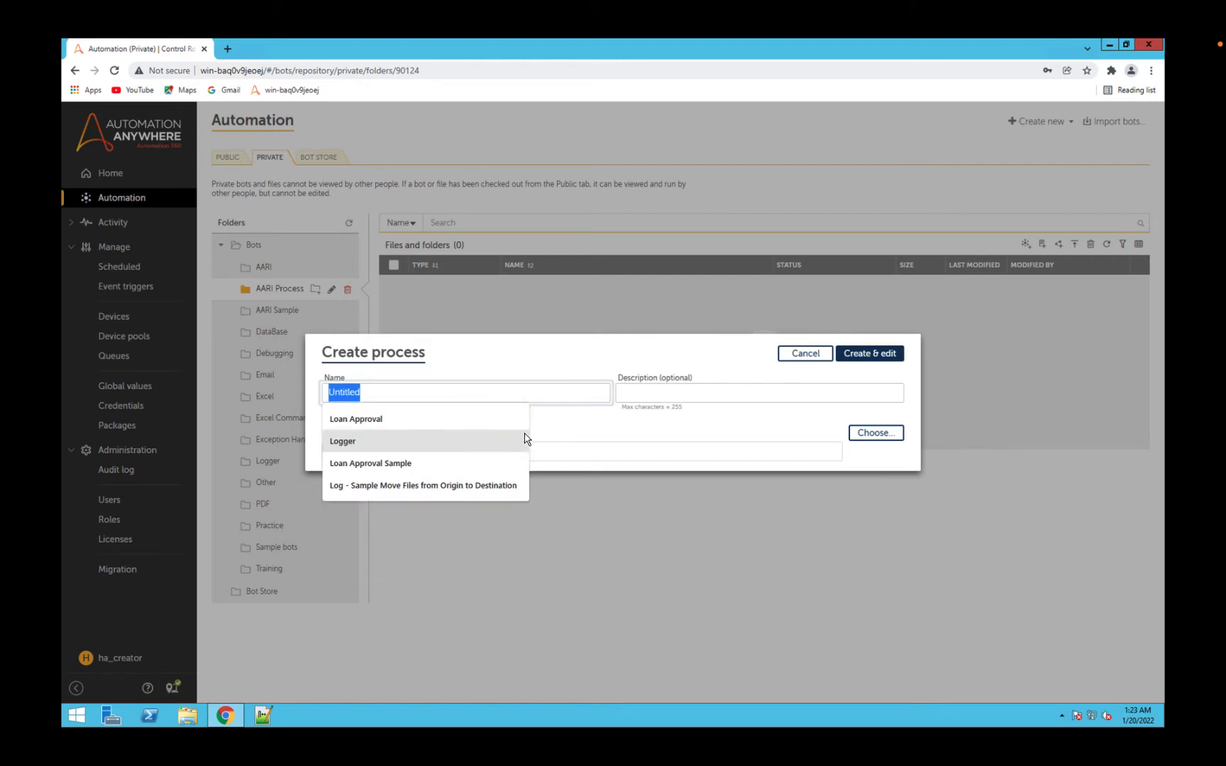
pyautogui.write('probal')
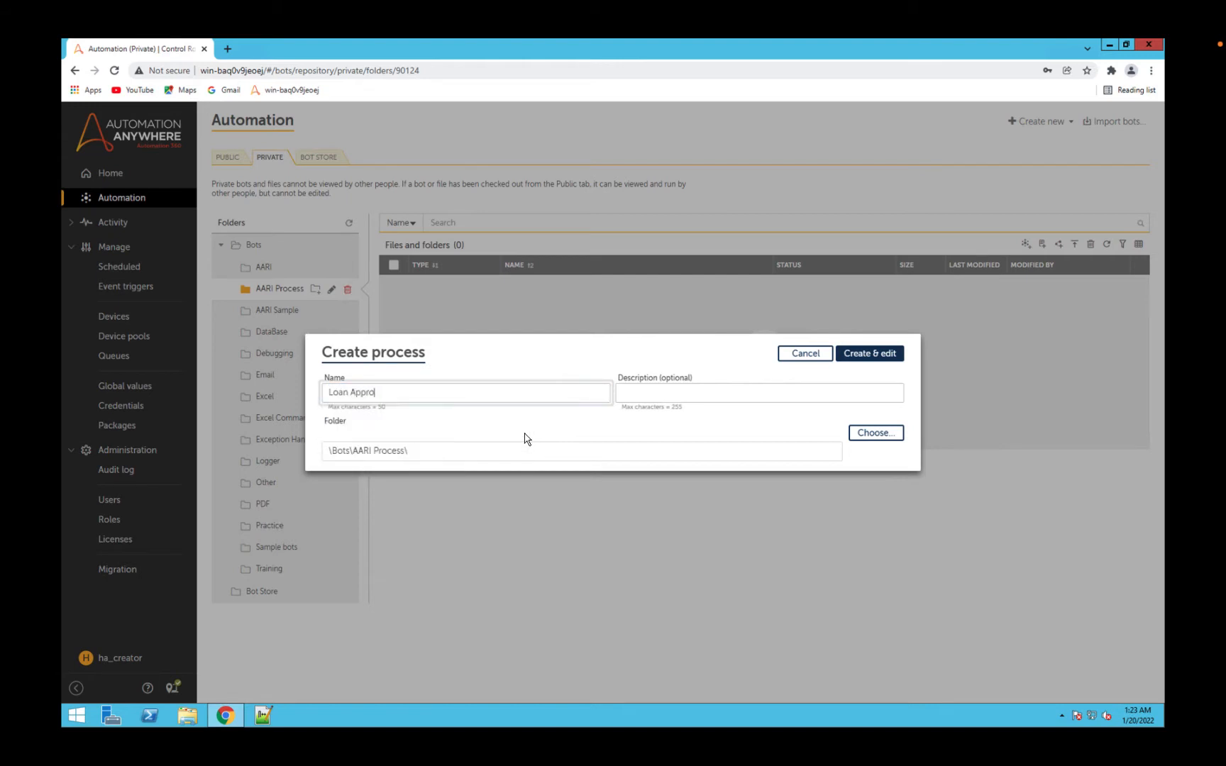
pyautogui.press('BackSpace')
pyautogui.press('BackSpace')
pyautogui.write('val ')
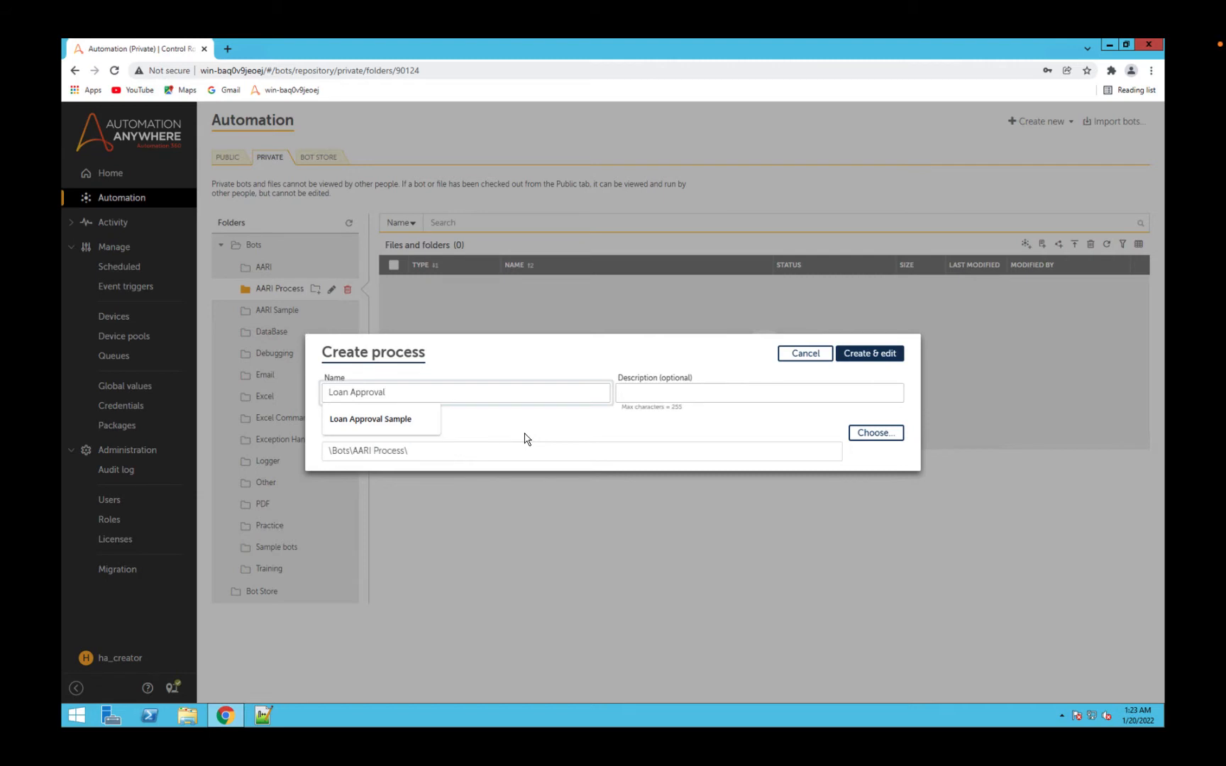
pyautogui.write('Process')
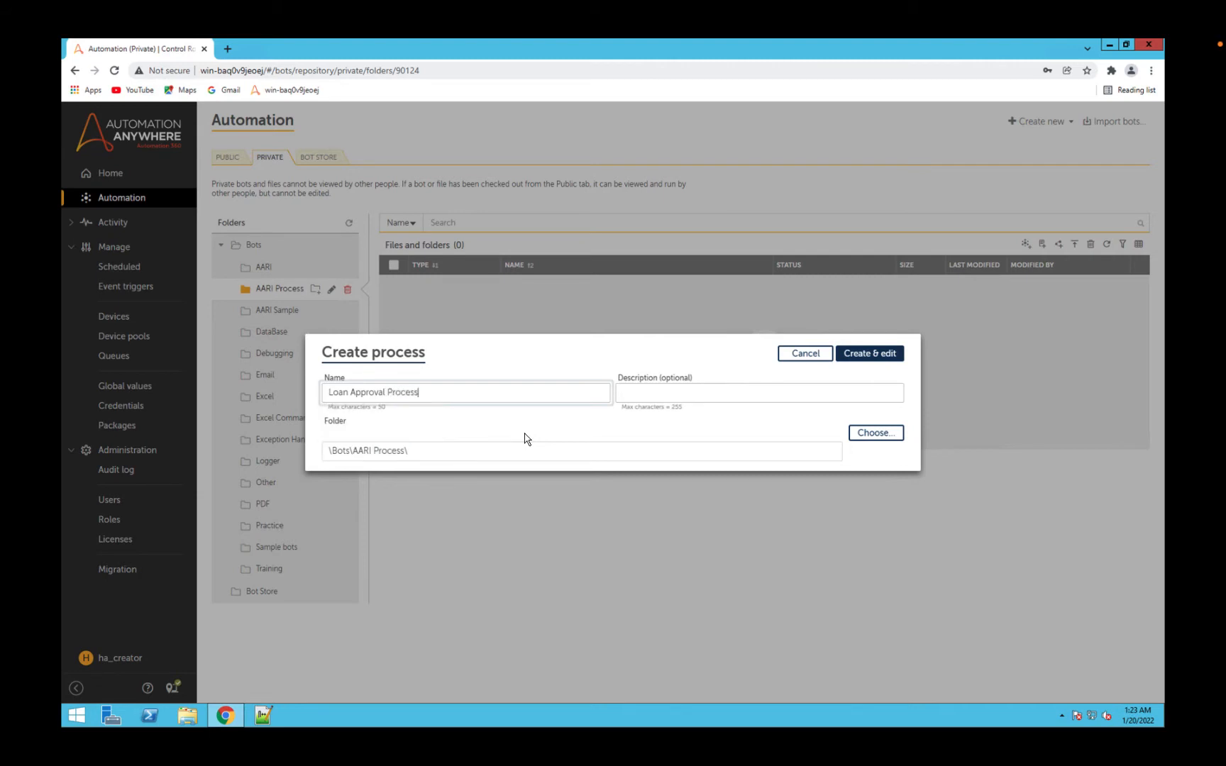
pyautogui.press('Return')
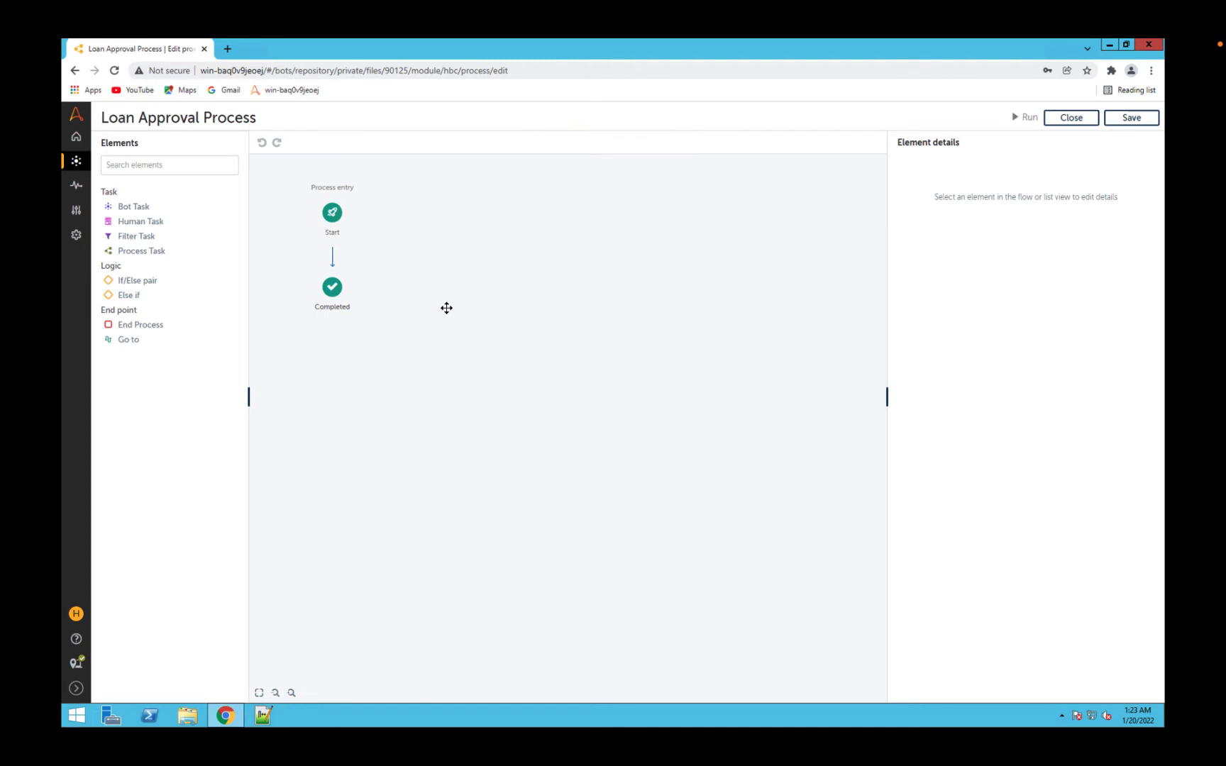
# Inspect the settings of the Start and Completed elements, and save and close the process
pyautogui.click(332, 221)
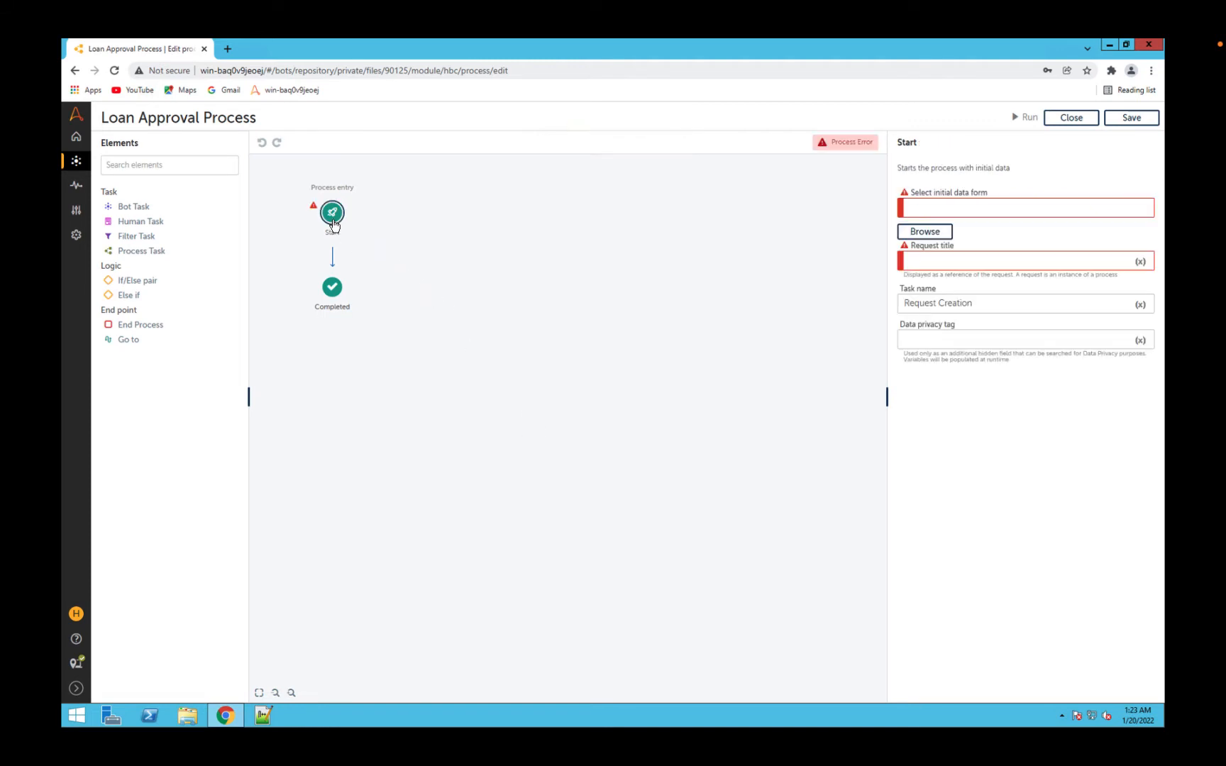
pyautogui.click(337, 295)
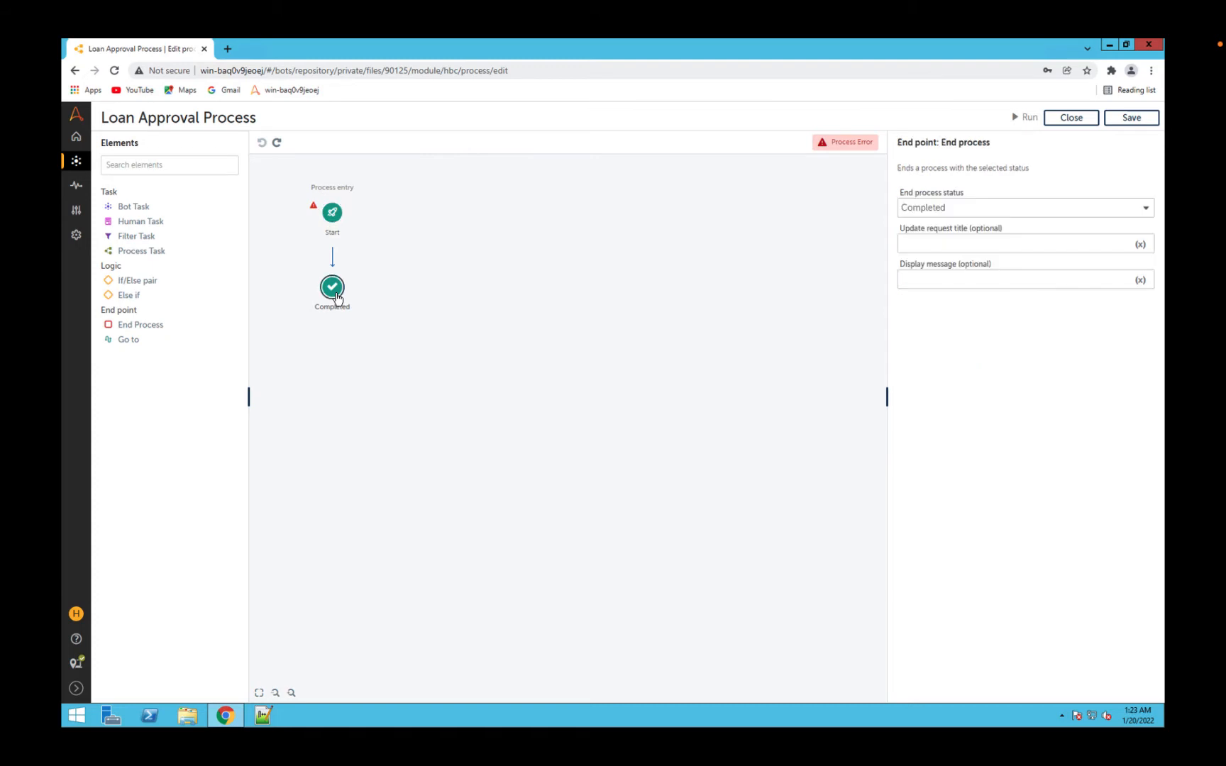
pyautogui.click(334, 216)
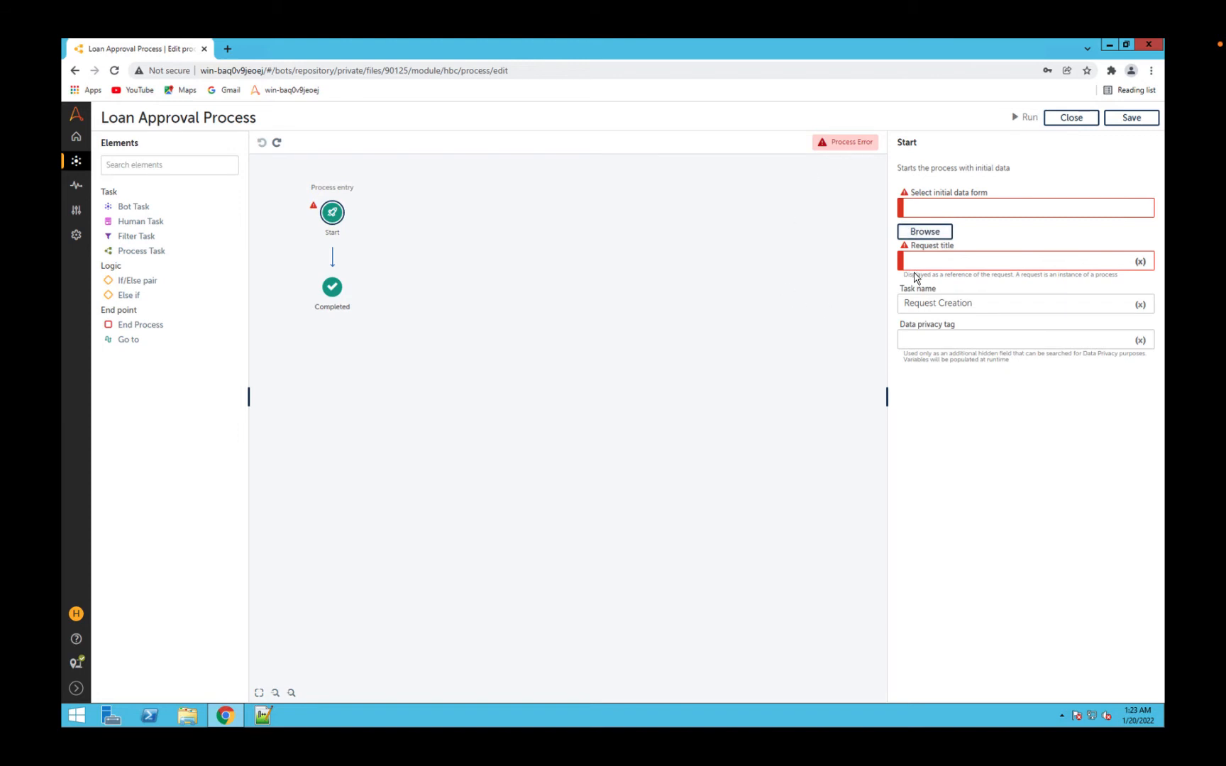
pyautogui.click(1123, 121)
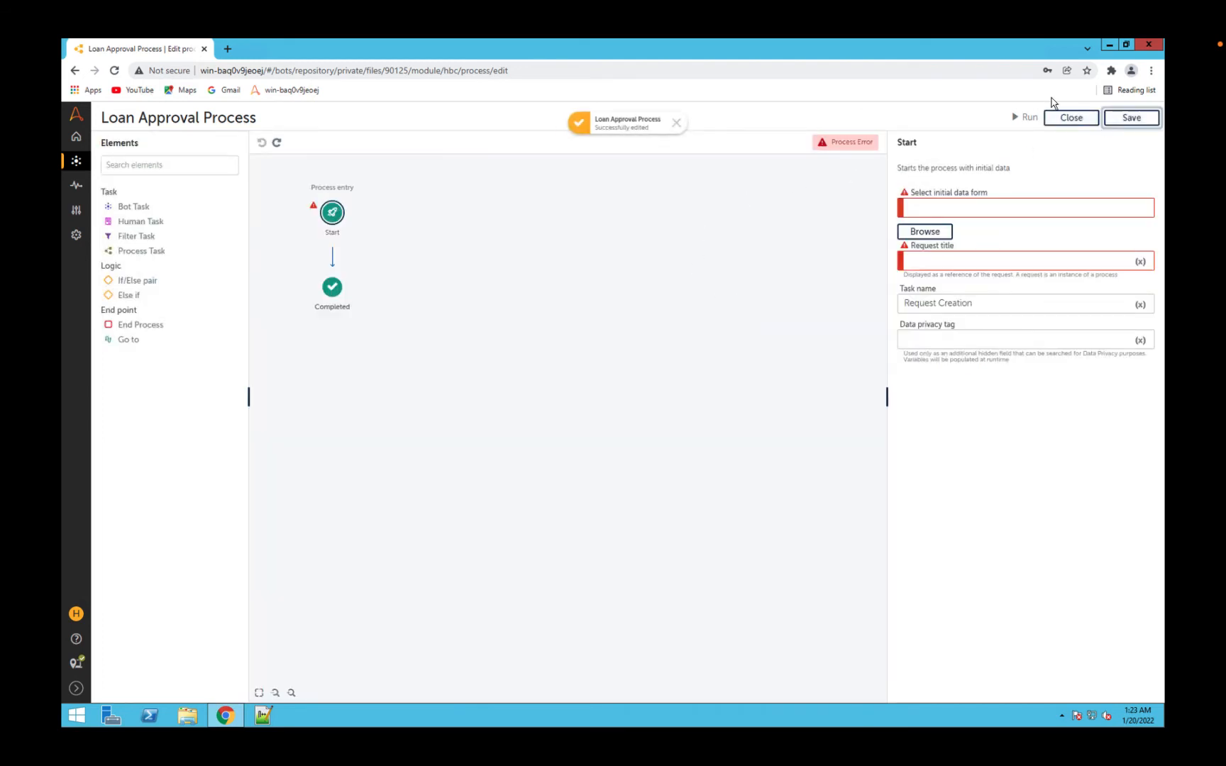
pyautogui.click(1071, 117)
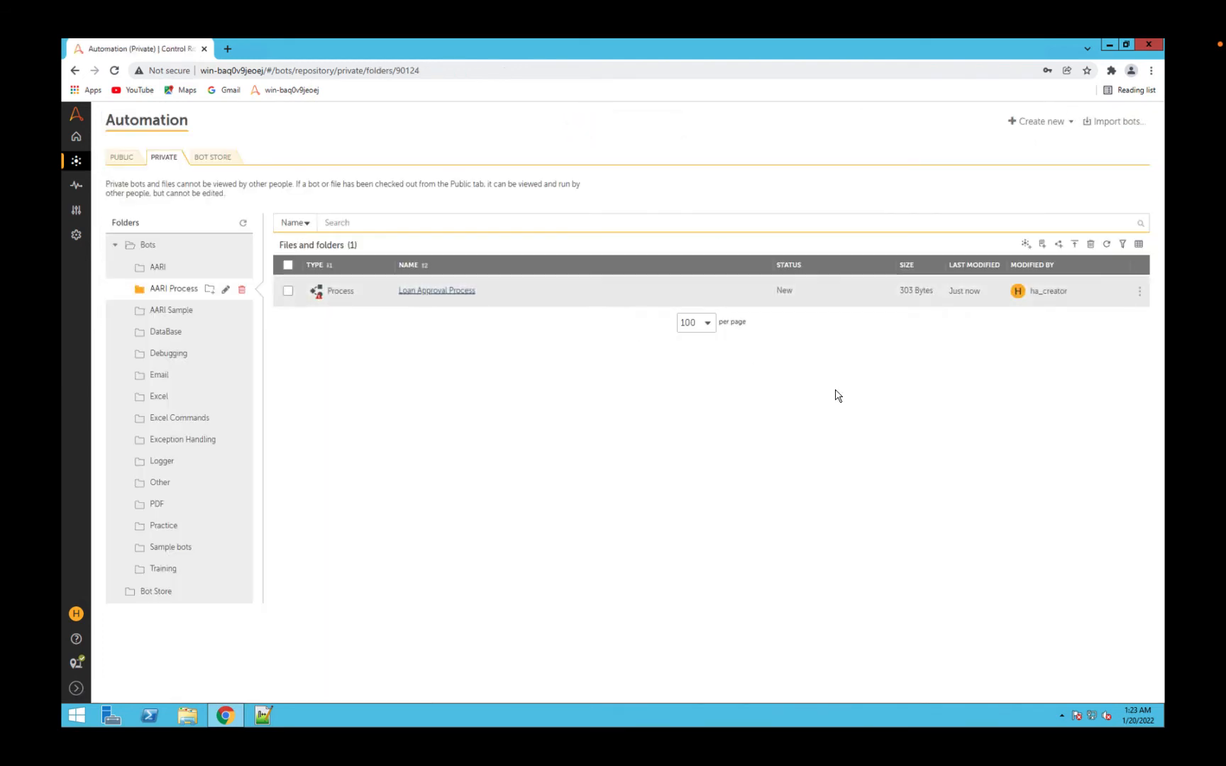
# Create a form named "Fill Form" in the AARI Process folder and open it for editing
pyautogui.click(1042, 245)
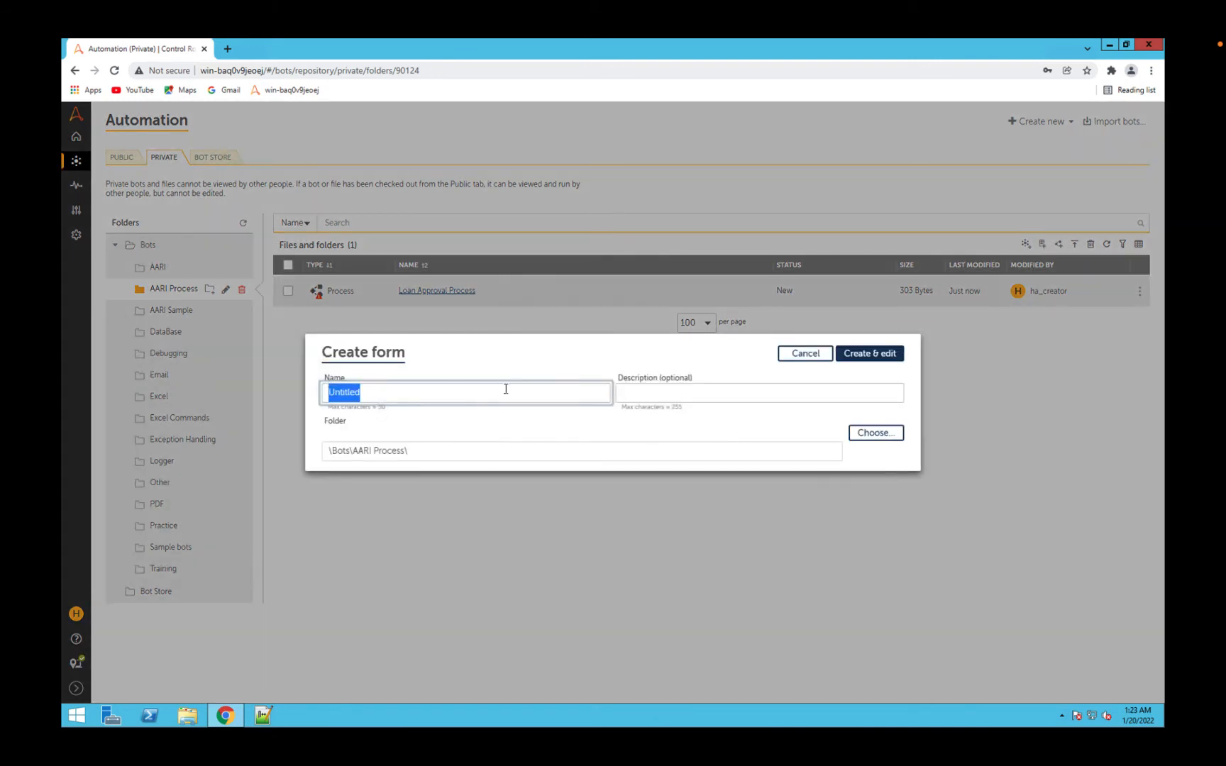
pyautogui.write('Fill ')
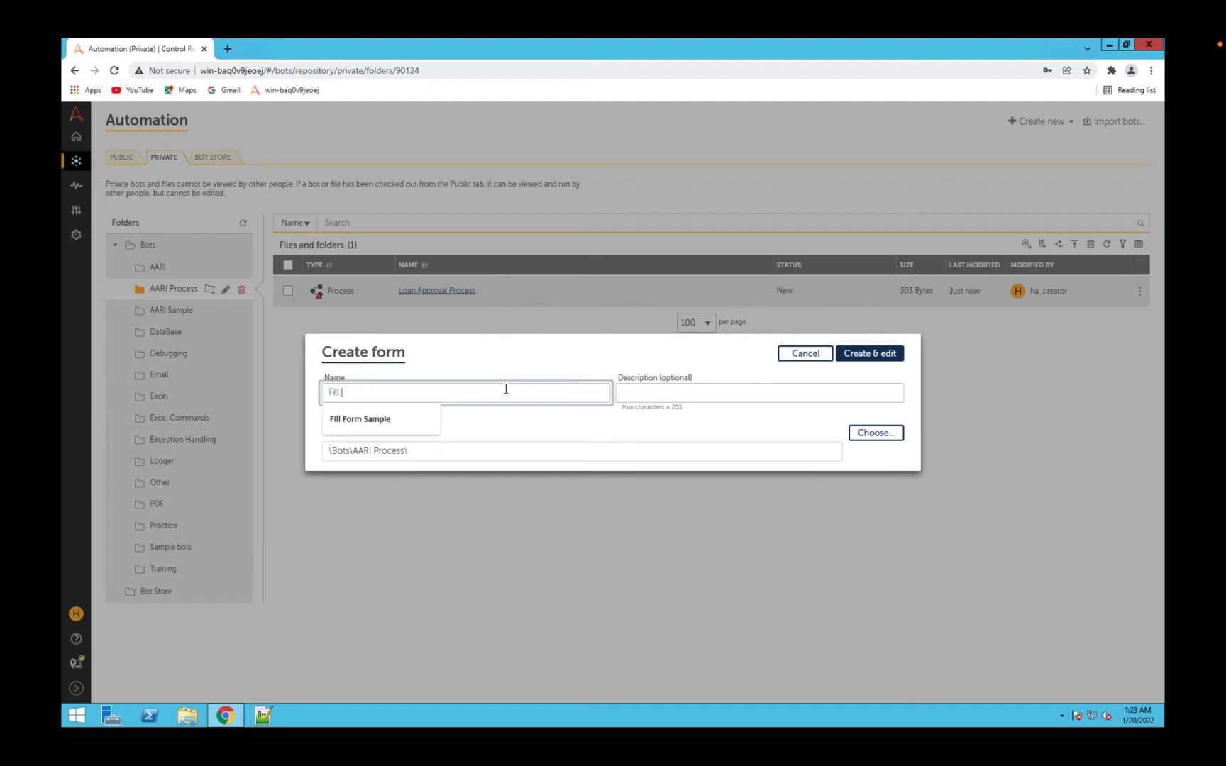
pyautogui.write('Form')
pyautogui.press('Return')
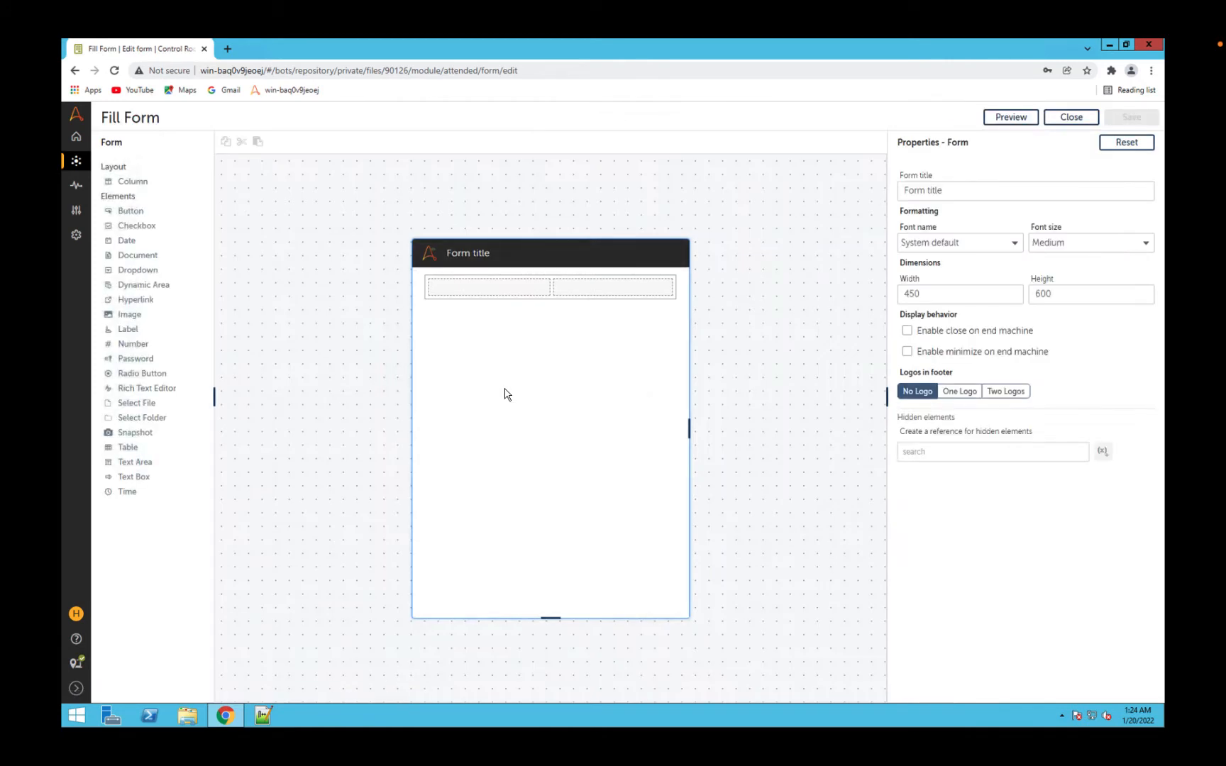
# Delete the empty two-column row from the form
pyautogui.click(673, 286)
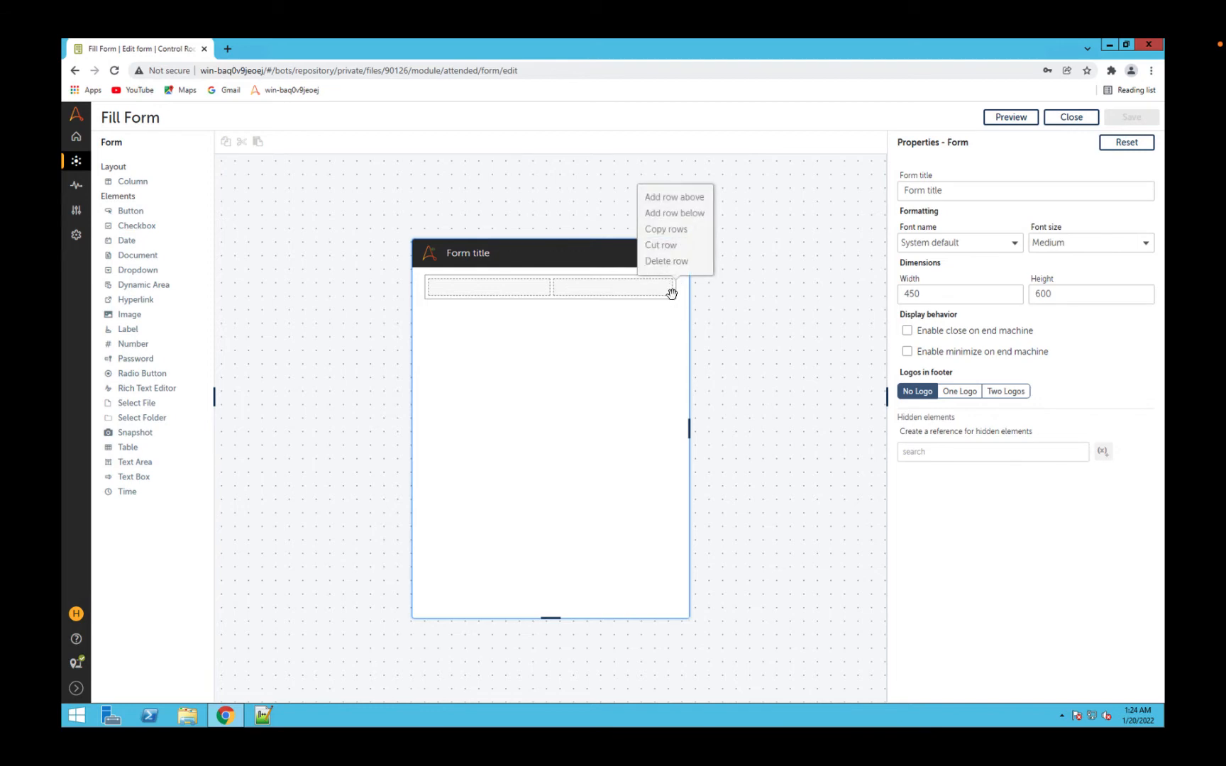
pyautogui.click(678, 261)
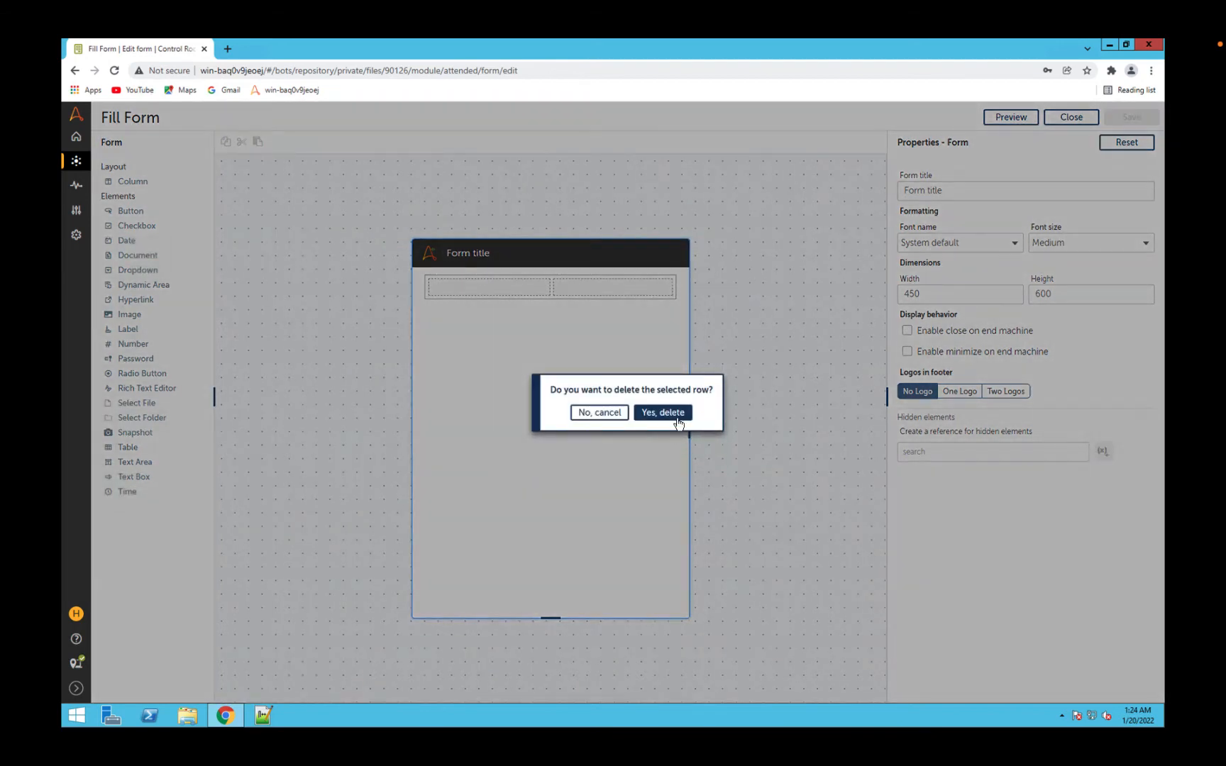
pyautogui.click(677, 411)
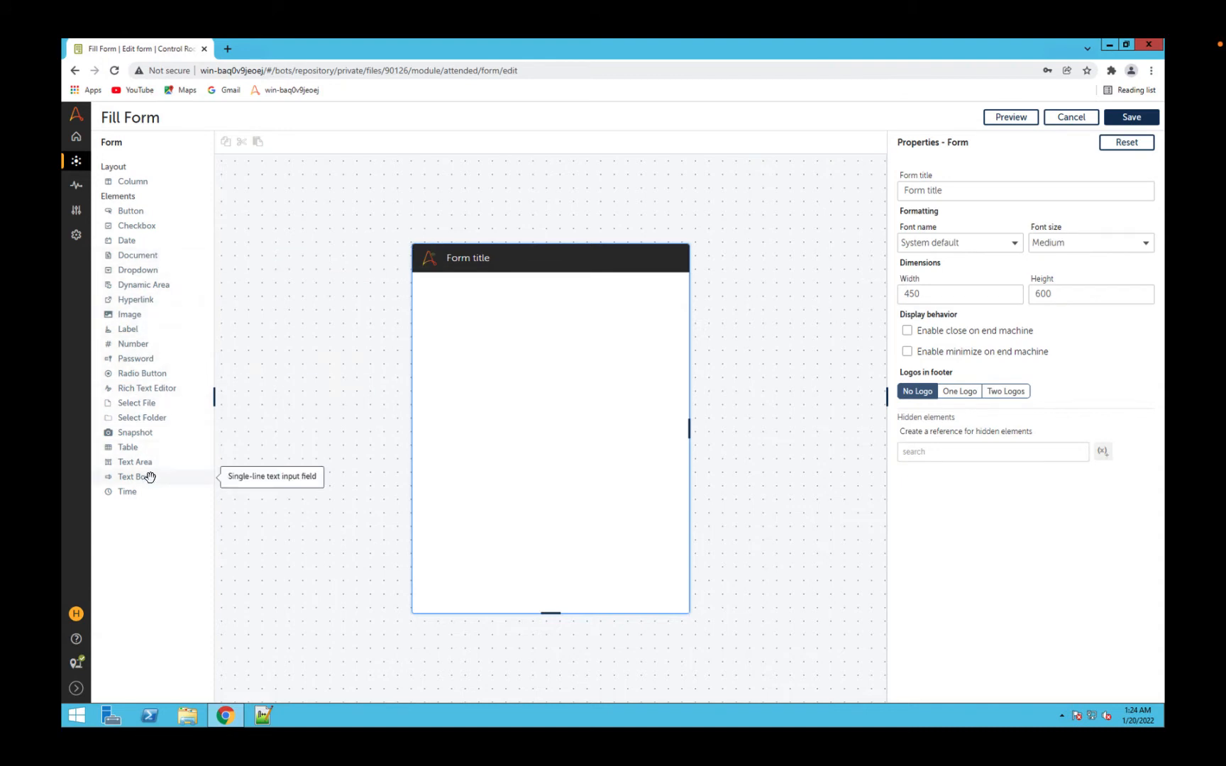
# Add a Text Box to the form, label it "Name" and make it a required field
pyautogui.moveTo(141, 479); pyautogui.dragTo(542, 314)
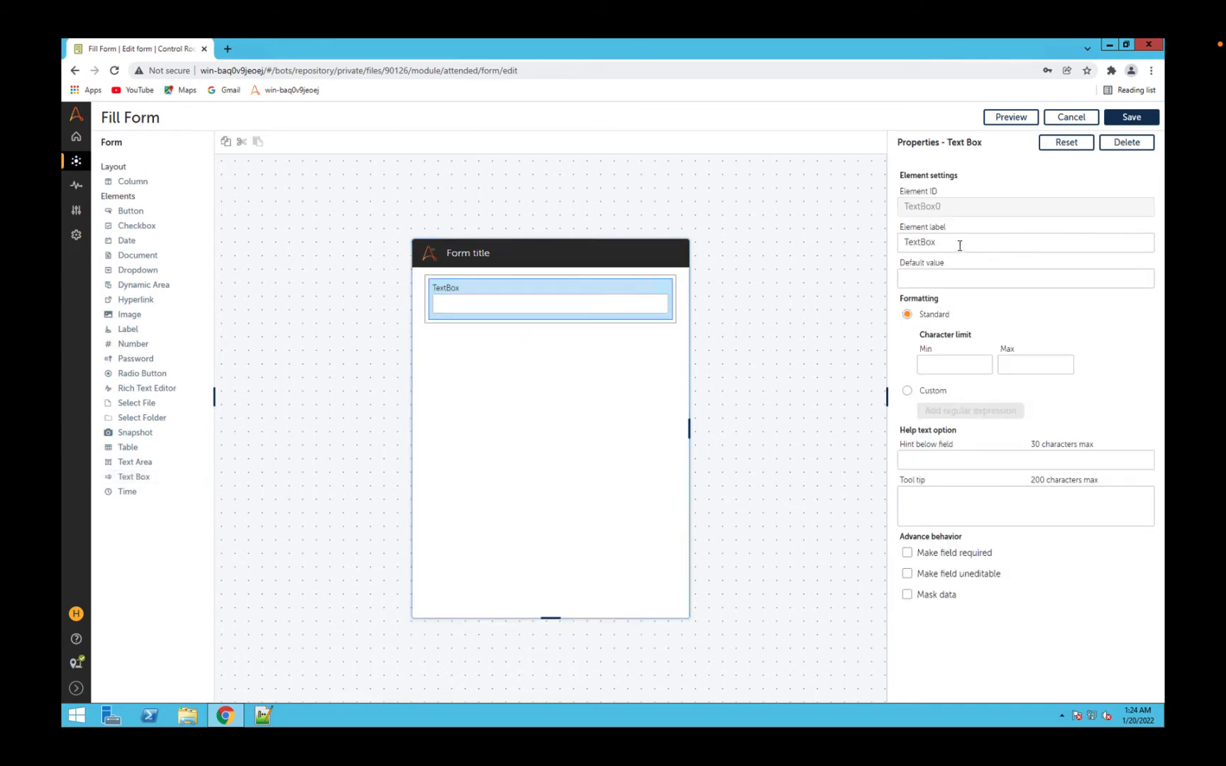
pyautogui.moveTo(957, 246); pyautogui.dragTo(815, 249)
pyautogui.write('Name')
pyautogui.click(909, 554)
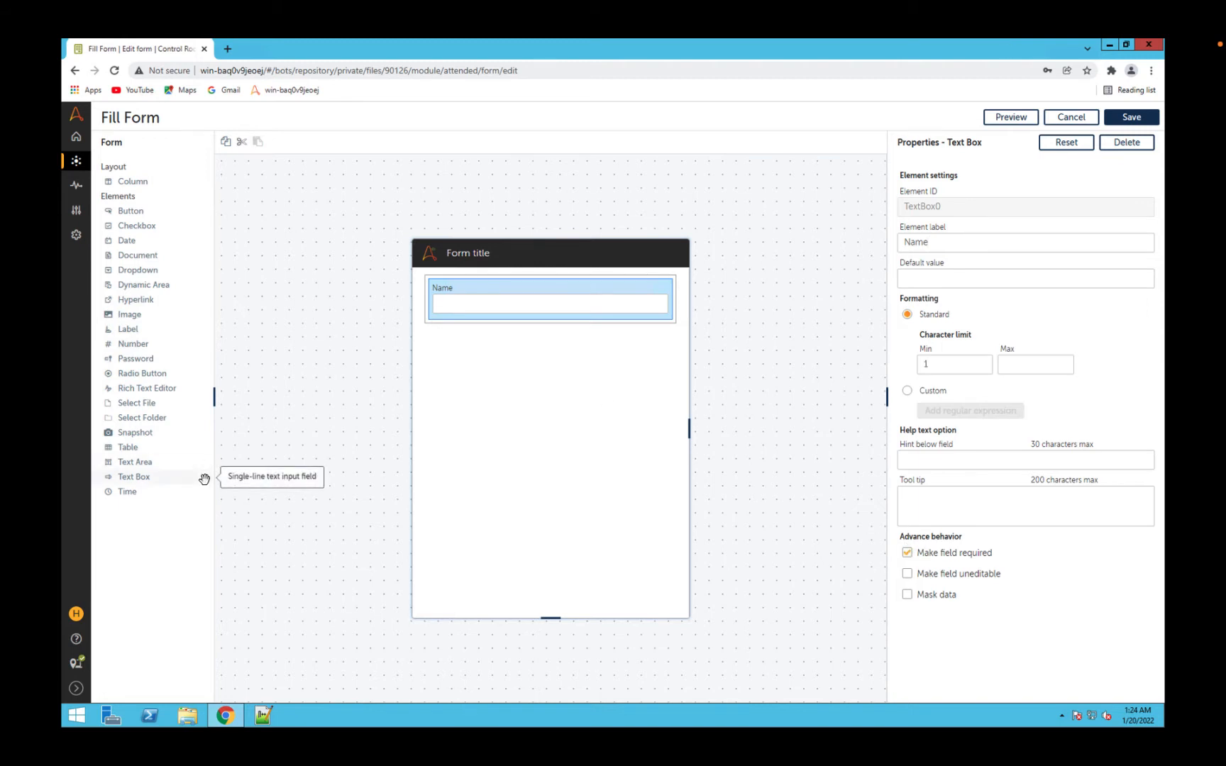
# Add a required Number field labelled "Loan Amount" below Name, disallow negative values, and save and close the form
pyautogui.moveTo(139, 483)
pyautogui.mouseDown()
pyautogui.moveTo(556, 371)
pyautogui.moveTo(556, 358)
pyautogui.moveTo(150, 476)
pyautogui.mouseUp()
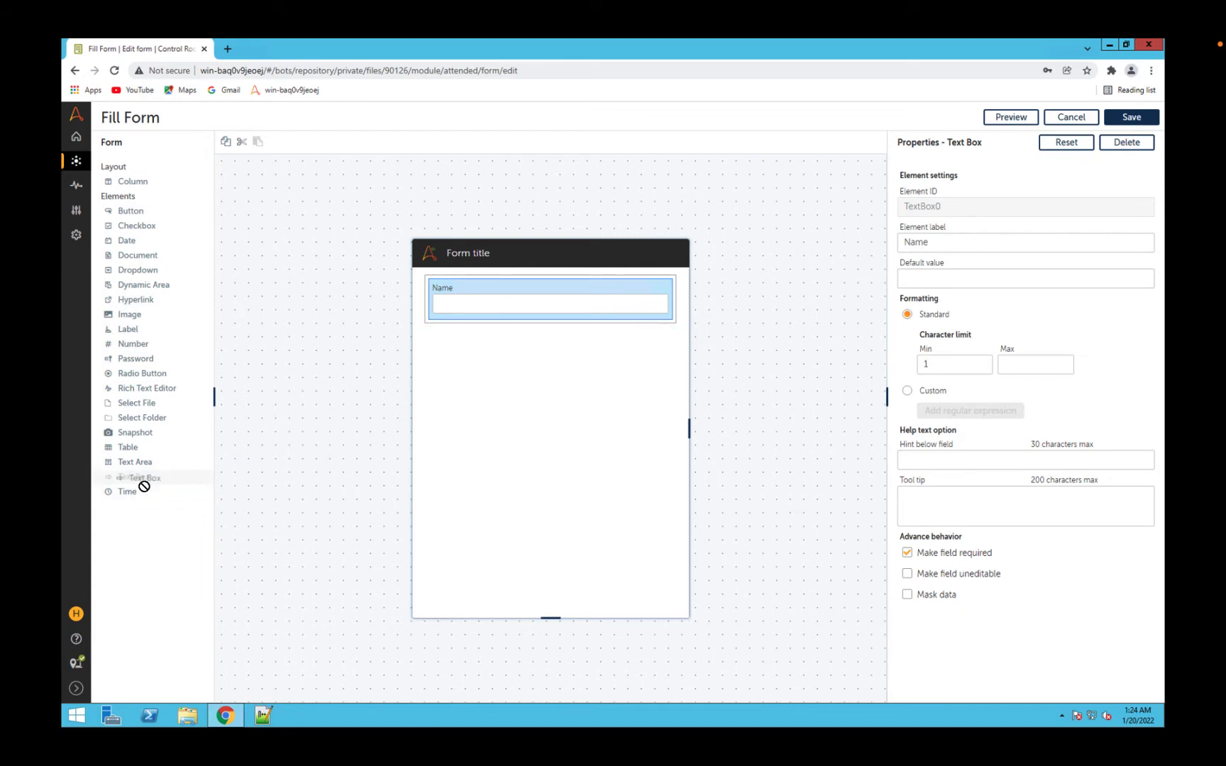
pyautogui.moveTo(145, 344); pyautogui.dragTo(502, 356)
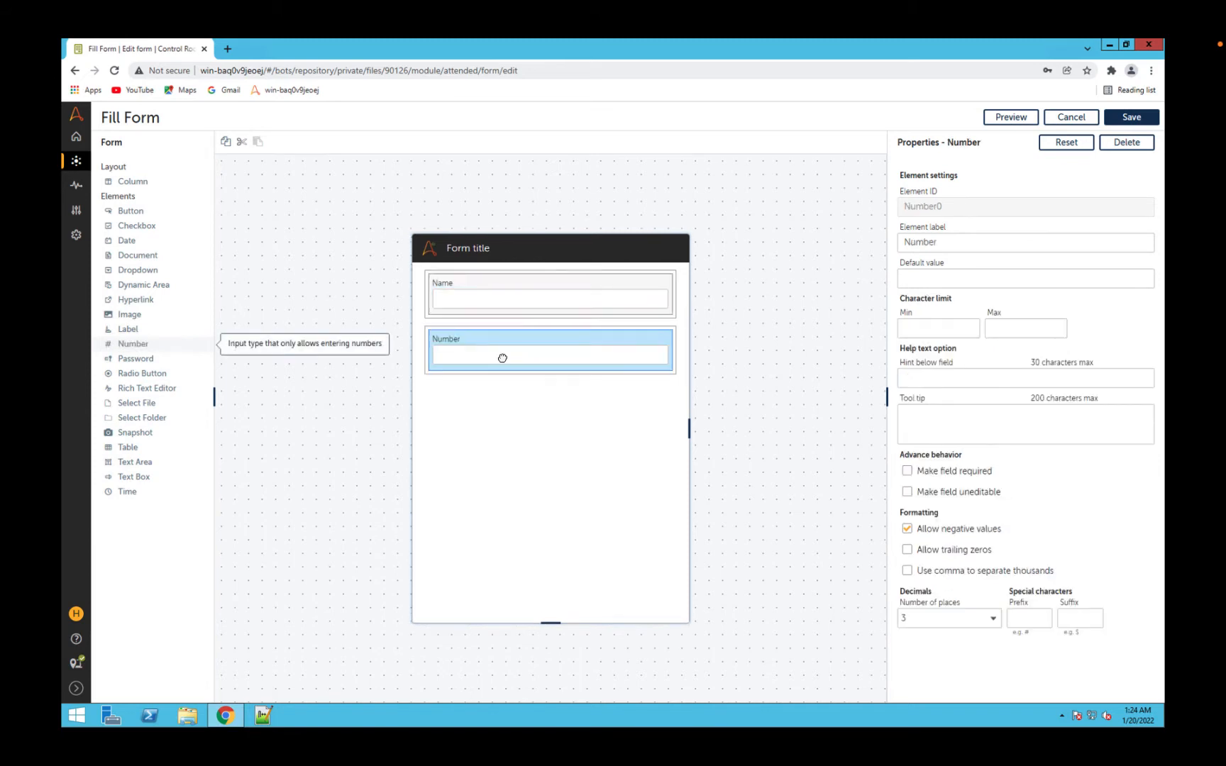
pyautogui.doubleClick(987, 241)
pyautogui.write('Loa')
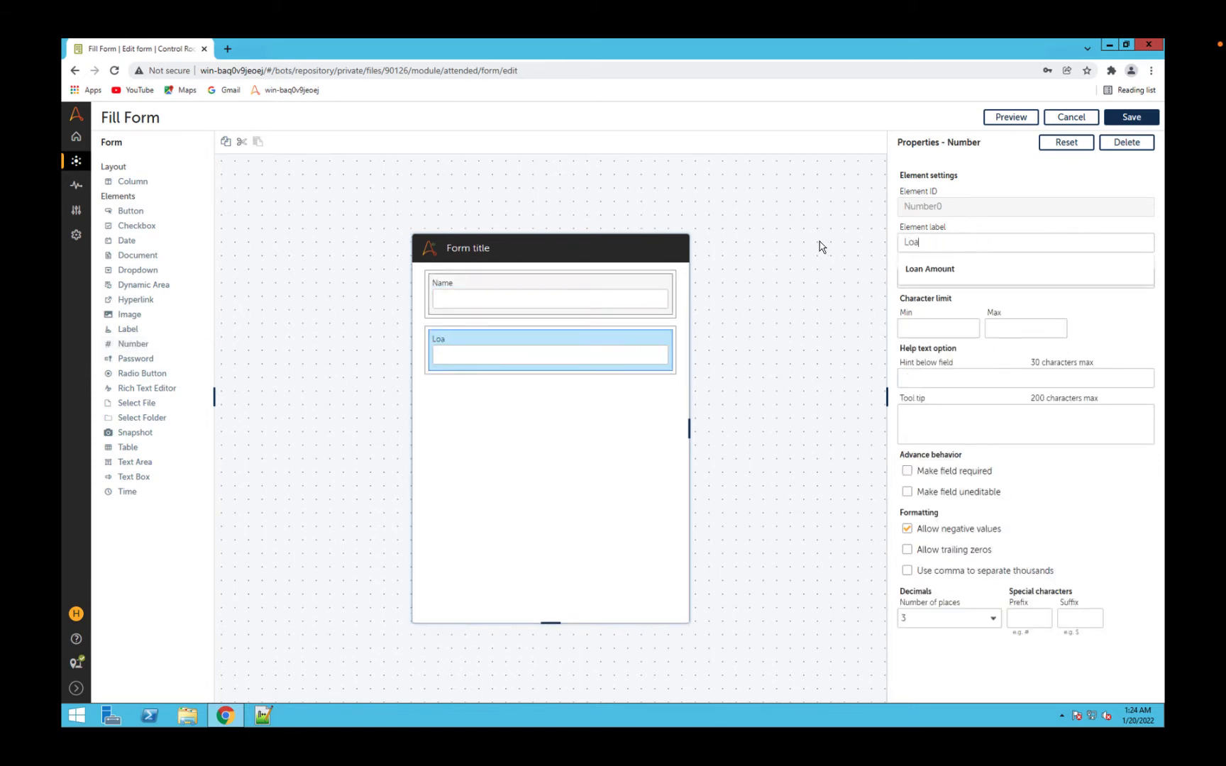
pyautogui.write('nAmount')
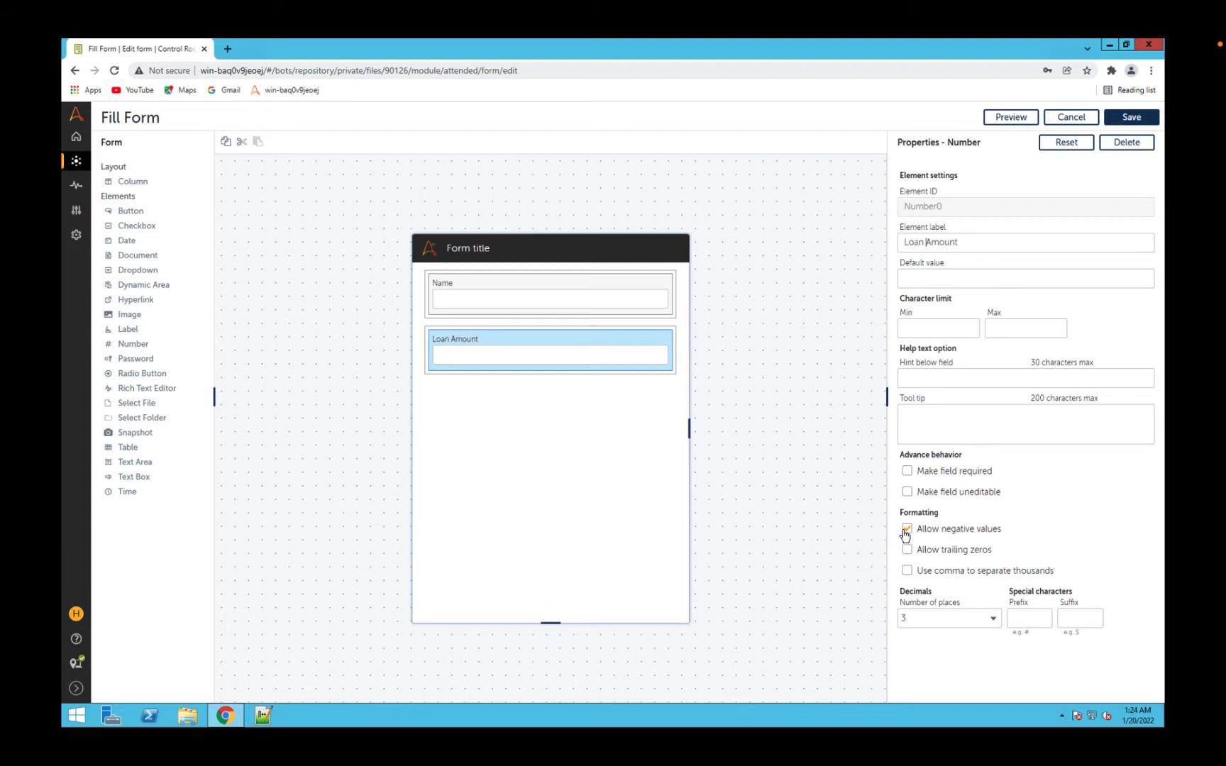
pyautogui.click(908, 471)
pyautogui.click(1128, 121)
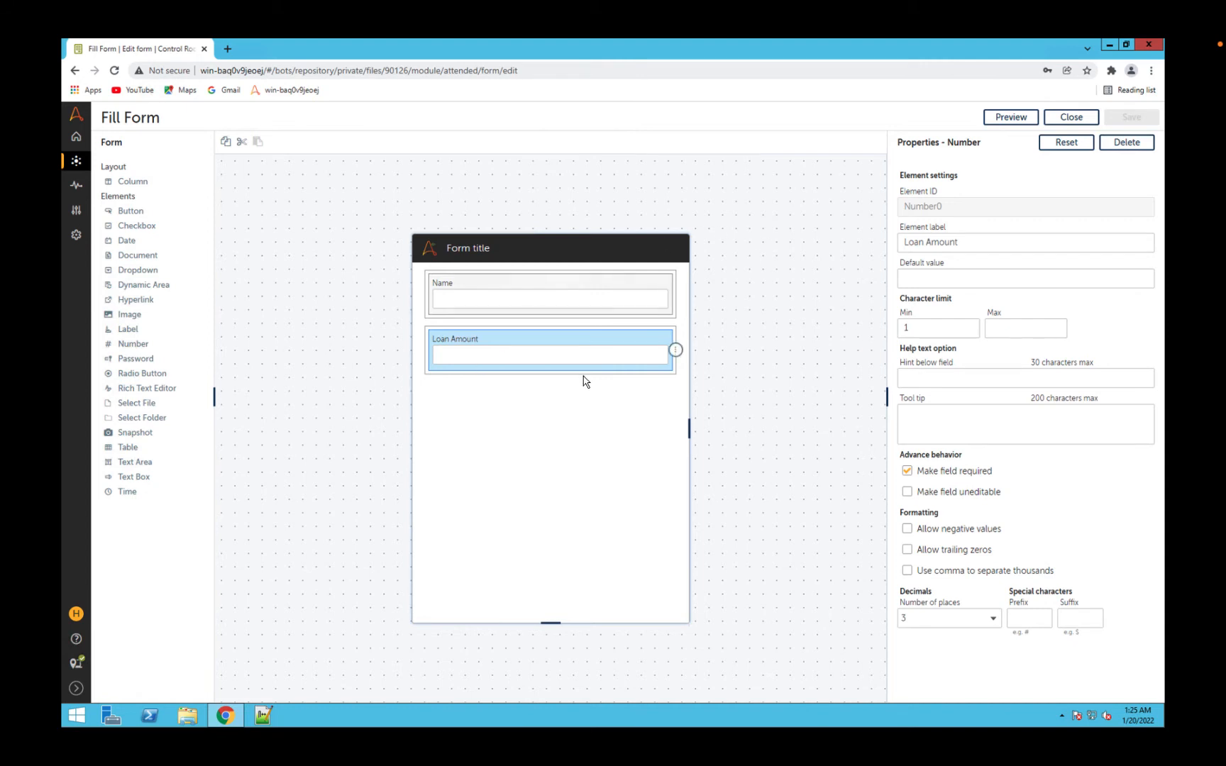
pyautogui.click(1085, 125)
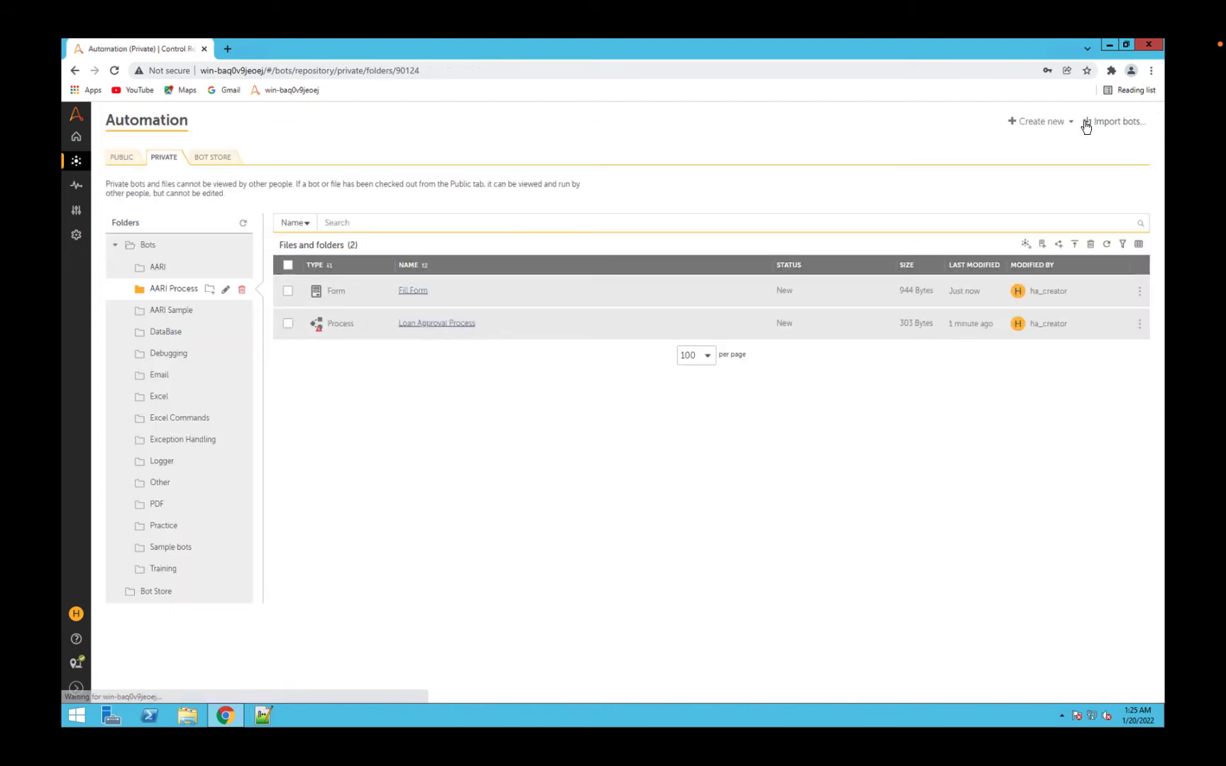
# Open Loan Approval Process and choose Fill Form as the initial data form of its Start element
pyautogui.click(427, 325)
pyautogui.click(331, 219)
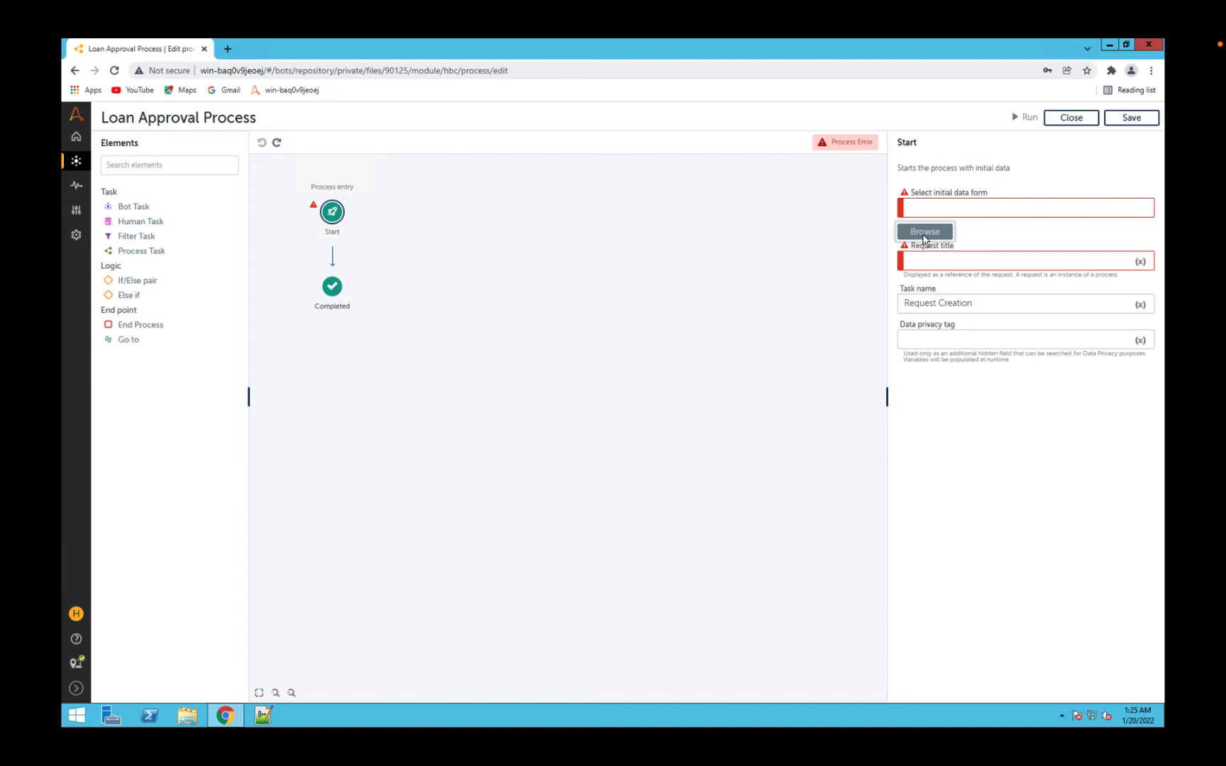
pyautogui.click(924, 232)
pyautogui.click(799, 278)
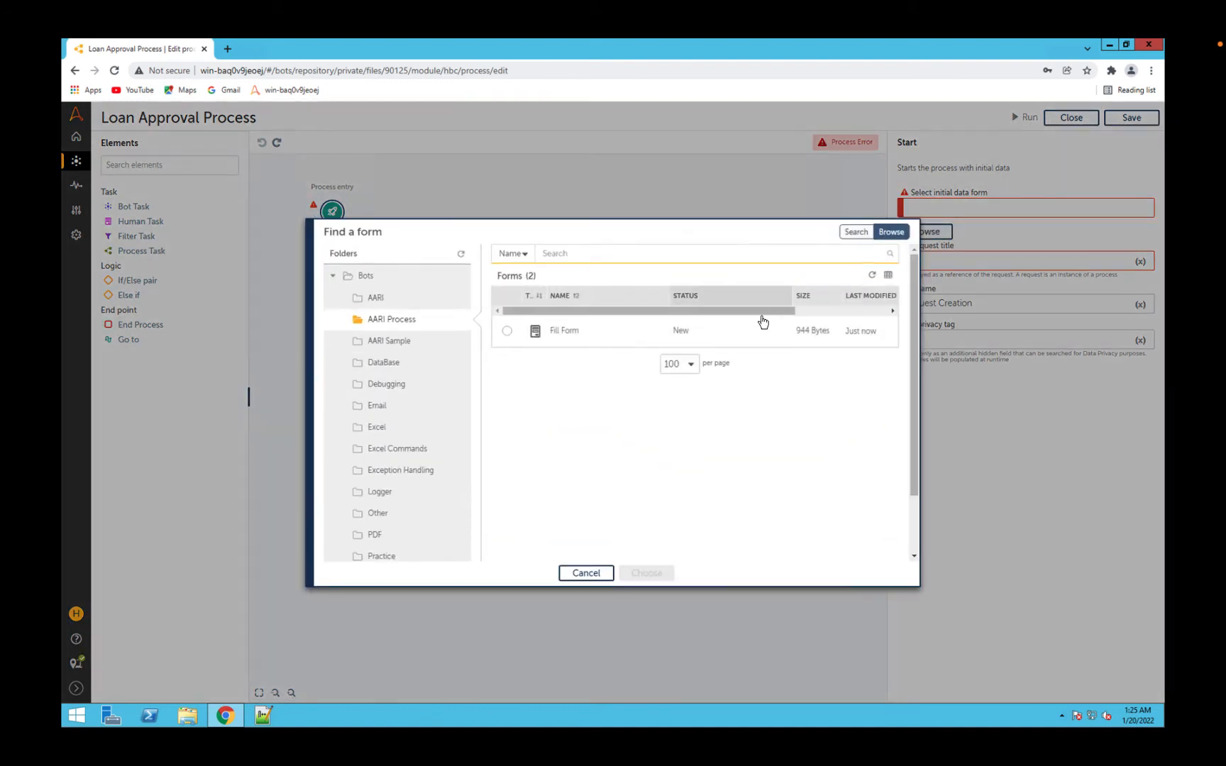
pyautogui.click(506, 331)
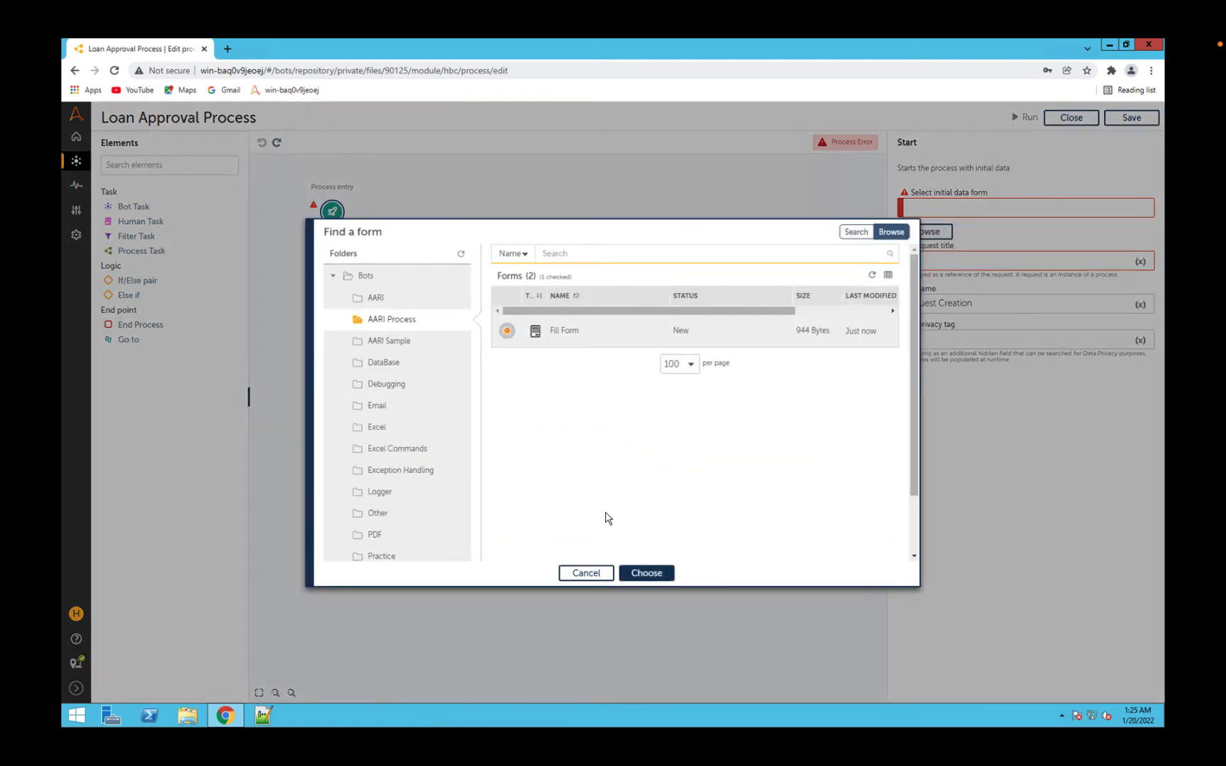
pyautogui.click(646, 574)
# Set the Start element's request title to "Loan Request From" and save the process
pyautogui.click(929, 260)
pyautogui.write('Lo')
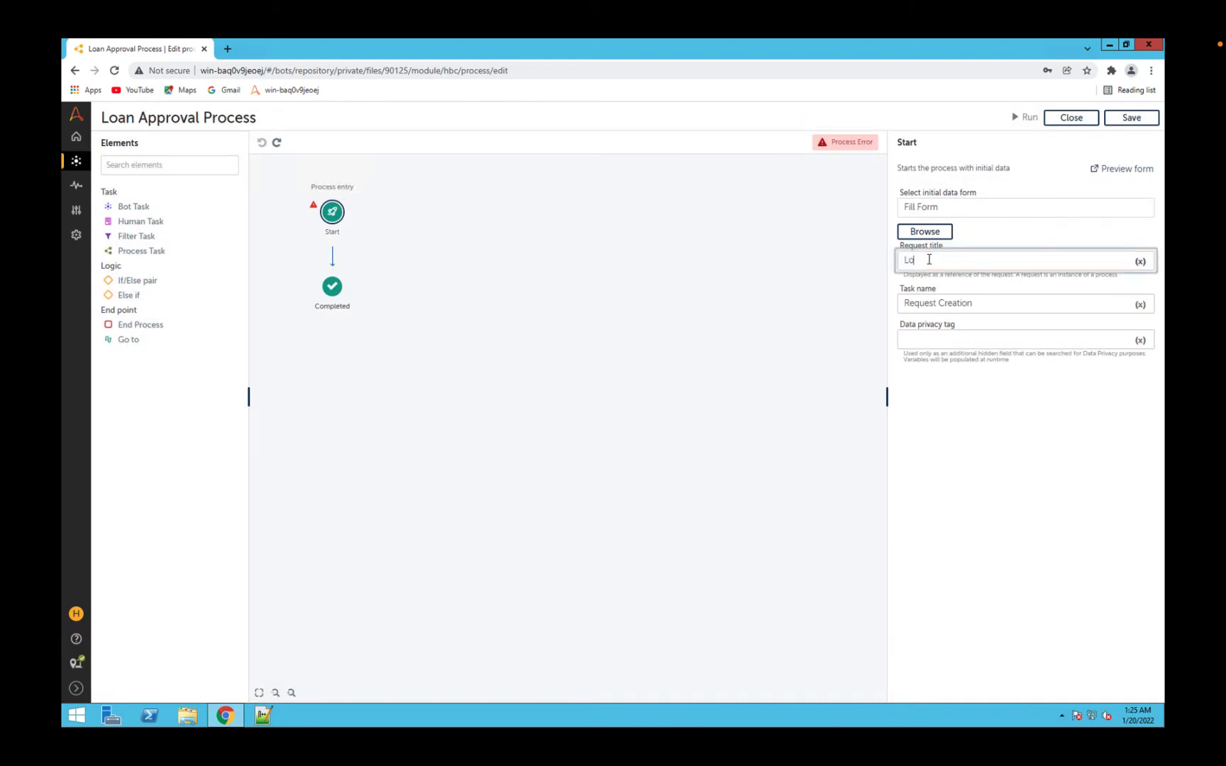
pyautogui.write('an Request From')
pyautogui.click(1128, 118)
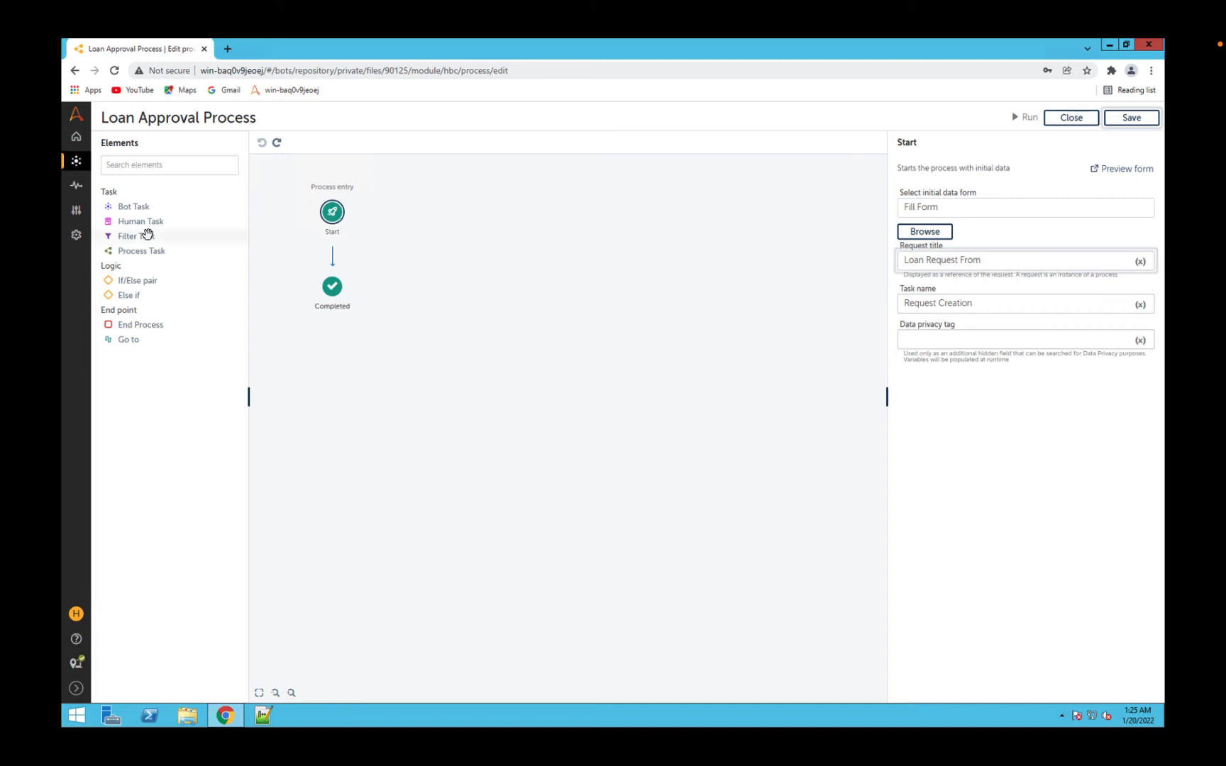
# Insert a Human Task between the Start and Completed elements of the process
pyautogui.moveTo(140, 227); pyautogui.dragTo(334, 268)
pyautogui.moveTo(198, 222); pyautogui.dragTo(357, 260)
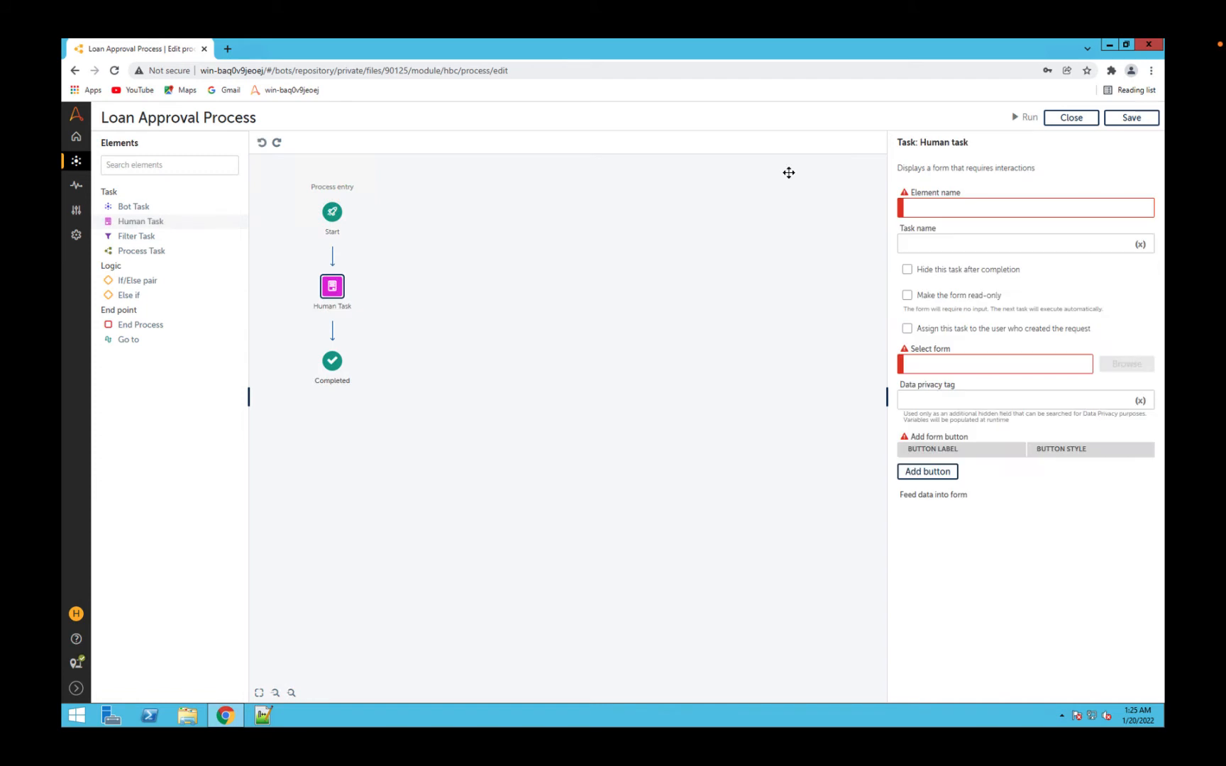
pyautogui.click(945, 209)
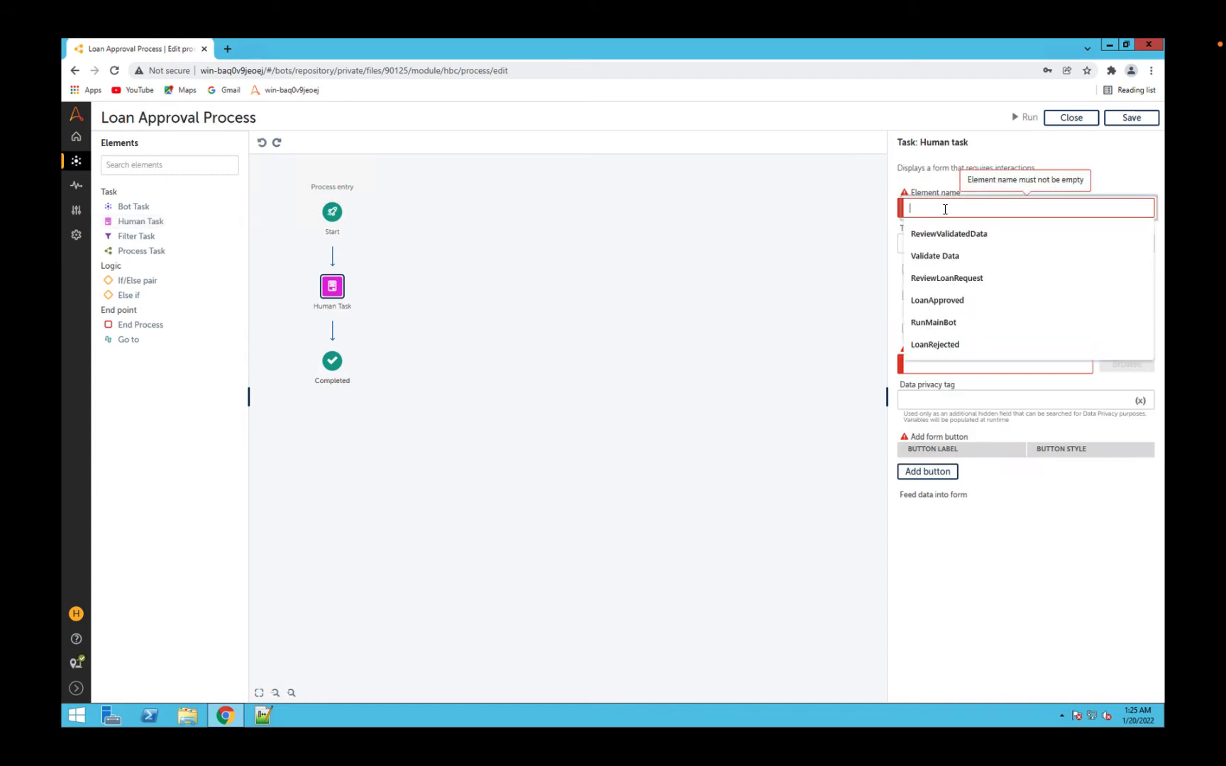
pyautogui.write('Loan App')
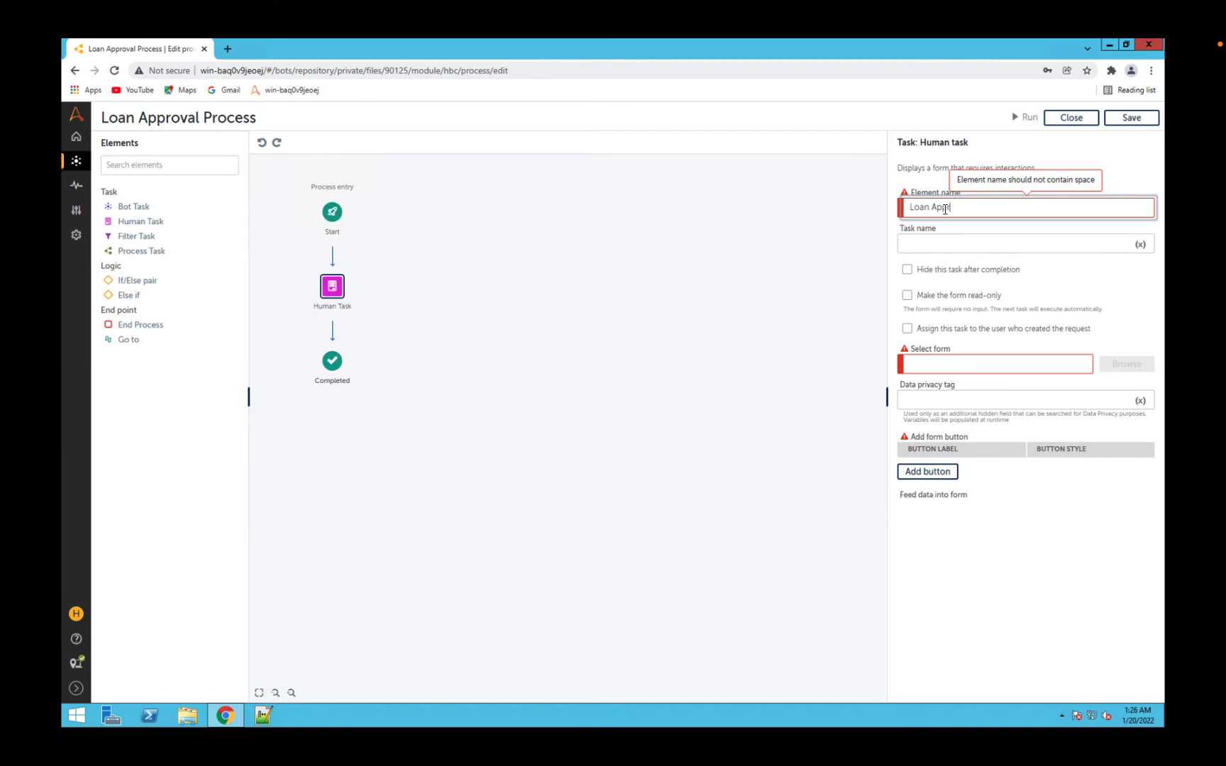
pyautogui.press('BackSpace')
pyautogui.press('BackSpace')
pyautogui.press('BackSpace')
pyautogui.press('BackSpace')
pyautogui.press('BackSpace')
pyautogui.press('BackSpace')
# Set the Human Task's element name to "ReviewLoan" and task name to "Review Loan", and save and close the process
pyautogui.write('R')
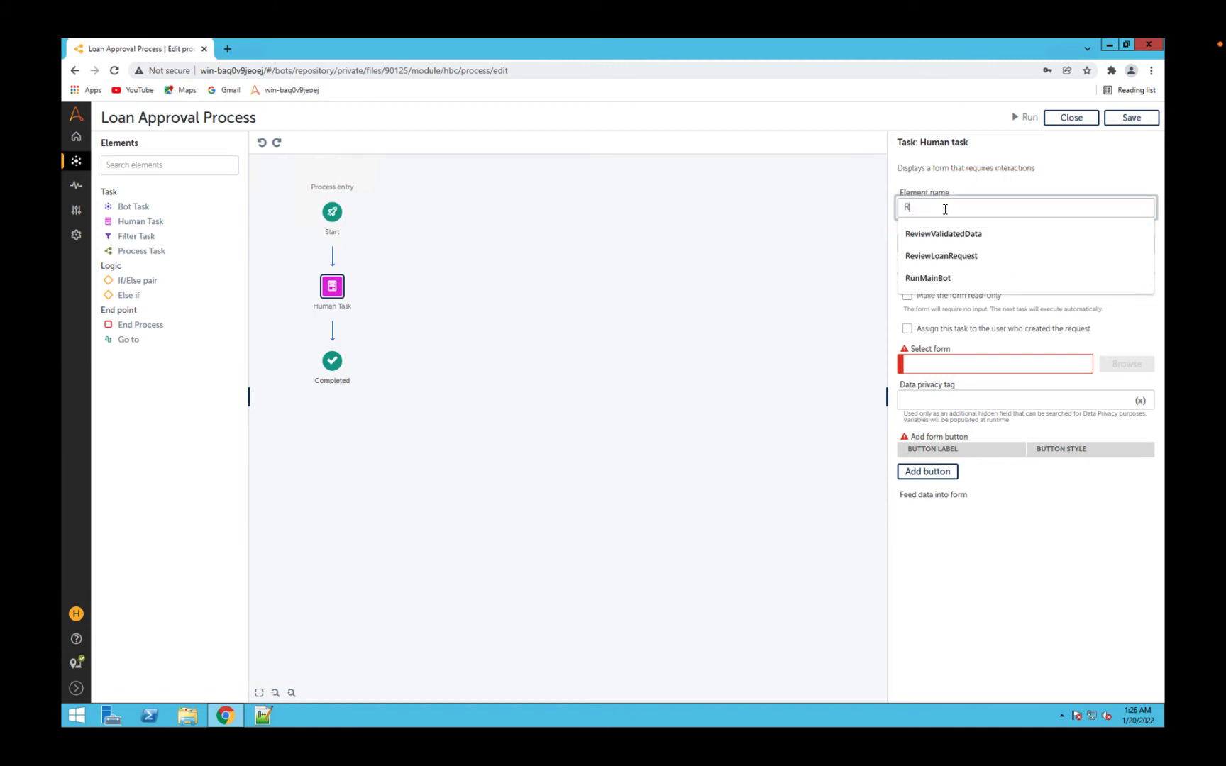
pyautogui.write('eview Loan')
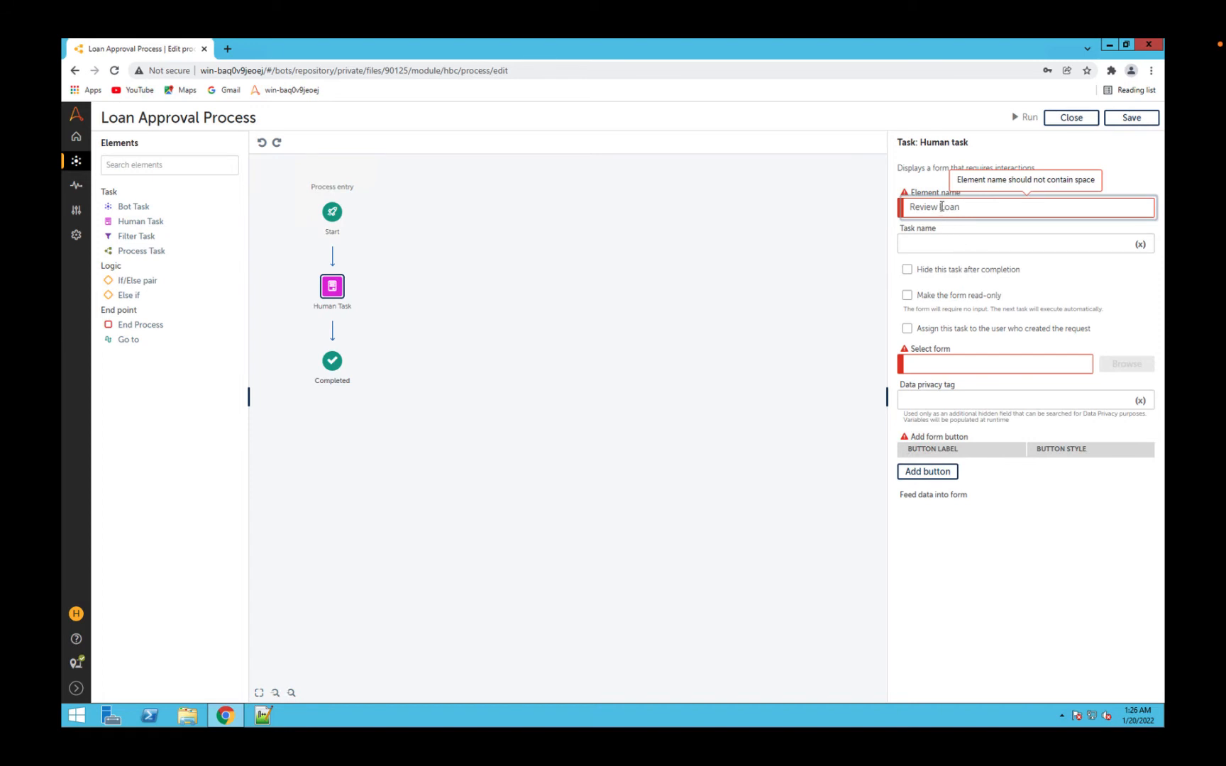
pyautogui.click(940, 206)
pyautogui.press('BackSpace')
pyautogui.click(939, 240)
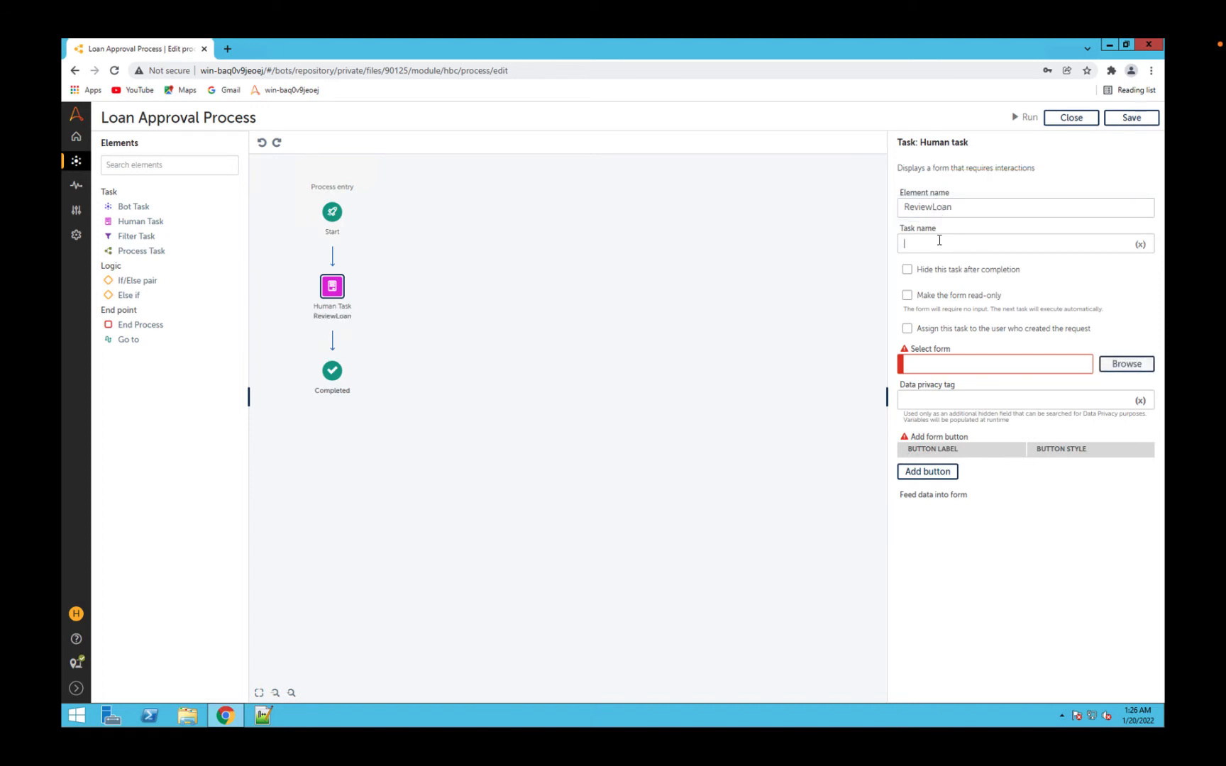
pyautogui.write('Review Loan')
pyautogui.click(1128, 119)
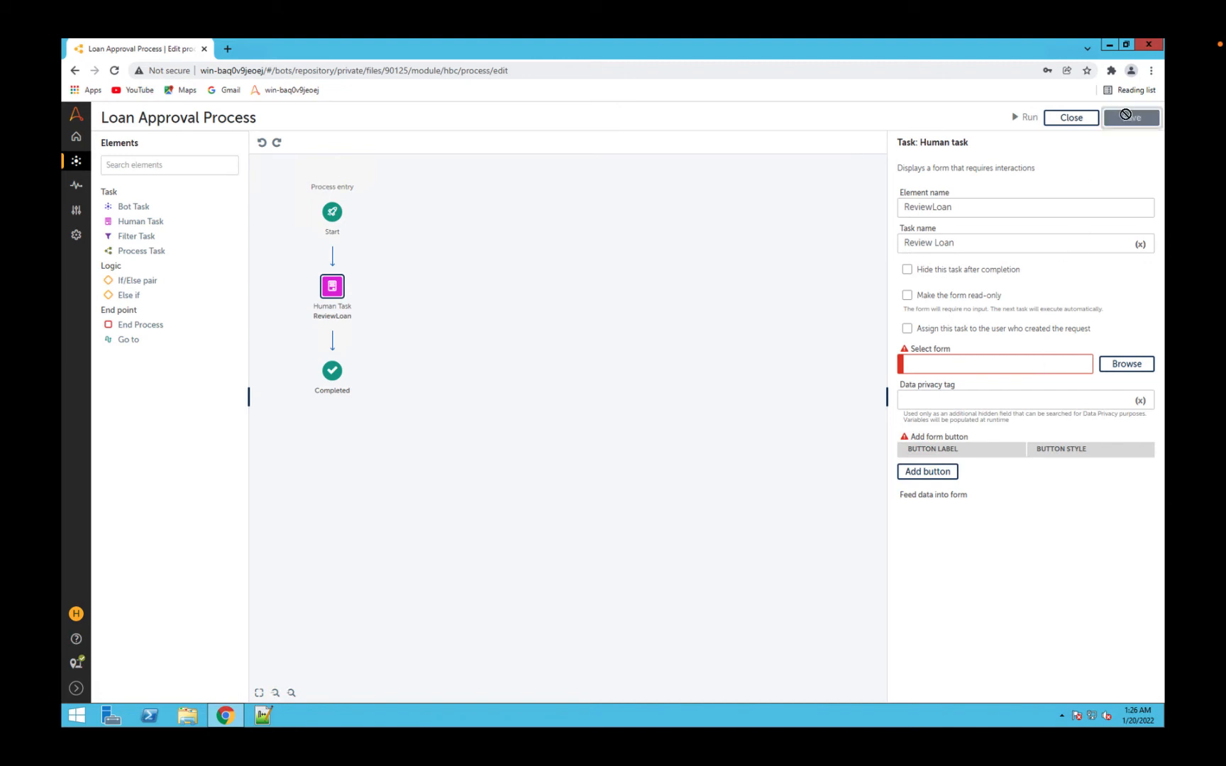
pyautogui.click(1072, 120)
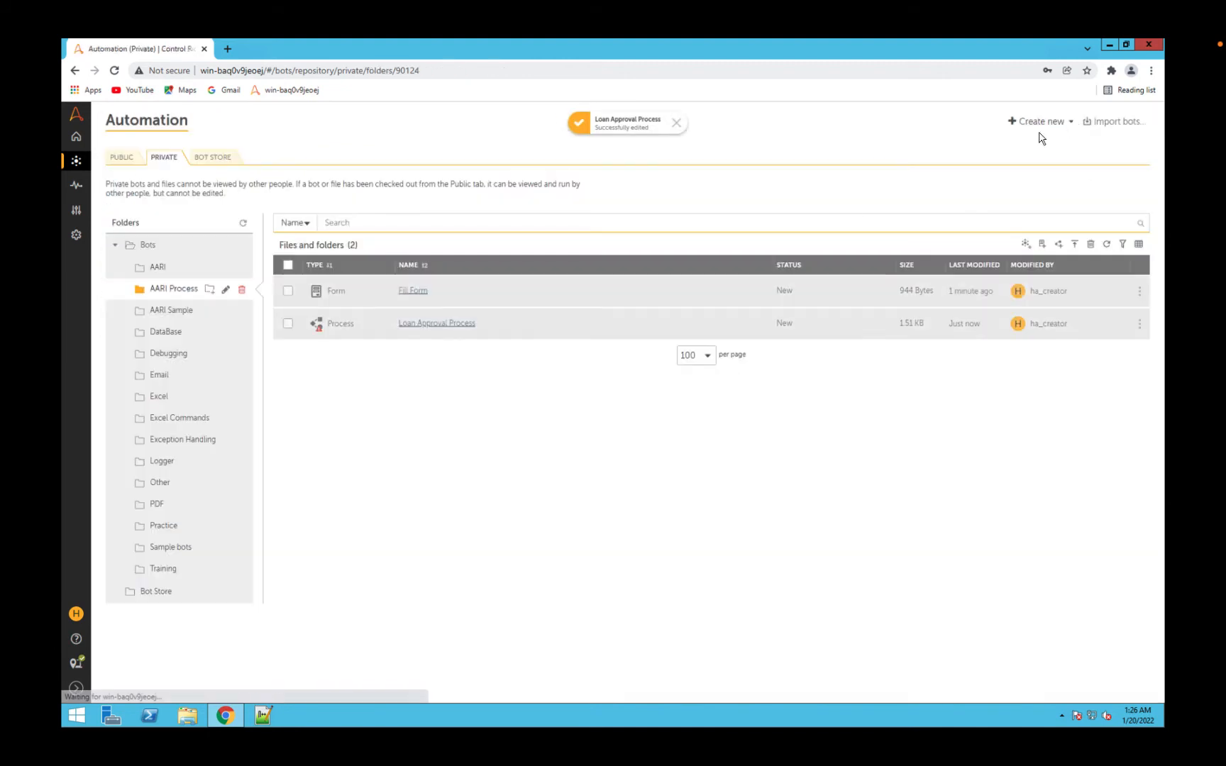
# Create a form named "Review Loan Request" in the AARI Process folder and open it for editing
pyautogui.click(1042, 244)
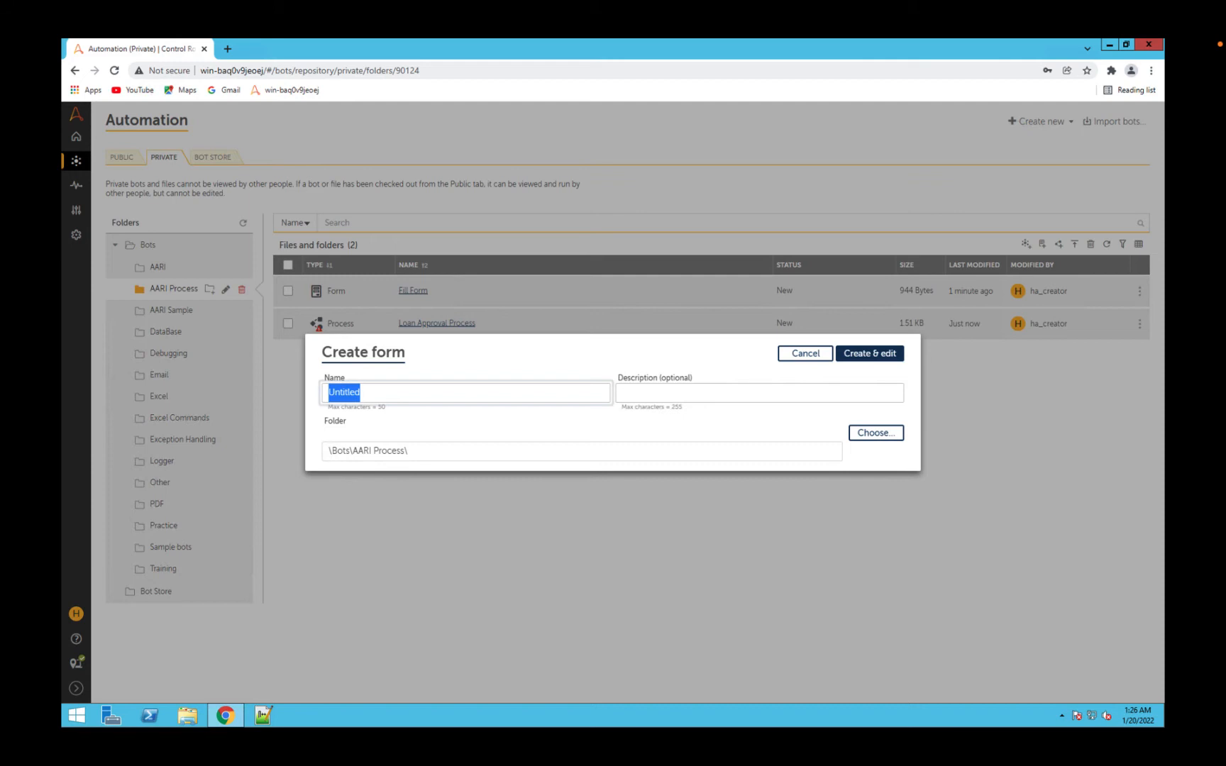
pyautogui.click(384, 391)
pyautogui.moveTo(397, 391); pyautogui.dragTo(273, 395)
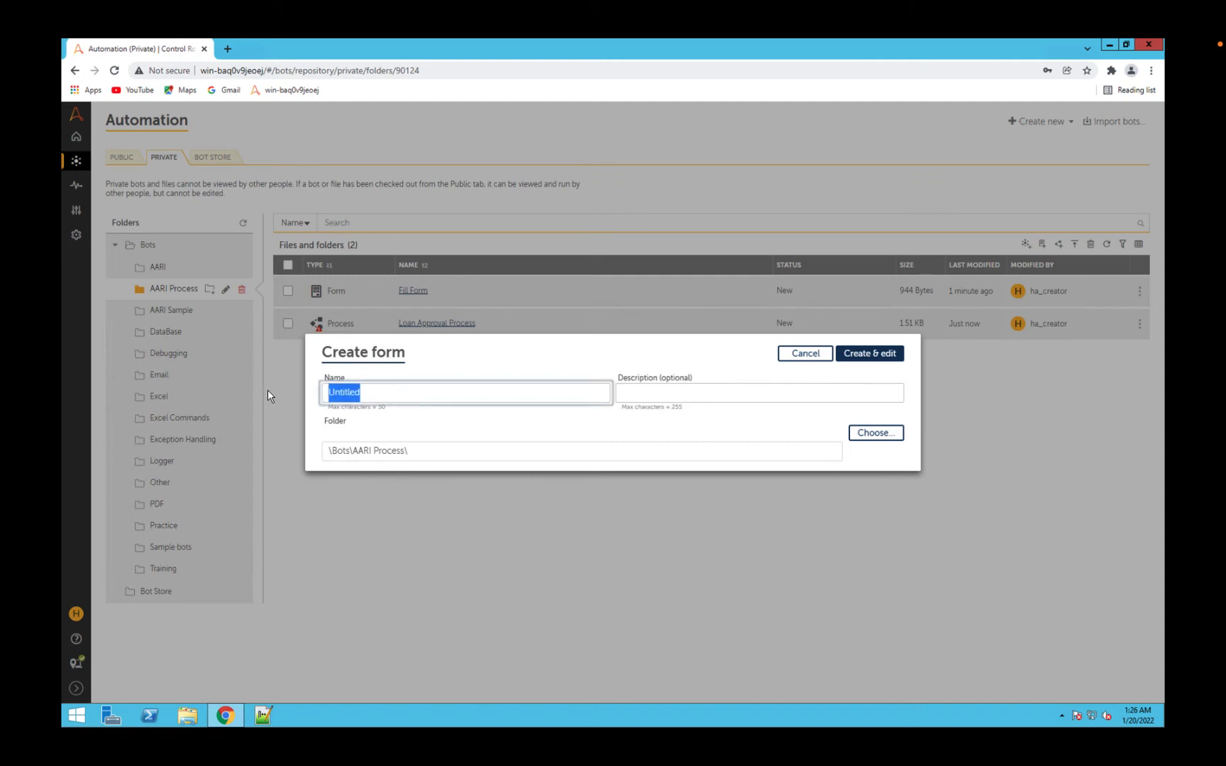
pyautogui.write('Review ')
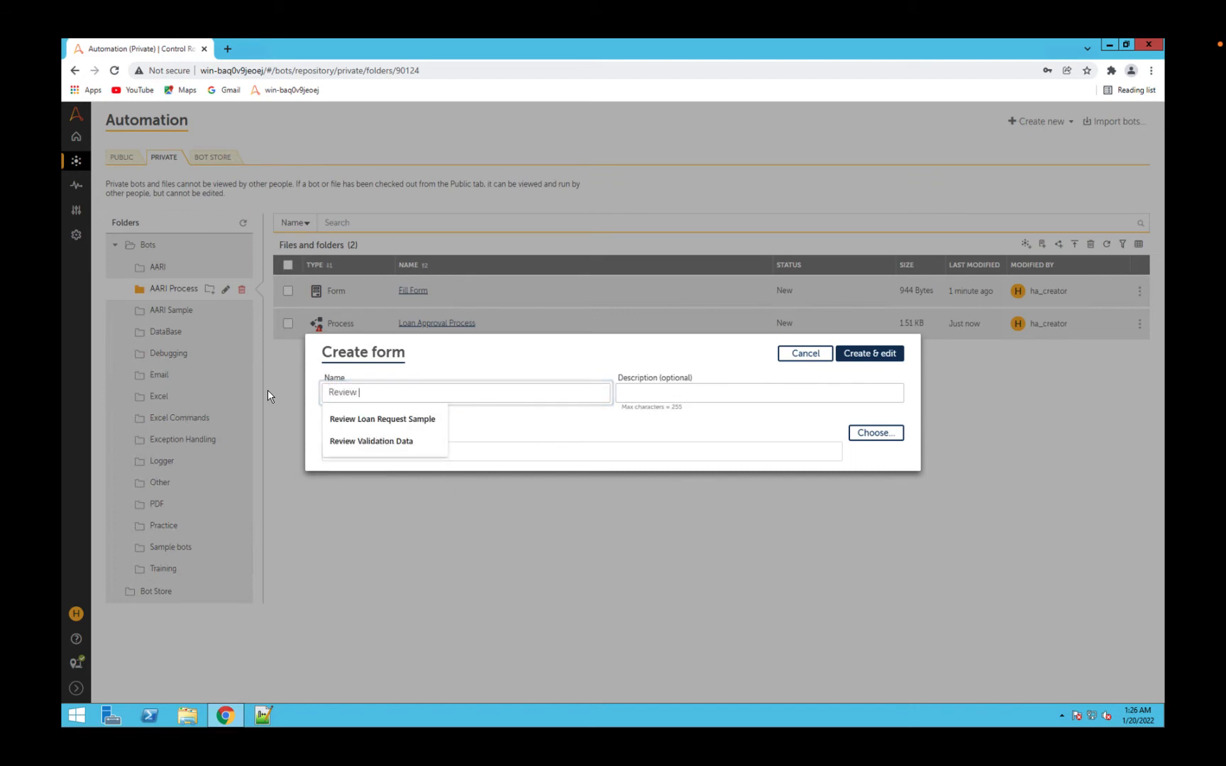
pyautogui.write('Loa')
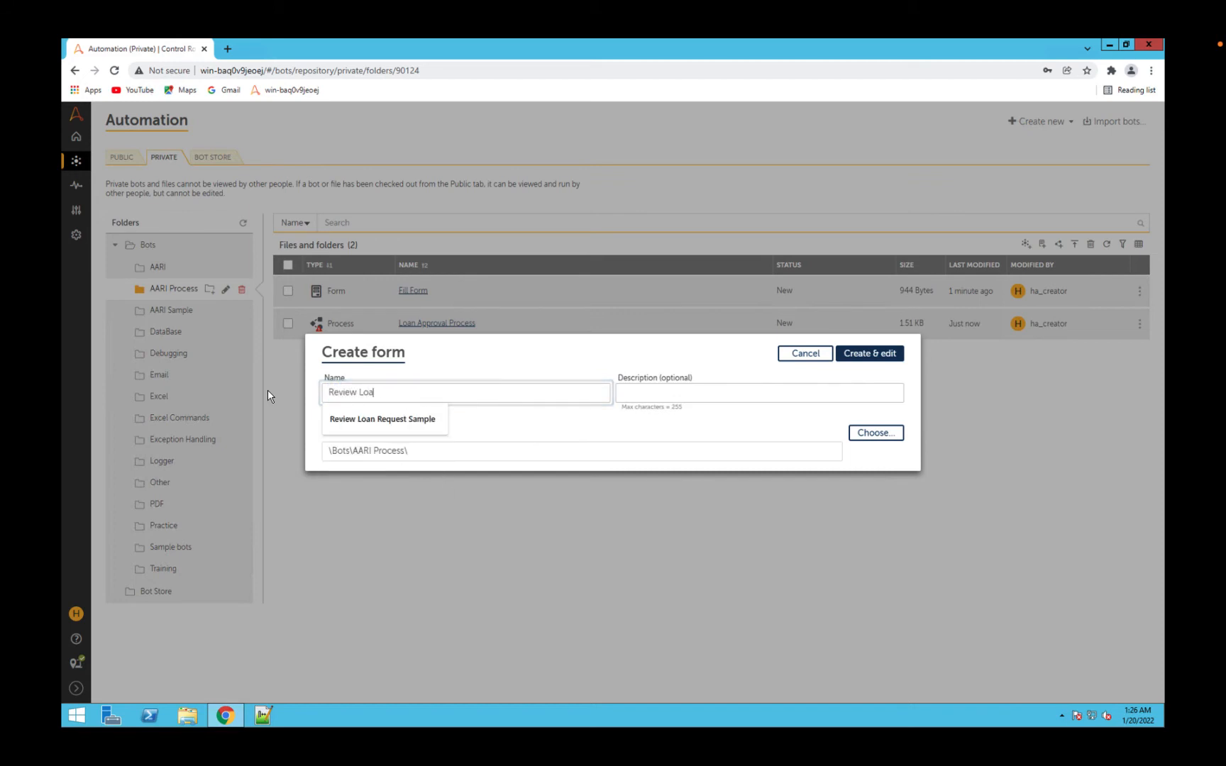
pyautogui.write('n Request')
pyautogui.click(495, 395)
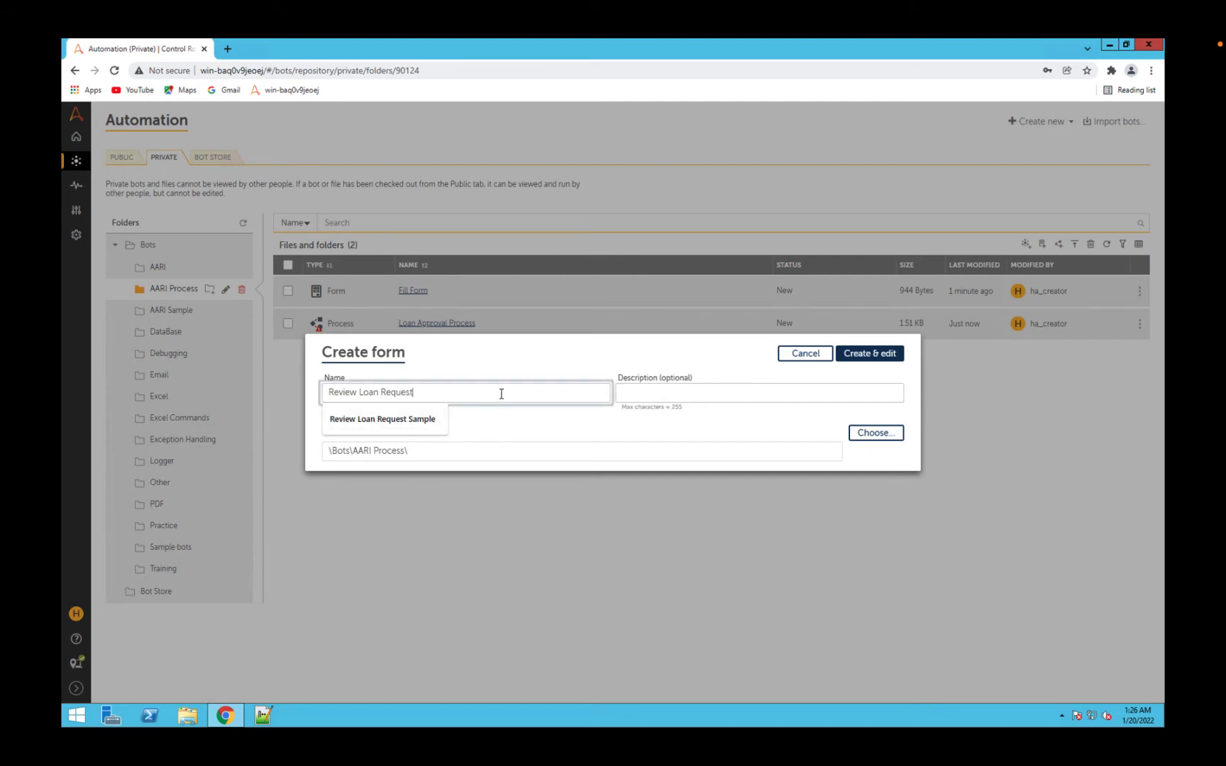
pyautogui.click(869, 354)
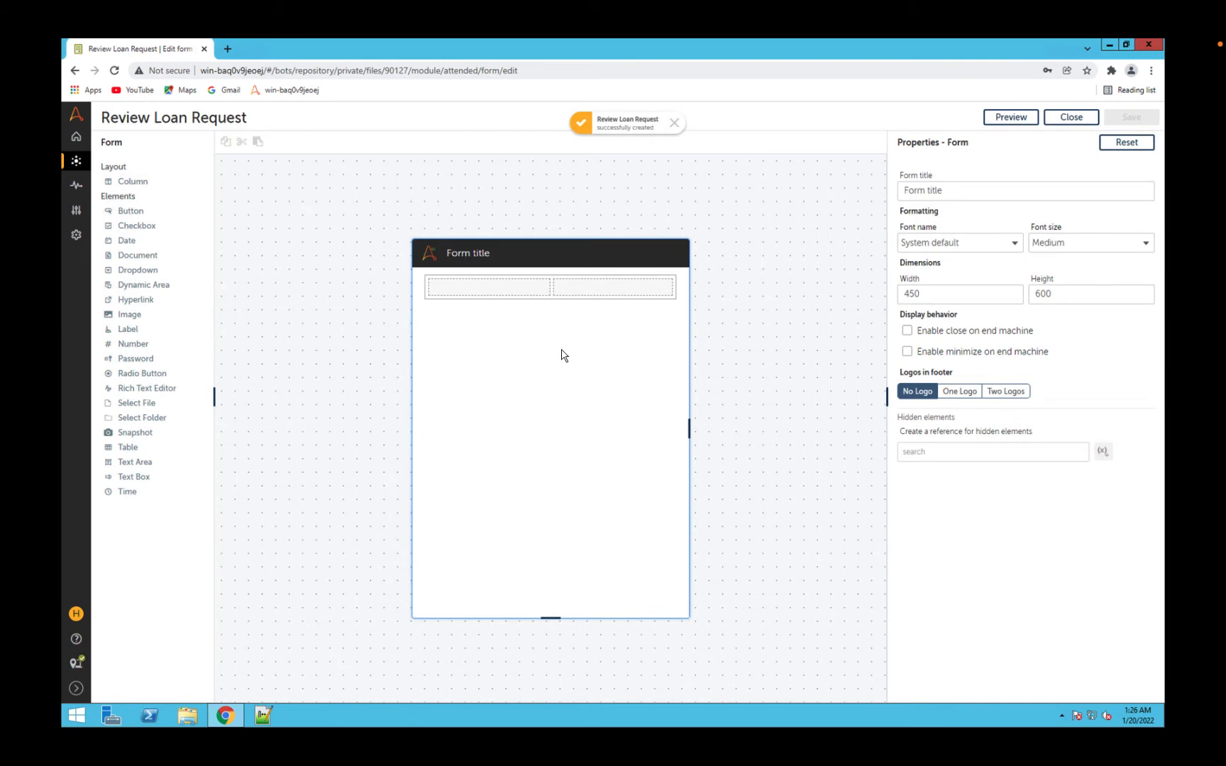
# Delete the default empty two-column row from the Review Loan Request form
pyautogui.click(1076, 117)
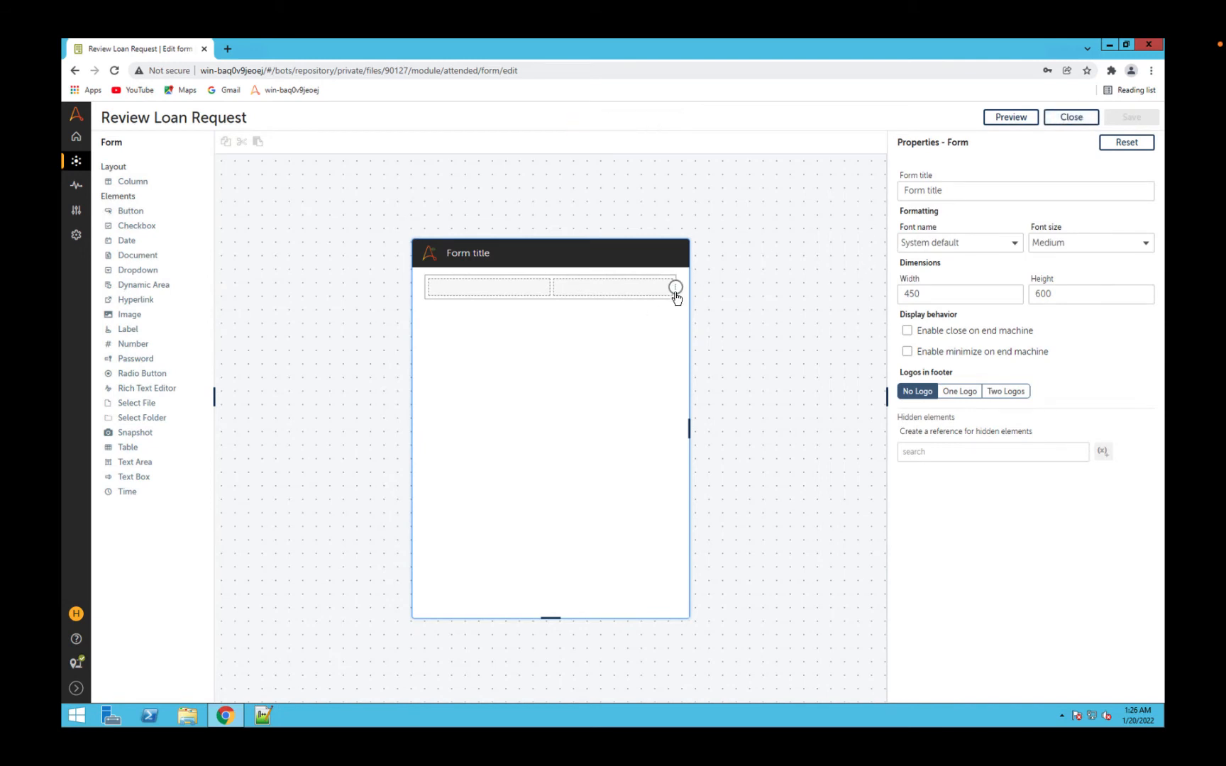
pyautogui.click(676, 287)
pyautogui.click(668, 264)
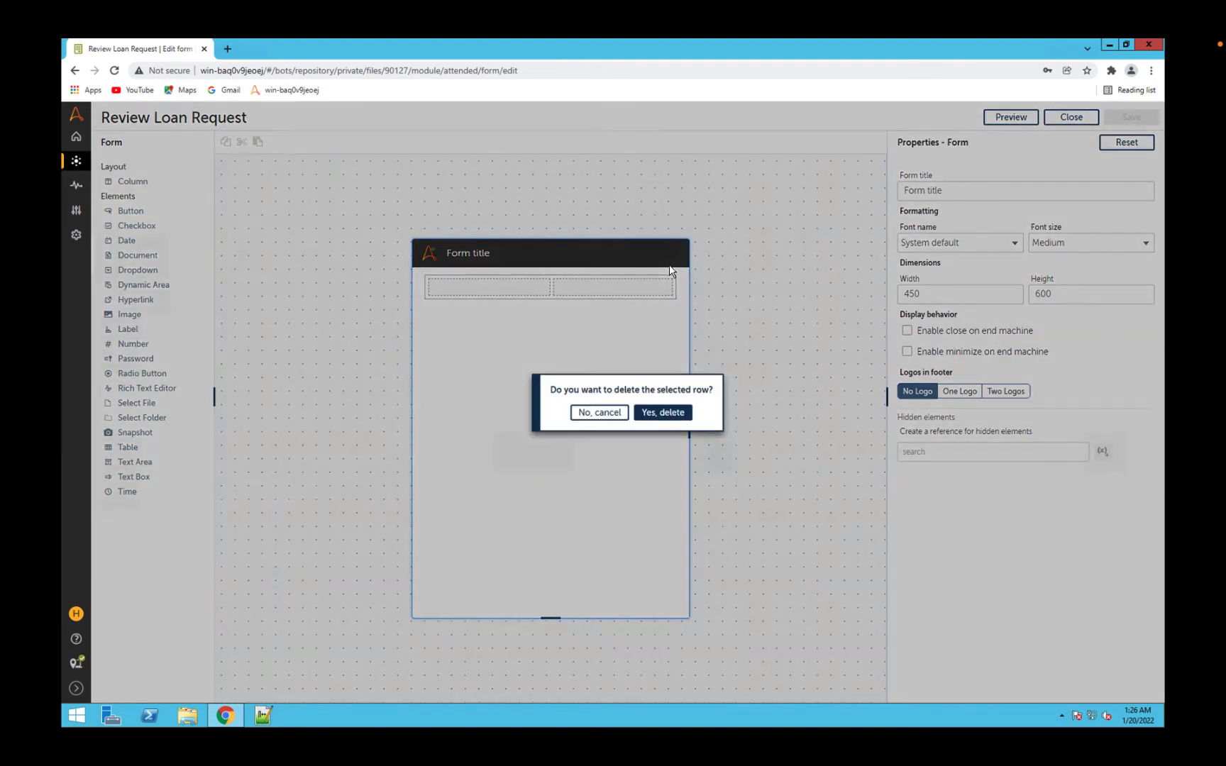
pyautogui.click(690, 421)
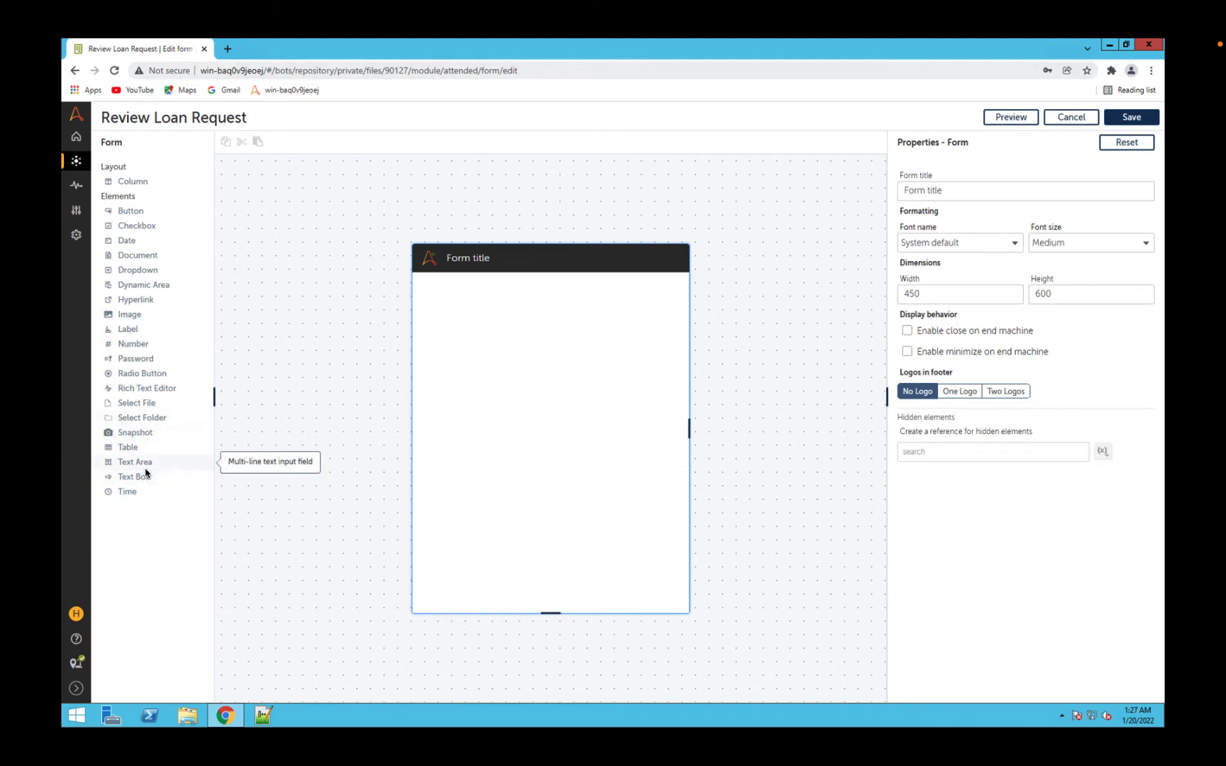
# Add a Text Box, a Number field and a Text Area to the form, one below the other
pyautogui.moveTo(146, 473); pyautogui.dragTo(561, 316)
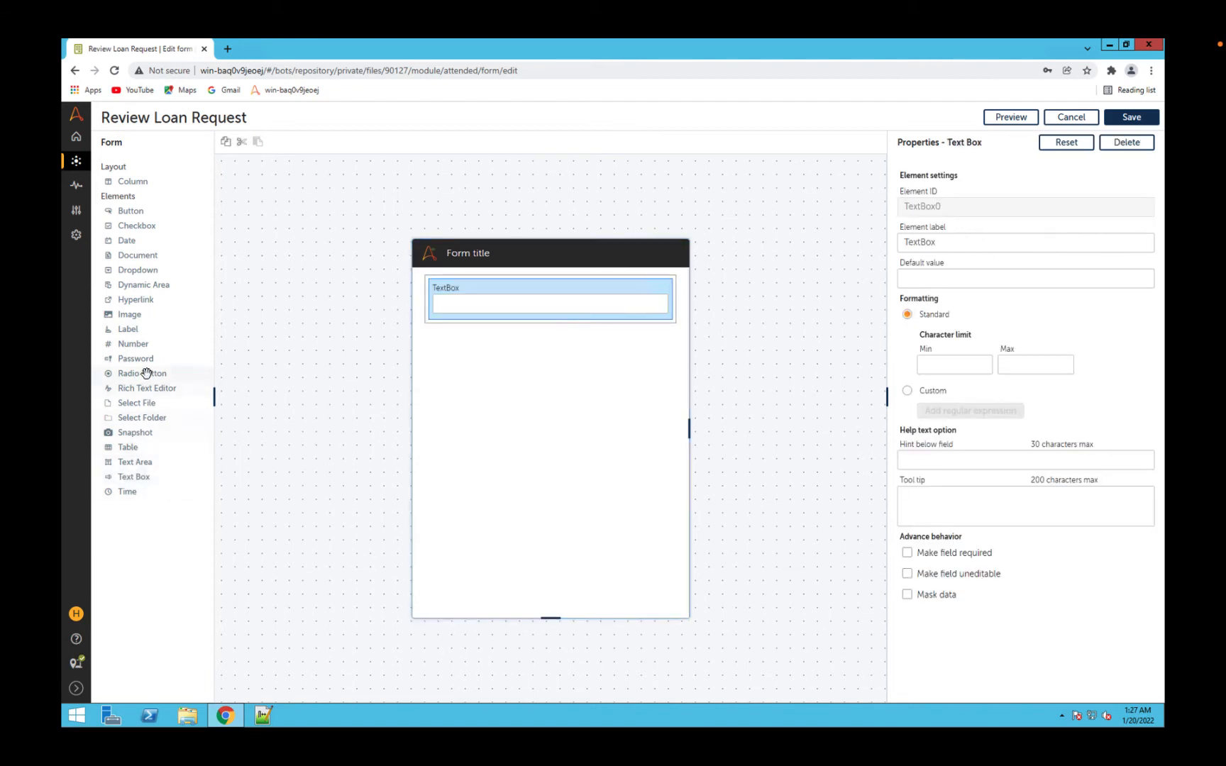
pyautogui.moveTo(135, 344); pyautogui.dragTo(534, 335)
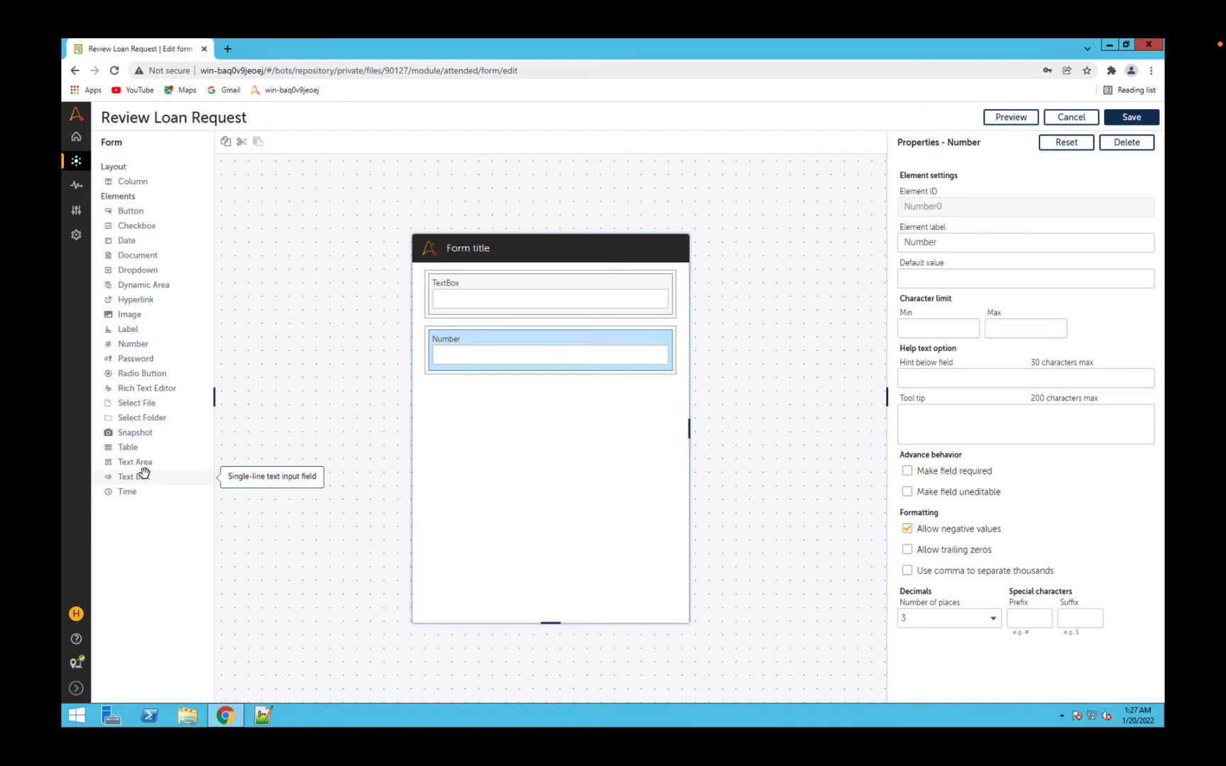
pyautogui.moveTo(140, 463); pyautogui.dragTo(516, 415)
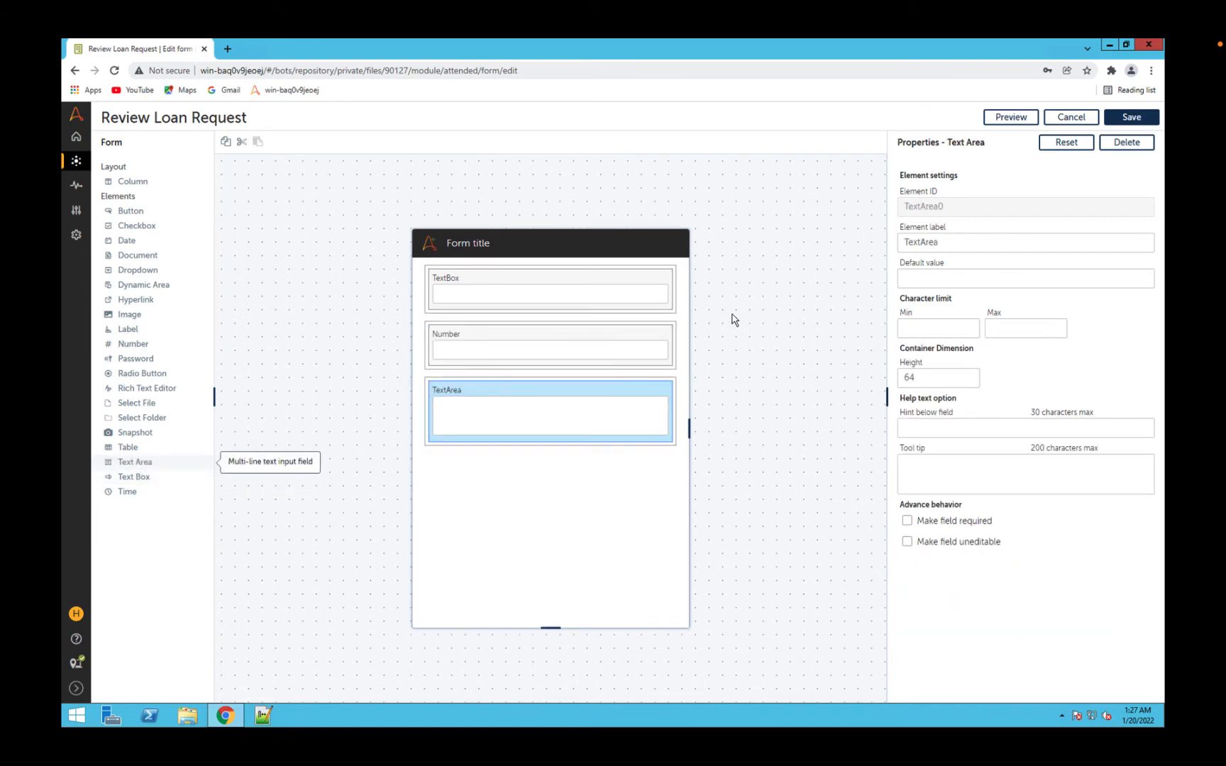
# Label the Text Box "Name" and the Number field "Loan Amount"
pyautogui.click(520, 301)
pyautogui.moveTo(952, 242); pyautogui.dragTo(800, 247)
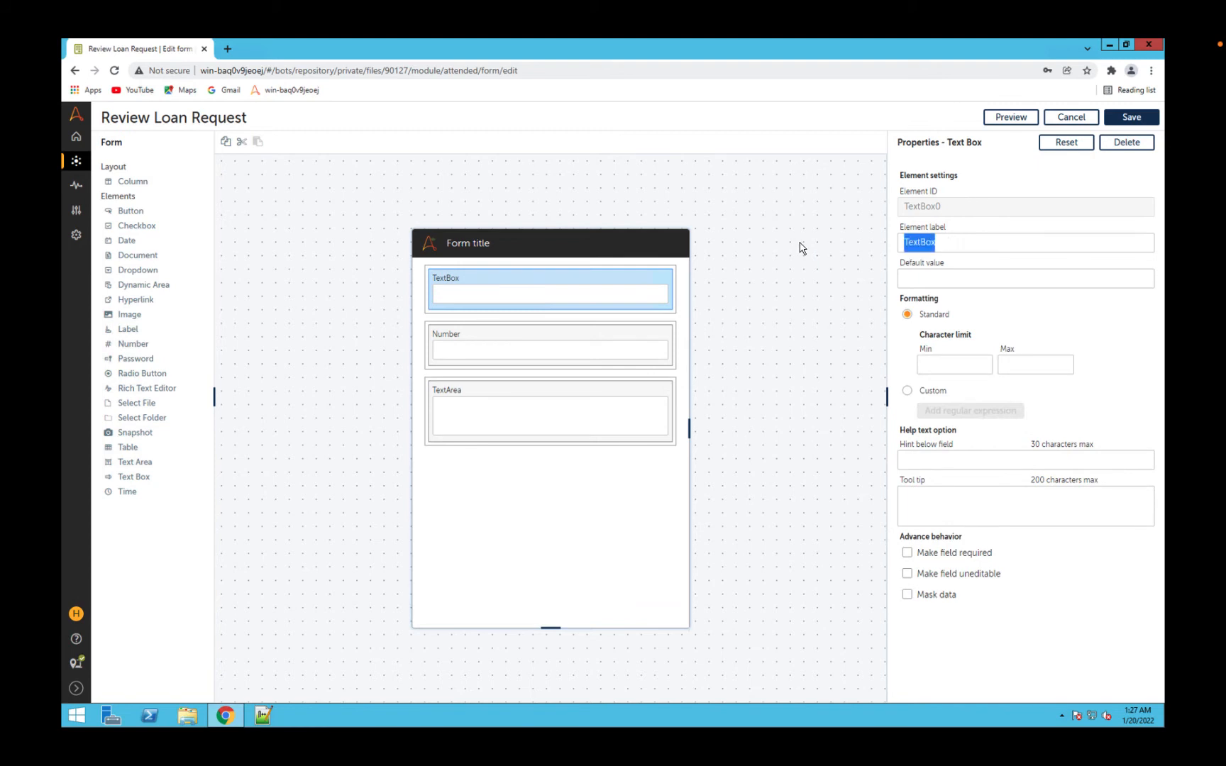
pyautogui.write('Name')
pyautogui.click(508, 340)
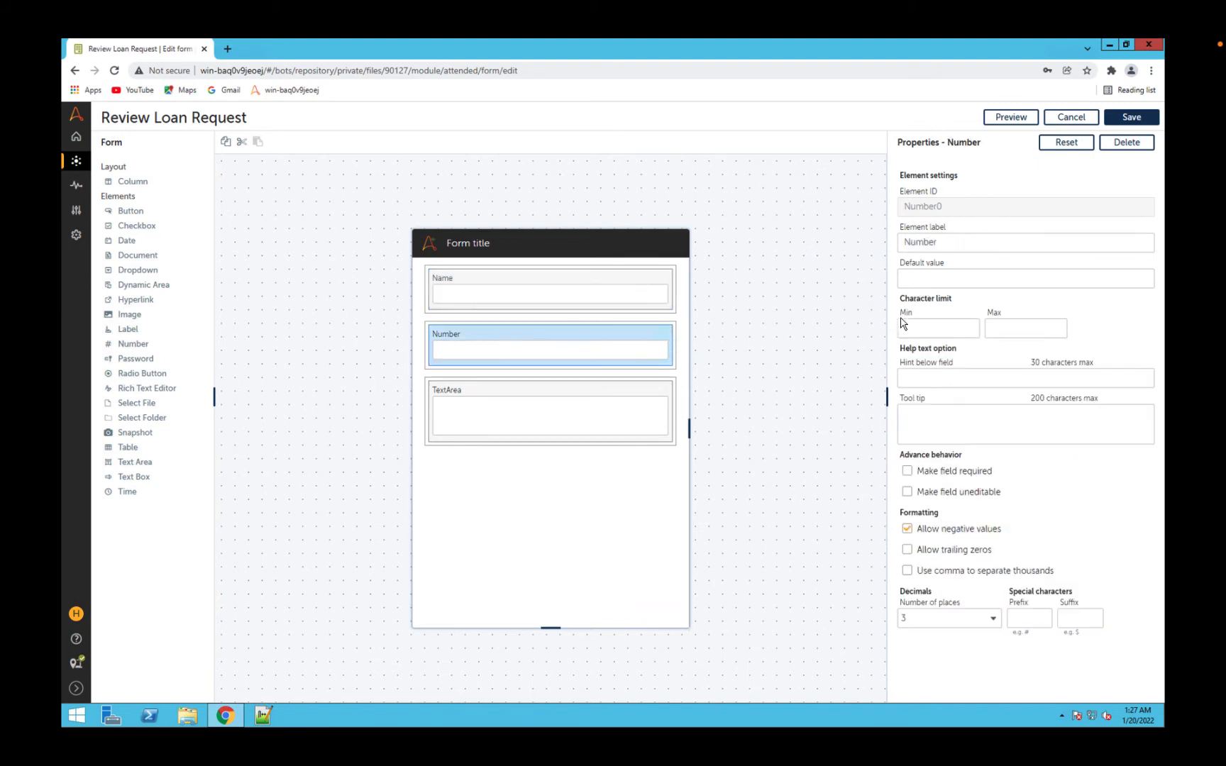
pyautogui.moveTo(944, 241); pyautogui.dragTo(812, 247)
pyautogui.write('L')
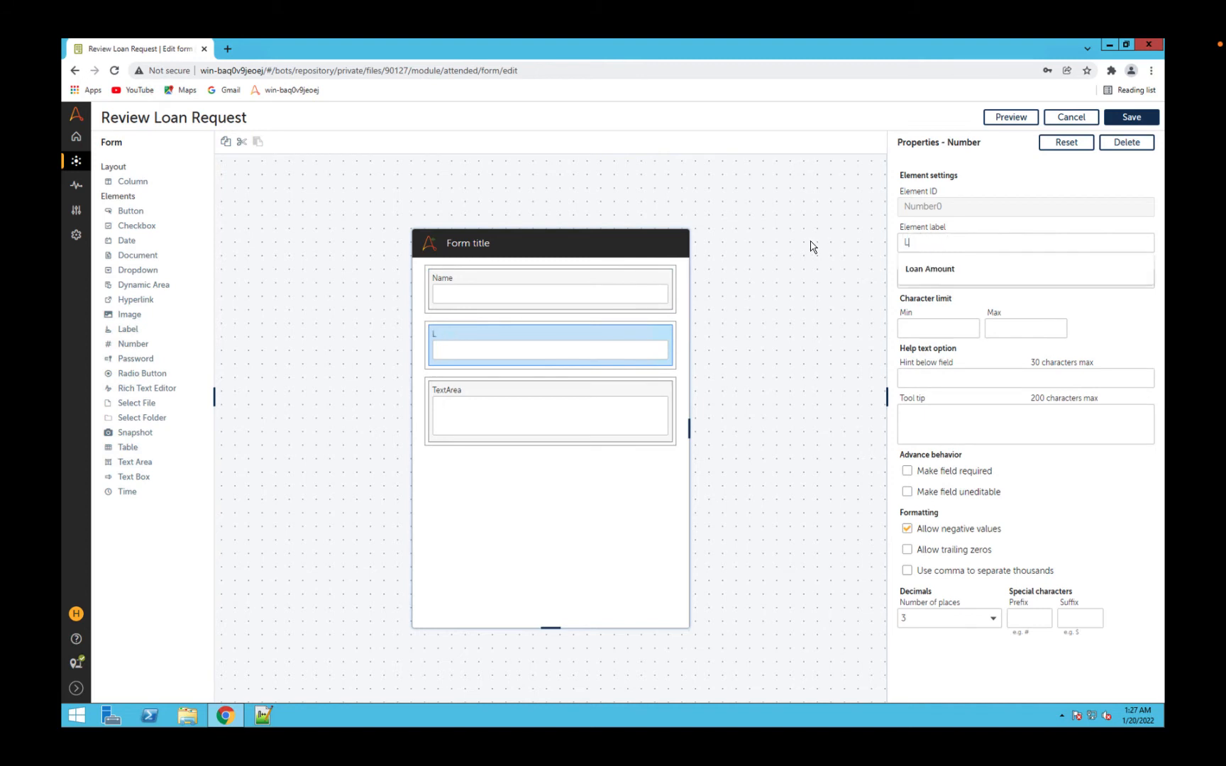
pyautogui.write('oan Amount')
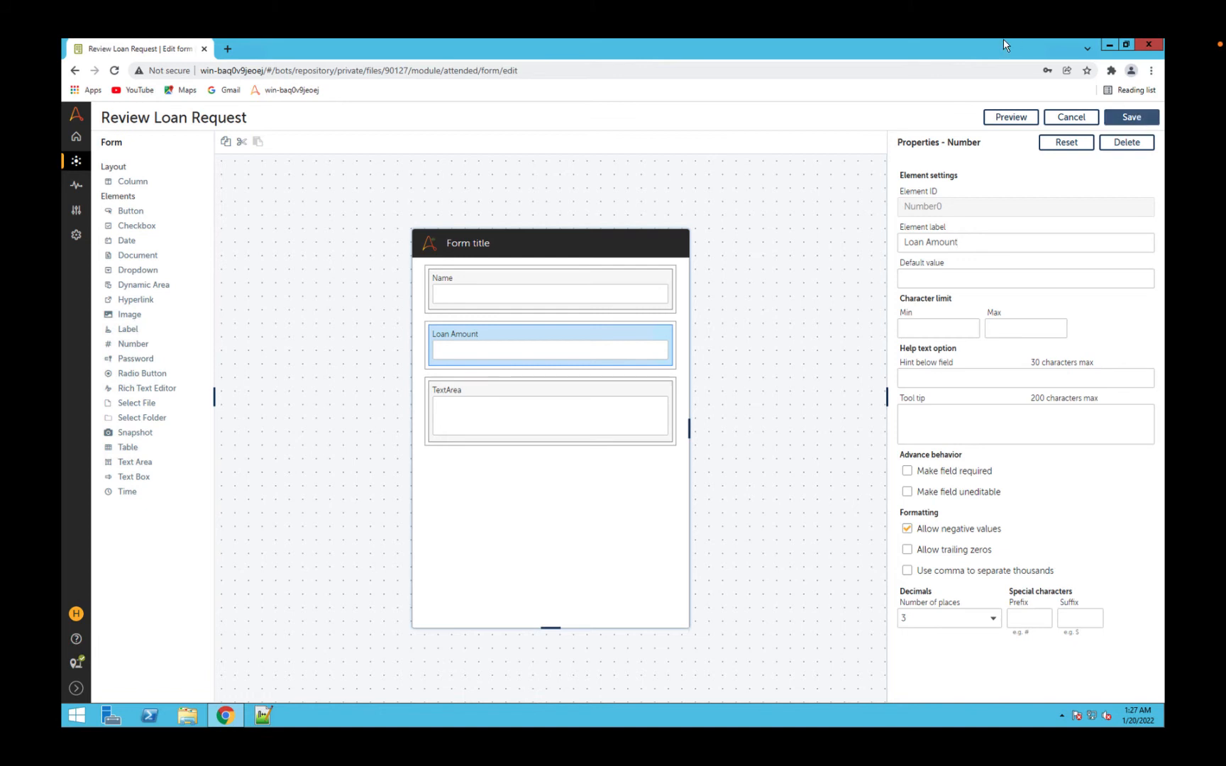
# Make the Name and Loan Amount fields uneditable, and disallow negative values for Loan Amount
pyautogui.click(552, 289)
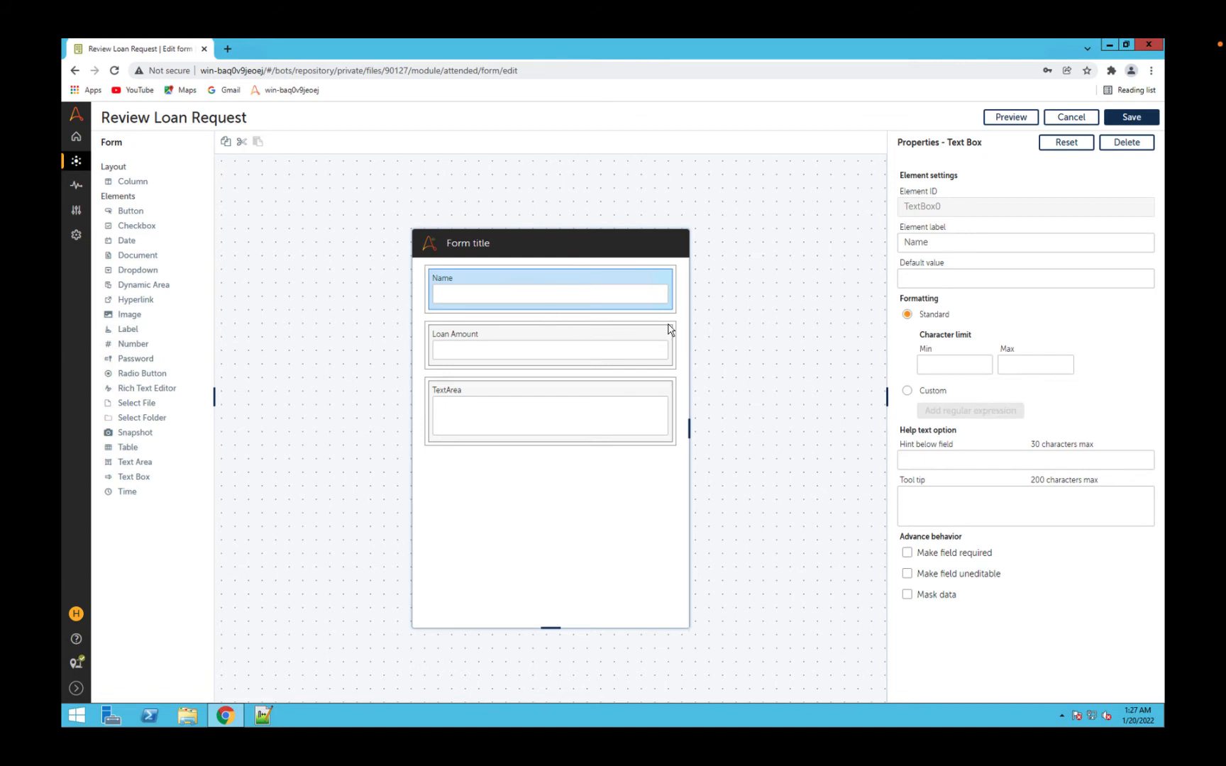
pyautogui.click(907, 574)
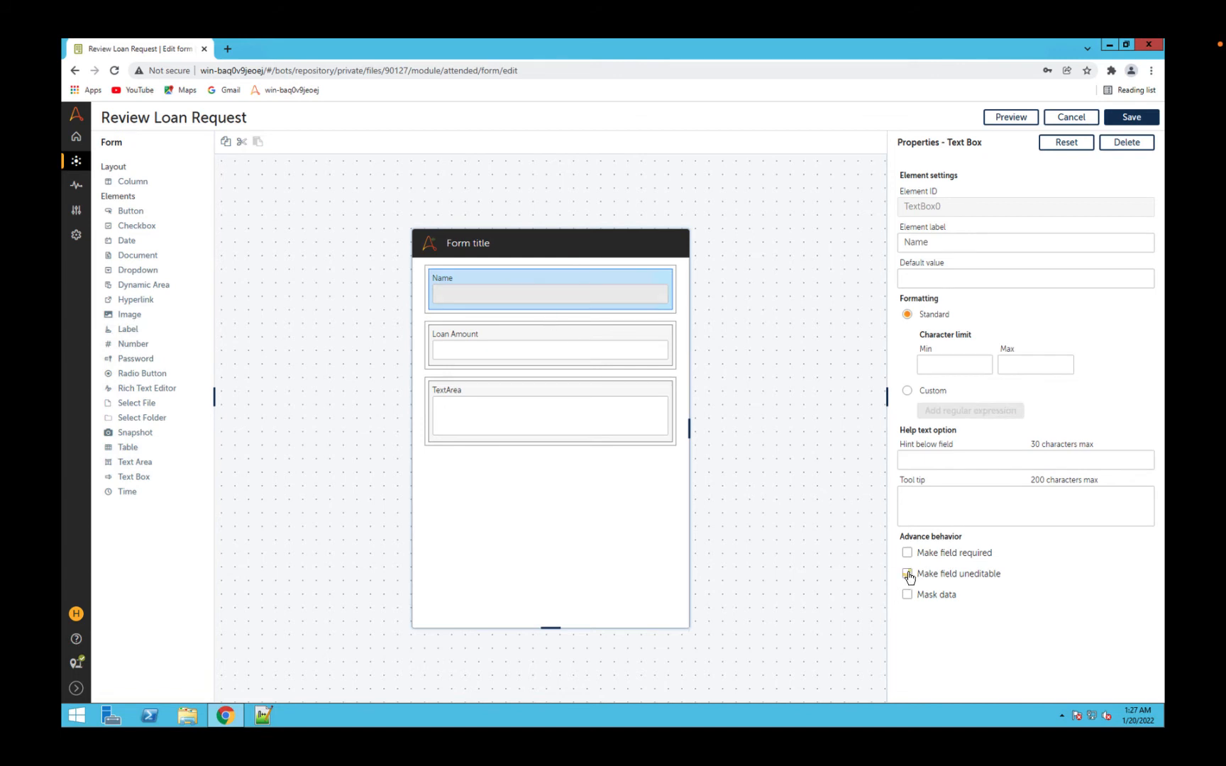
pyautogui.click(526, 353)
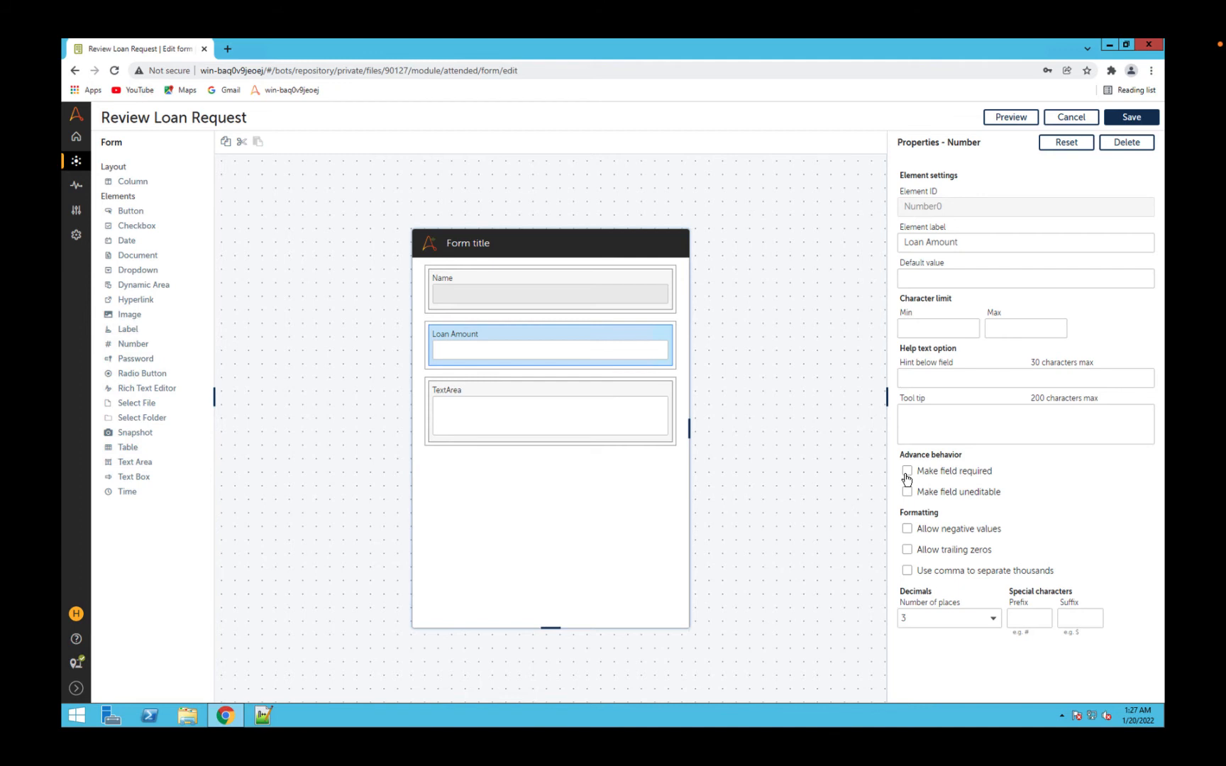
pyautogui.click(907, 492)
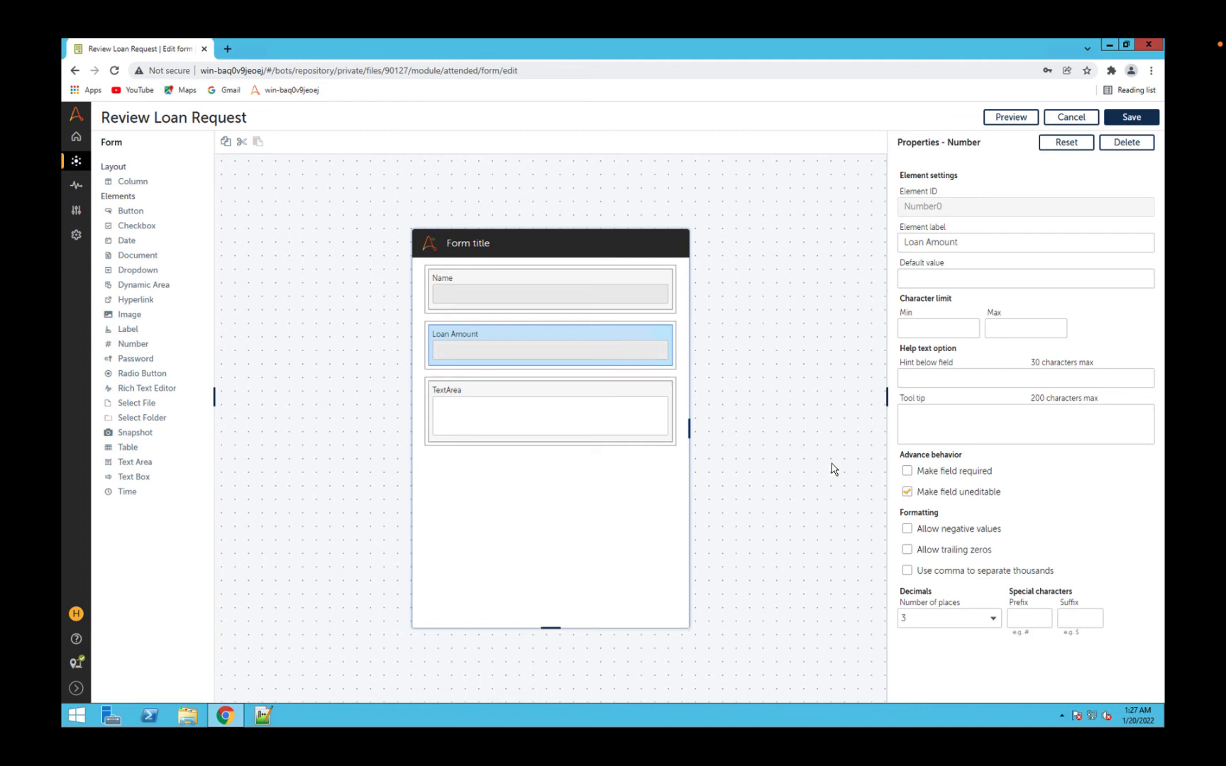
# Label the Text Area "Comment", and save and close the form
pyautogui.click(555, 420)
pyautogui.moveTo(986, 246); pyautogui.dragTo(857, 255)
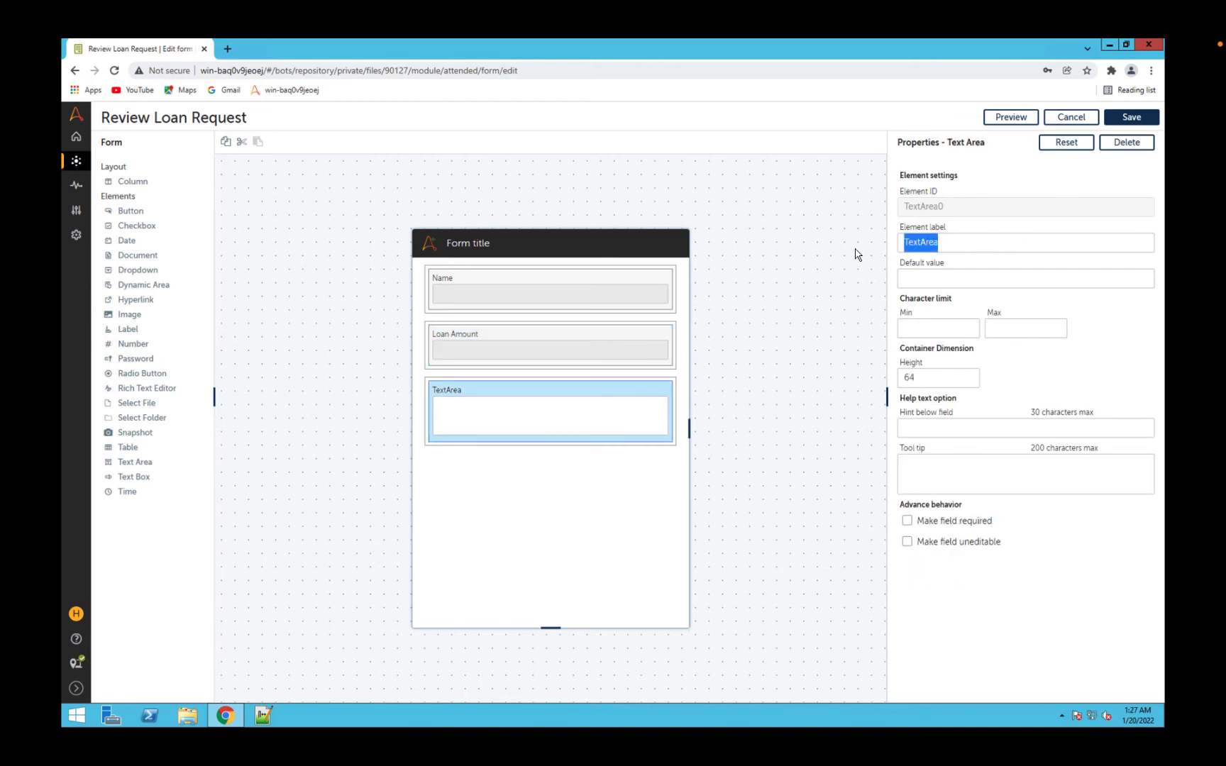
pyautogui.write('Comment')
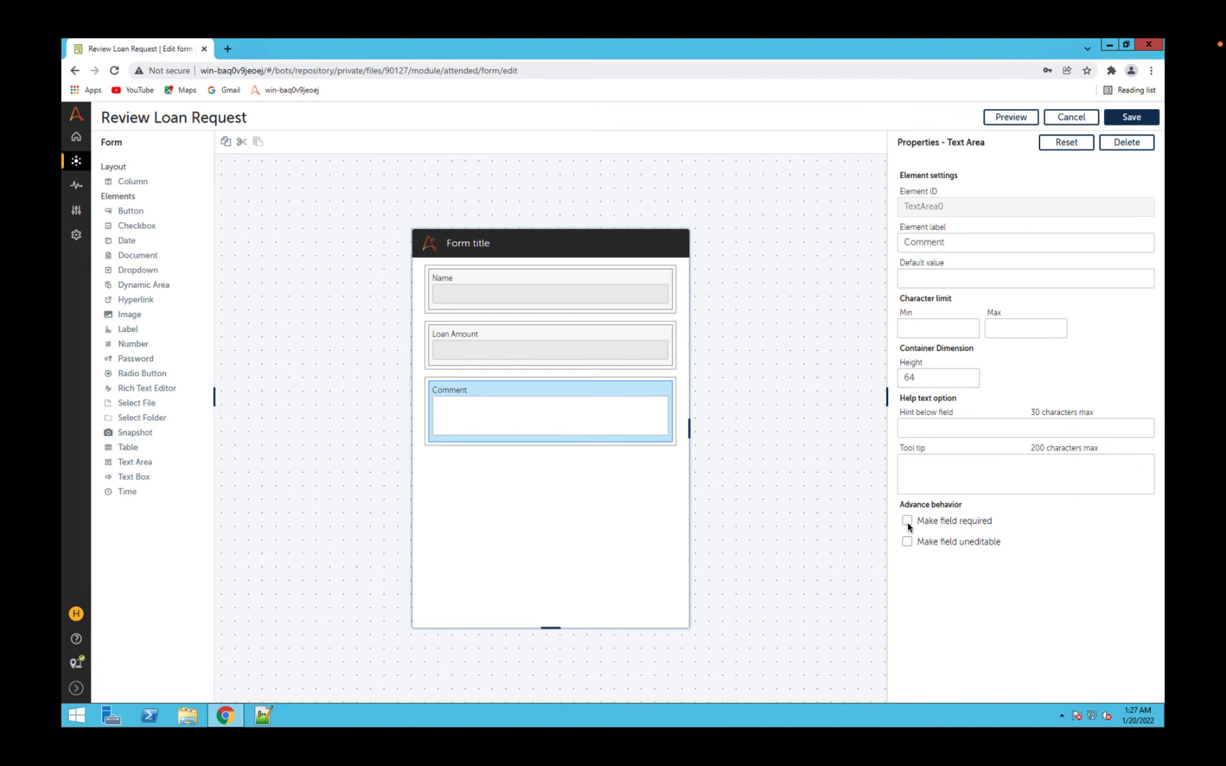
pyautogui.click(1132, 122)
pyautogui.click(1070, 117)
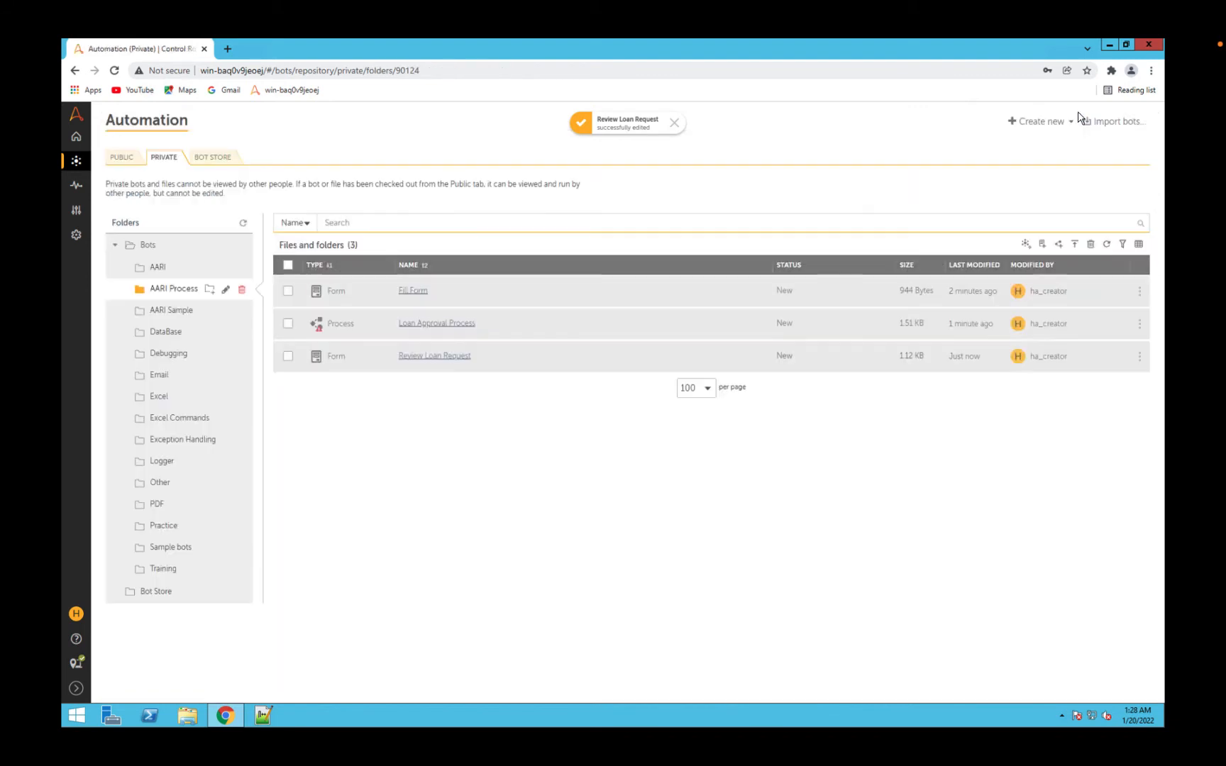
# Open Loan Approval Process, choose Review Loan Request as the form of the ReviewLoan human task, and save the process
pyautogui.click(437, 323)
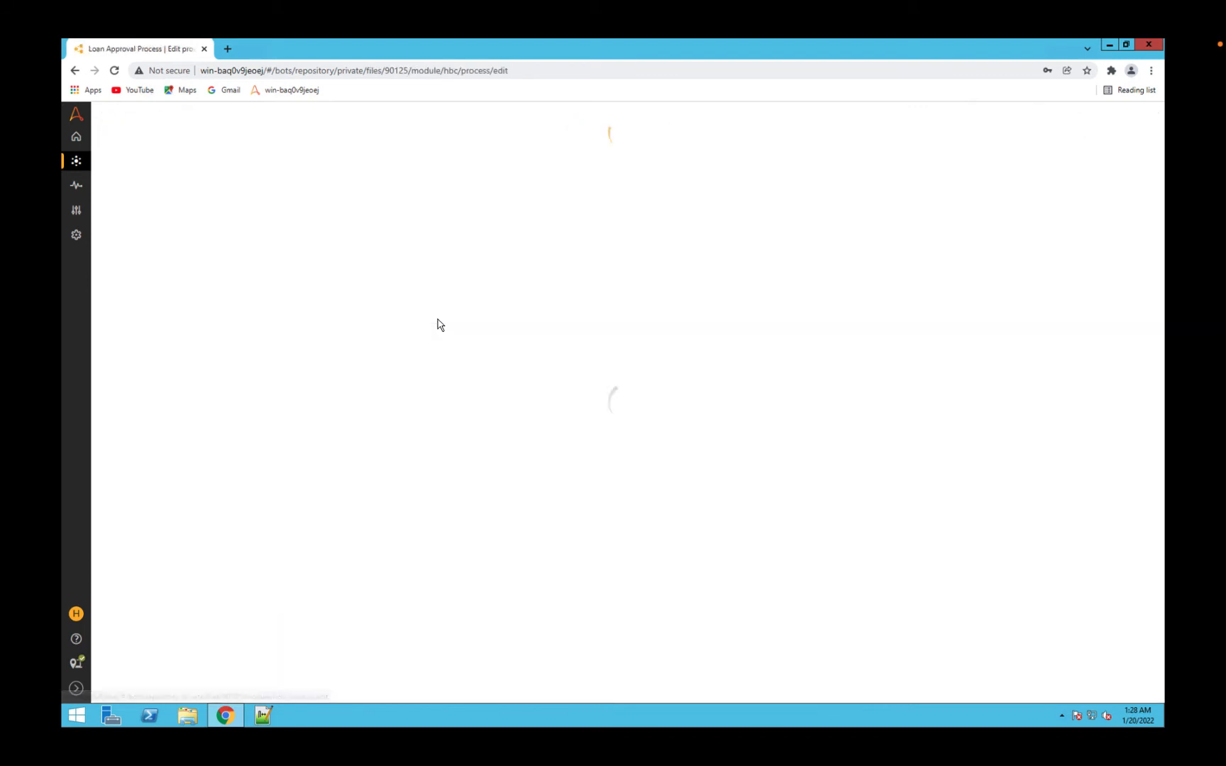
pyautogui.click(333, 289)
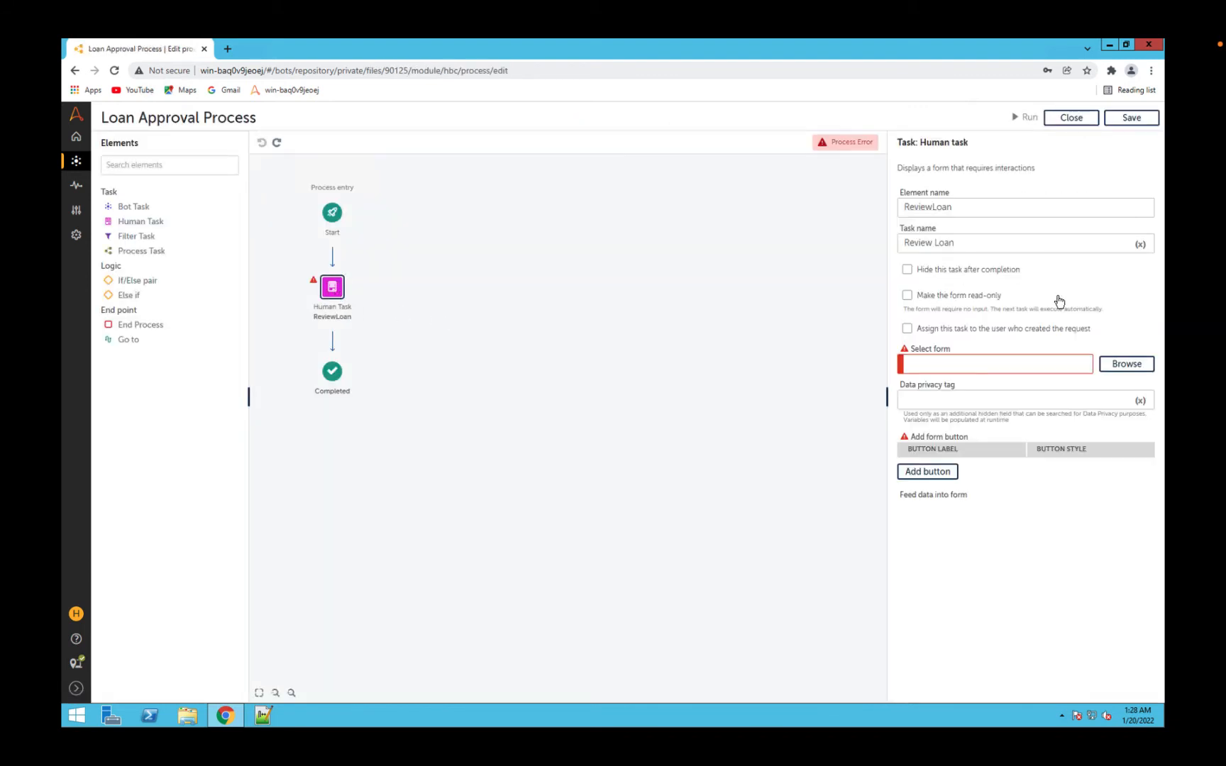
pyautogui.click(1138, 363)
pyautogui.click(799, 278)
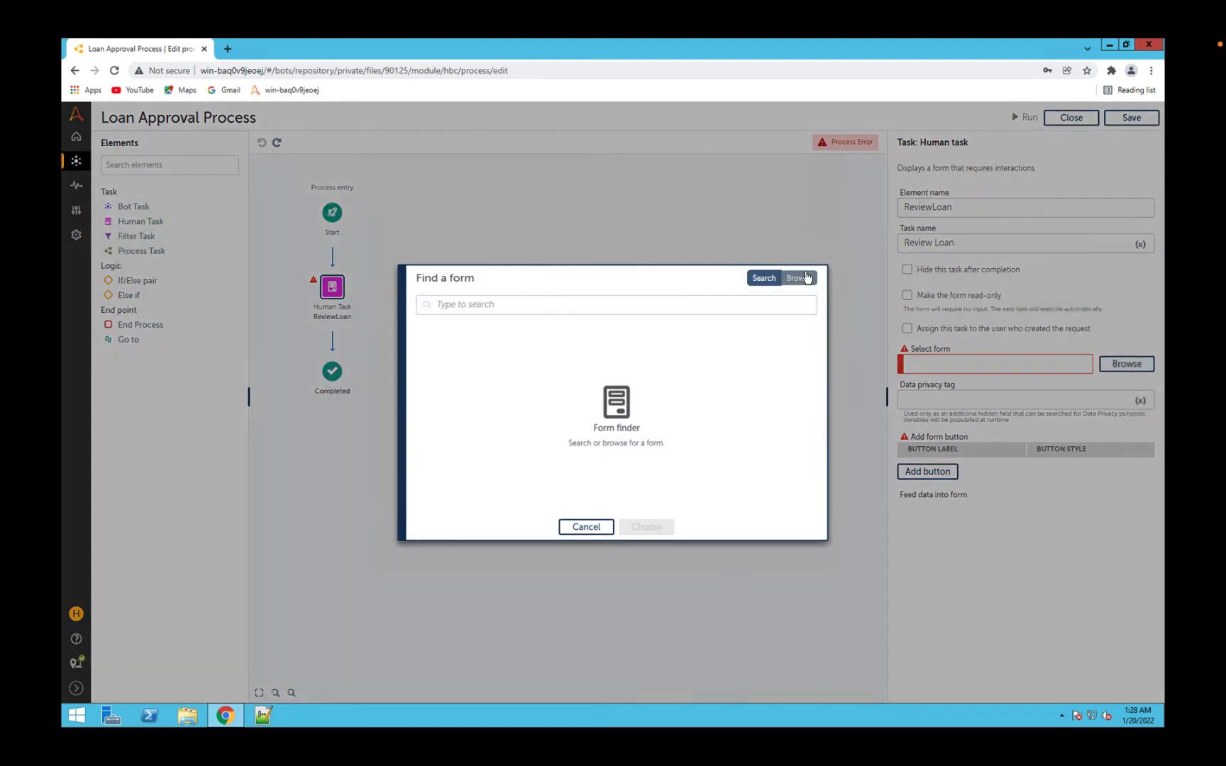
pyautogui.click(537, 374)
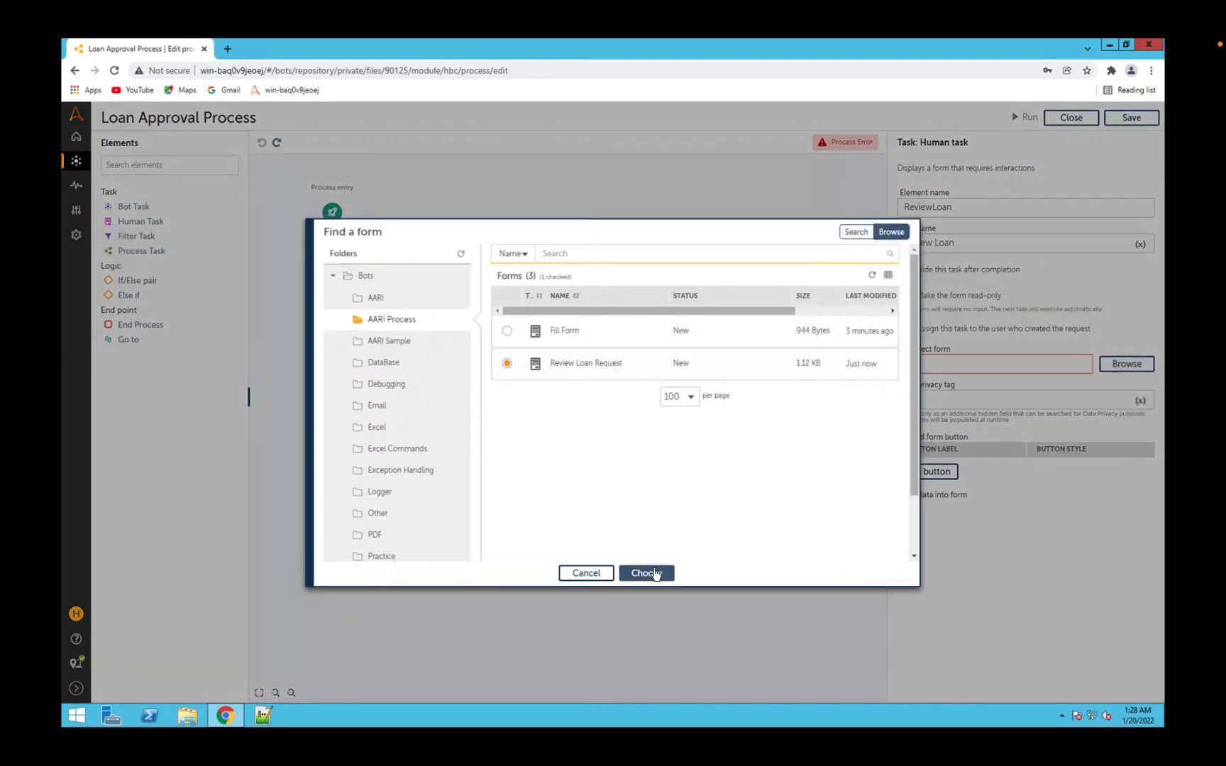
pyautogui.click(647, 573)
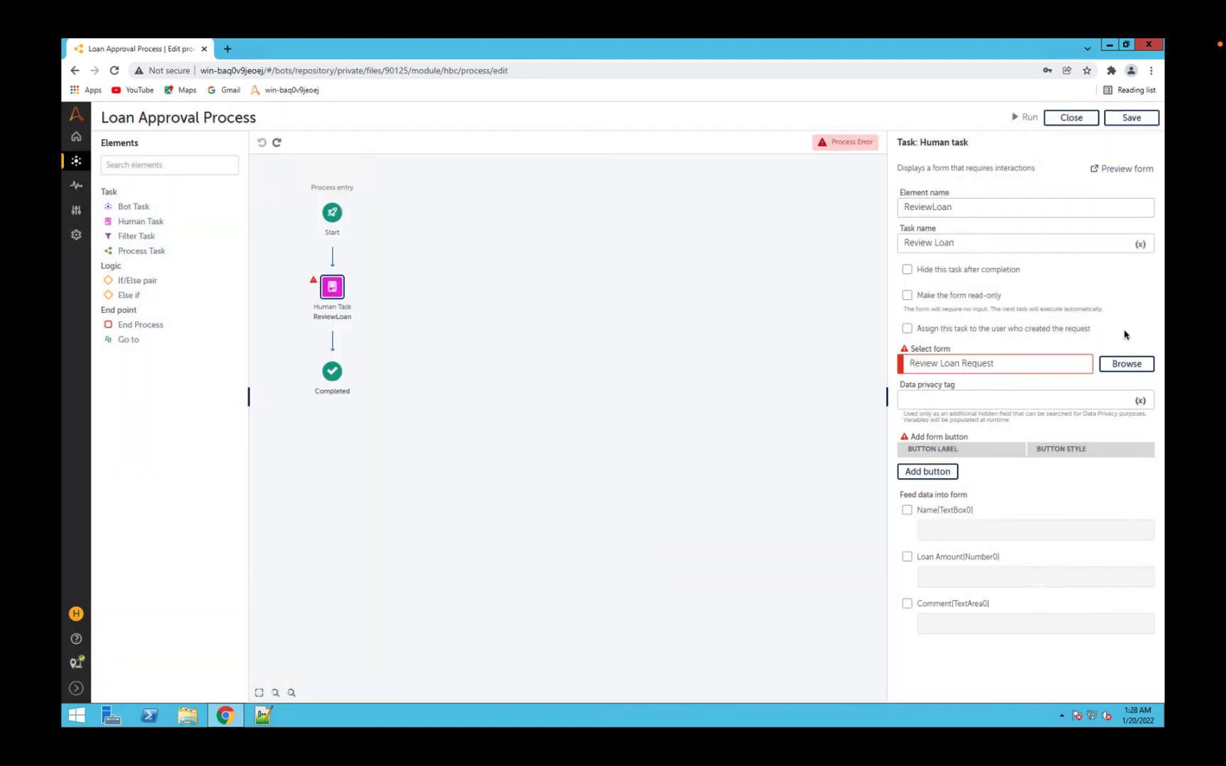
pyautogui.click(1131, 118)
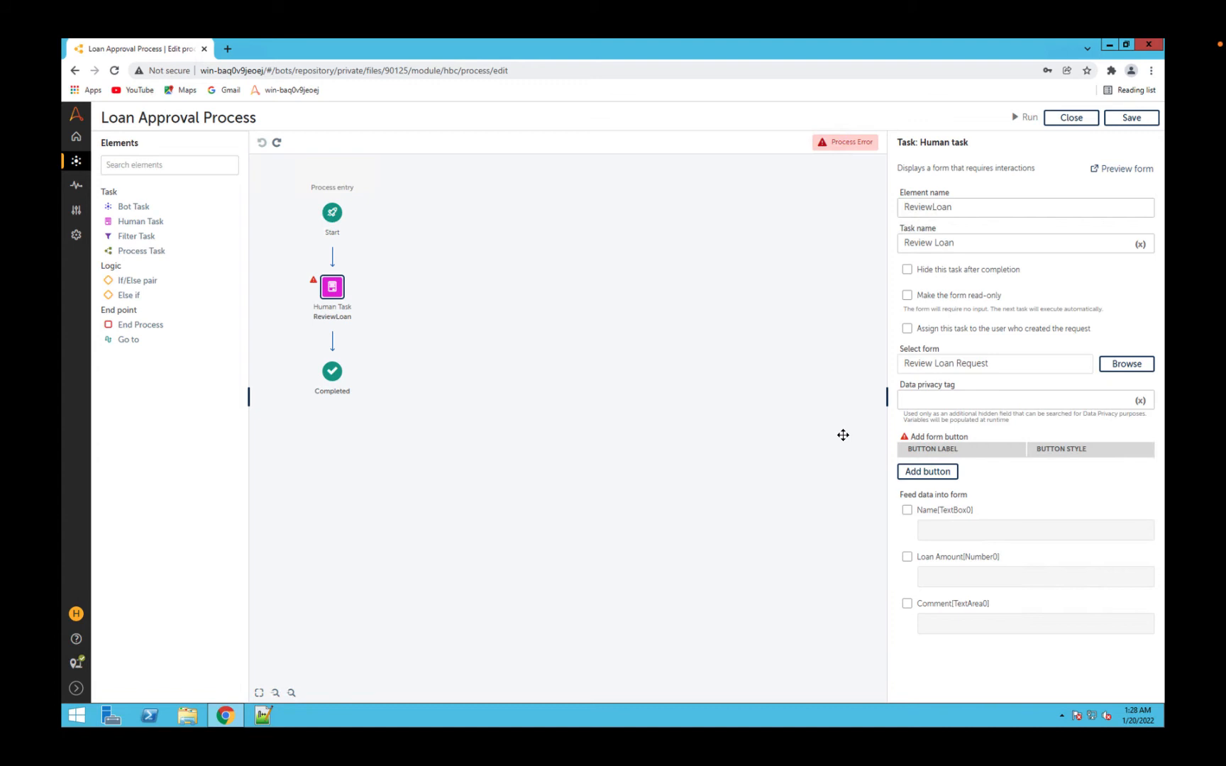
# Add two form buttons to the ReviewLoan task: Approve with Primary style and Reject with Secondary style
pyautogui.click(928, 474)
pyautogui.click(954, 472)
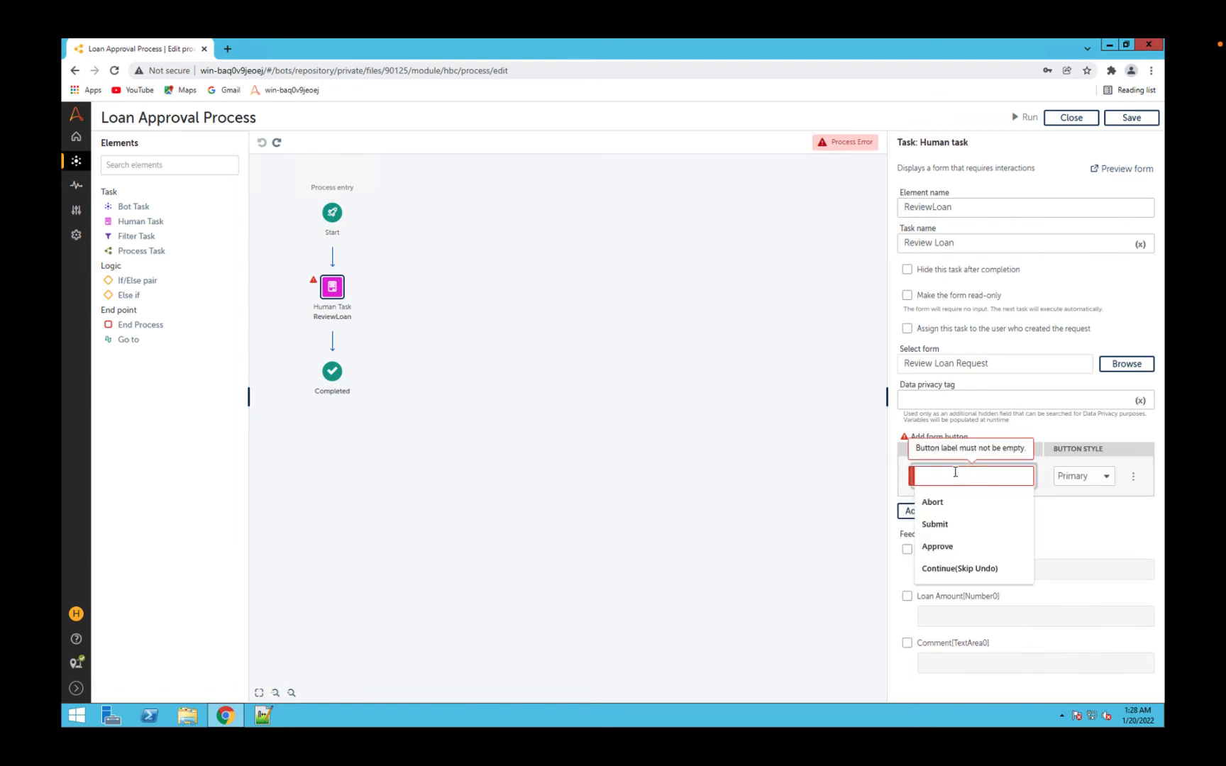
pyautogui.write('Approve')
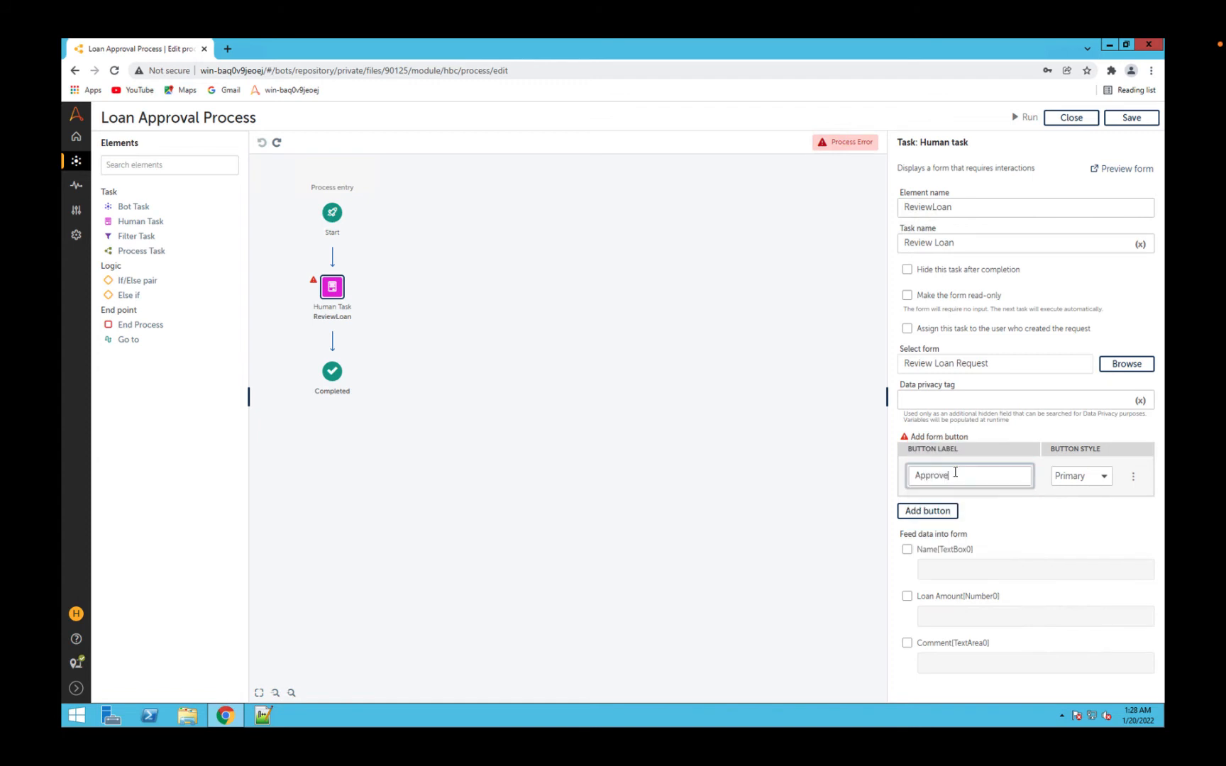
pyautogui.click(942, 510)
pyautogui.click(945, 519)
pyautogui.write('Reject')
pyautogui.click(1071, 518)
pyautogui.click(1070, 544)
# Feed the Name field of the review form with the Request's input variable Name[TextBox0]-STRING
pyautogui.scroll(-1, 1158, 349)
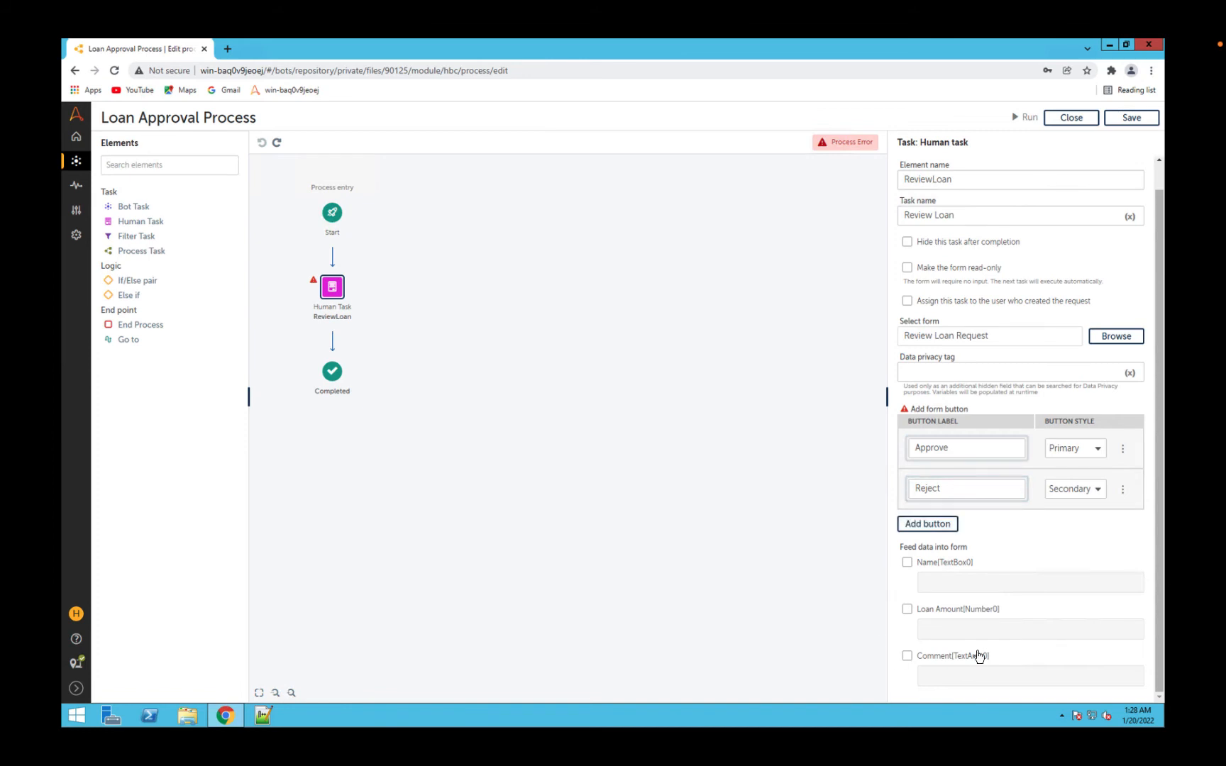
pyautogui.click(907, 562)
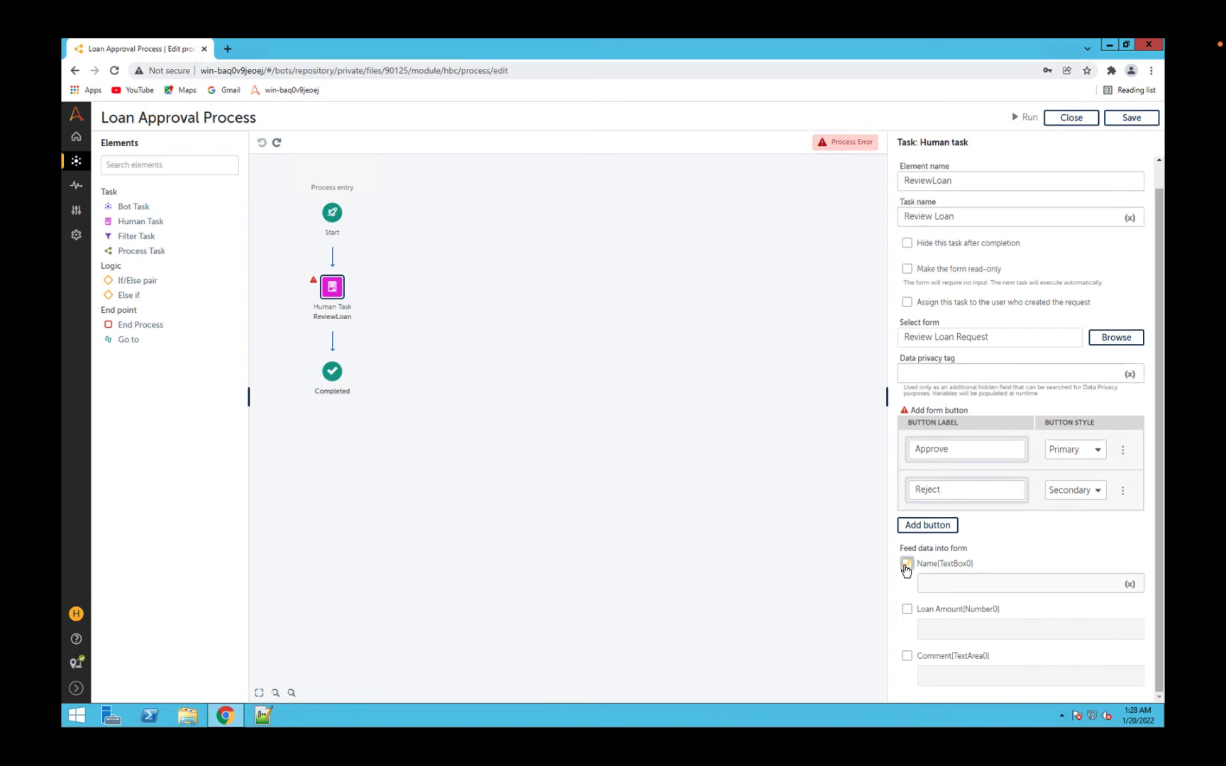
pyautogui.click(1130, 586)
pyautogui.click(575, 406)
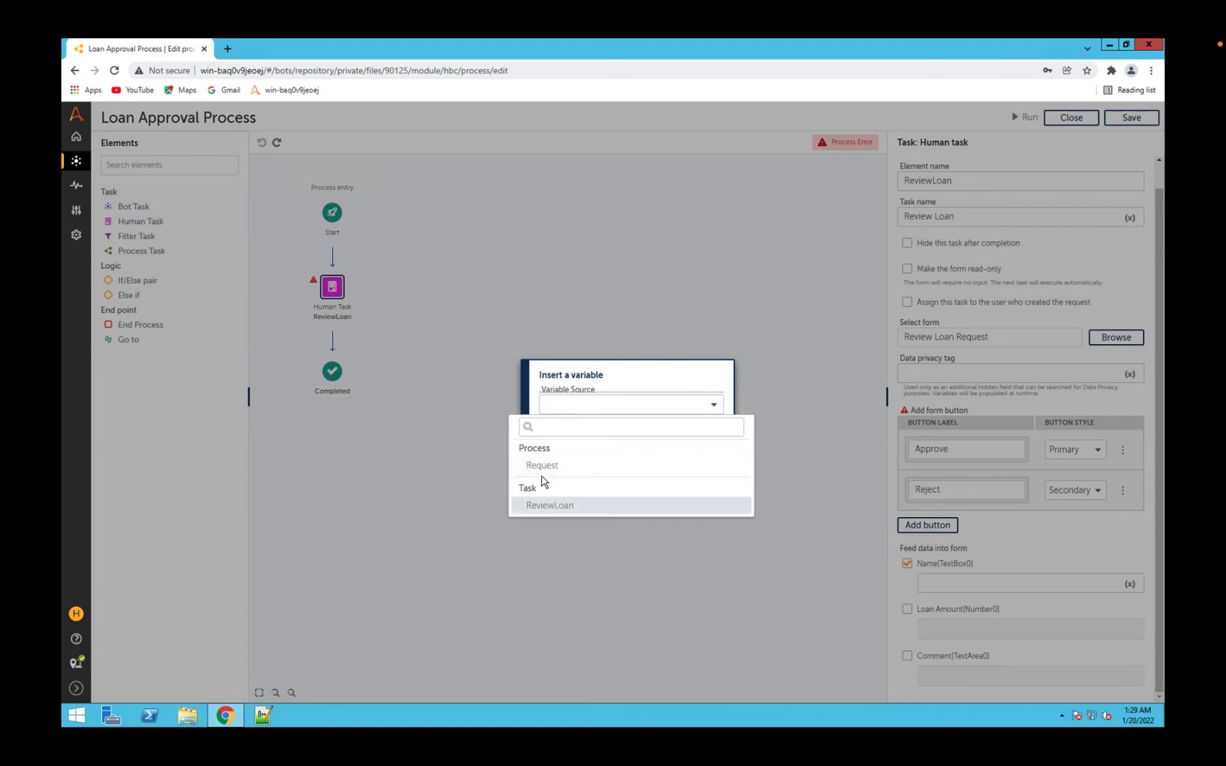
pyautogui.click(566, 472)
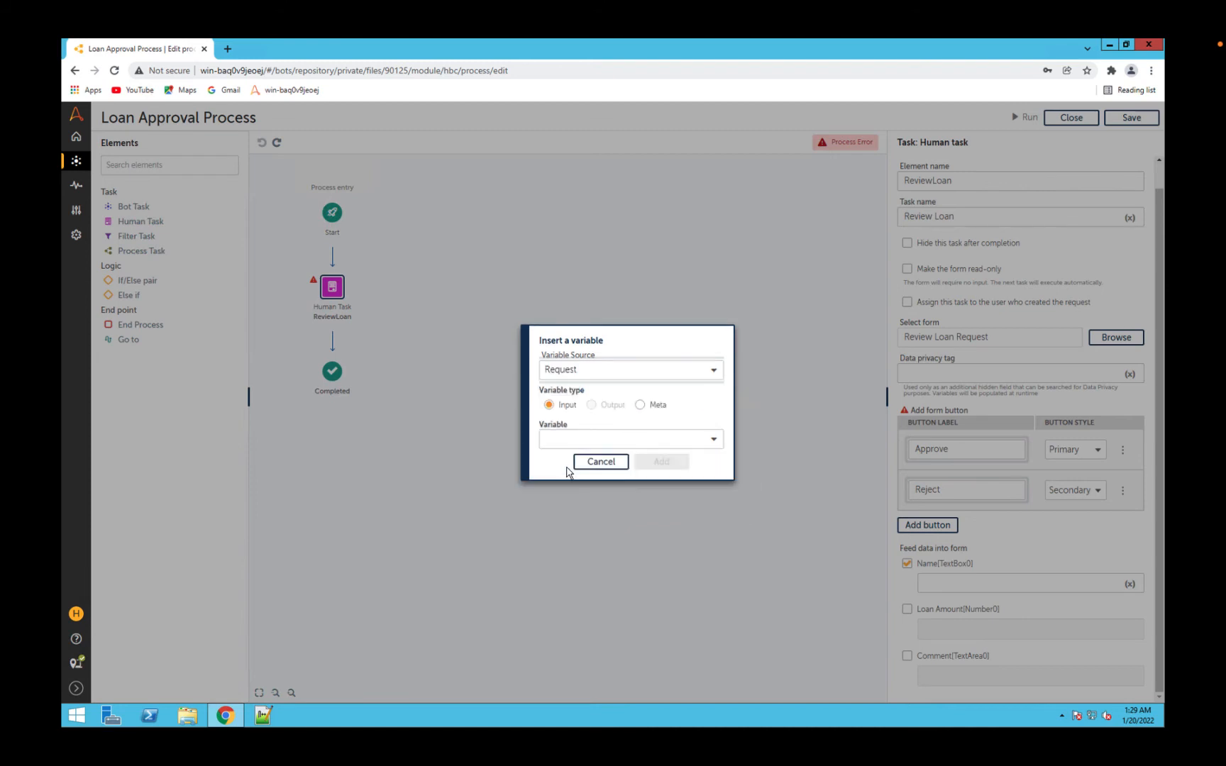
pyautogui.click(616, 440)
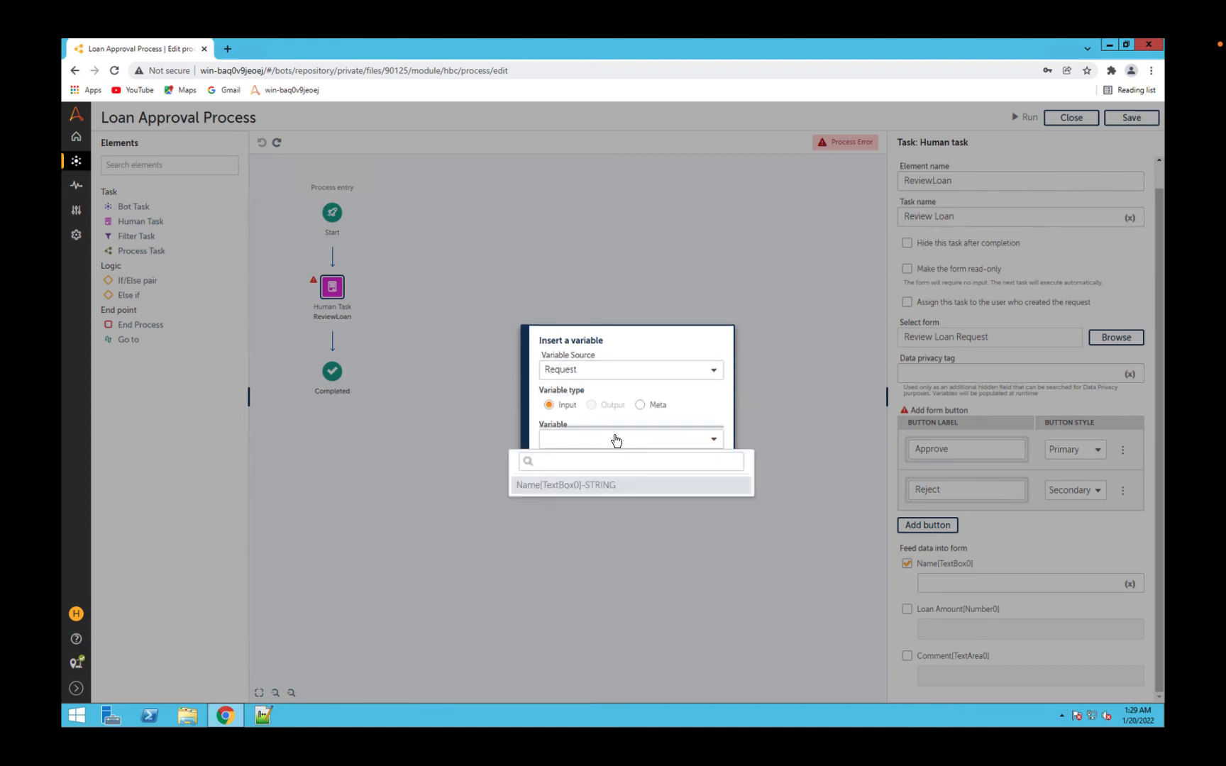
pyautogui.click(557, 485)
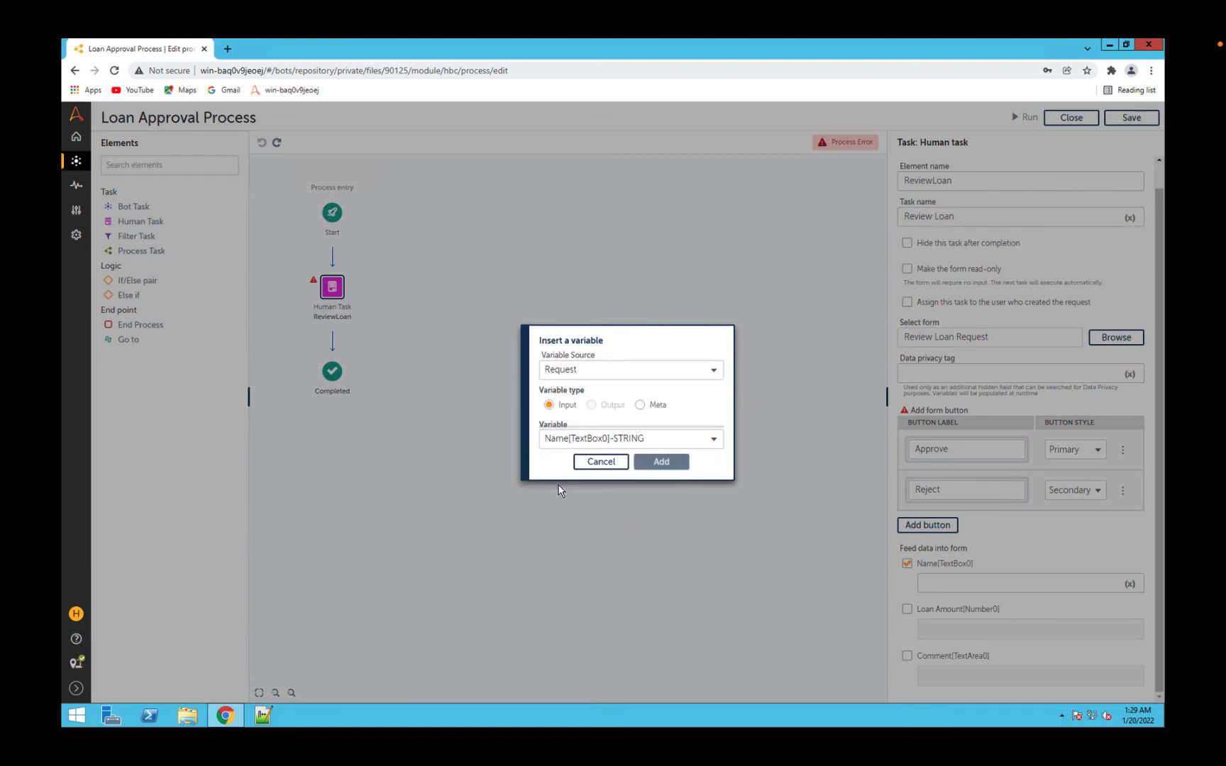
pyautogui.click(659, 460)
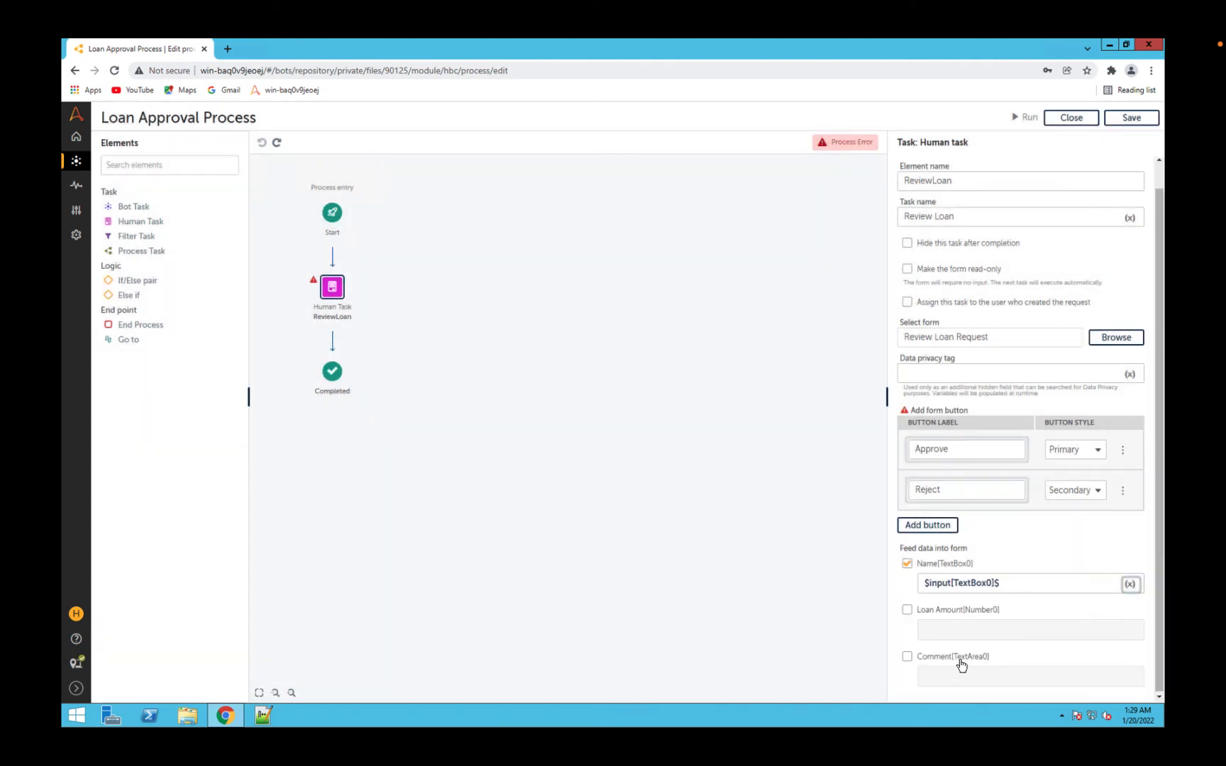
# Feed the Loan Amount field with the Request's input variable Loan Amount[Number0]-NUMBER, and save and close the process
pyautogui.click(908, 610)
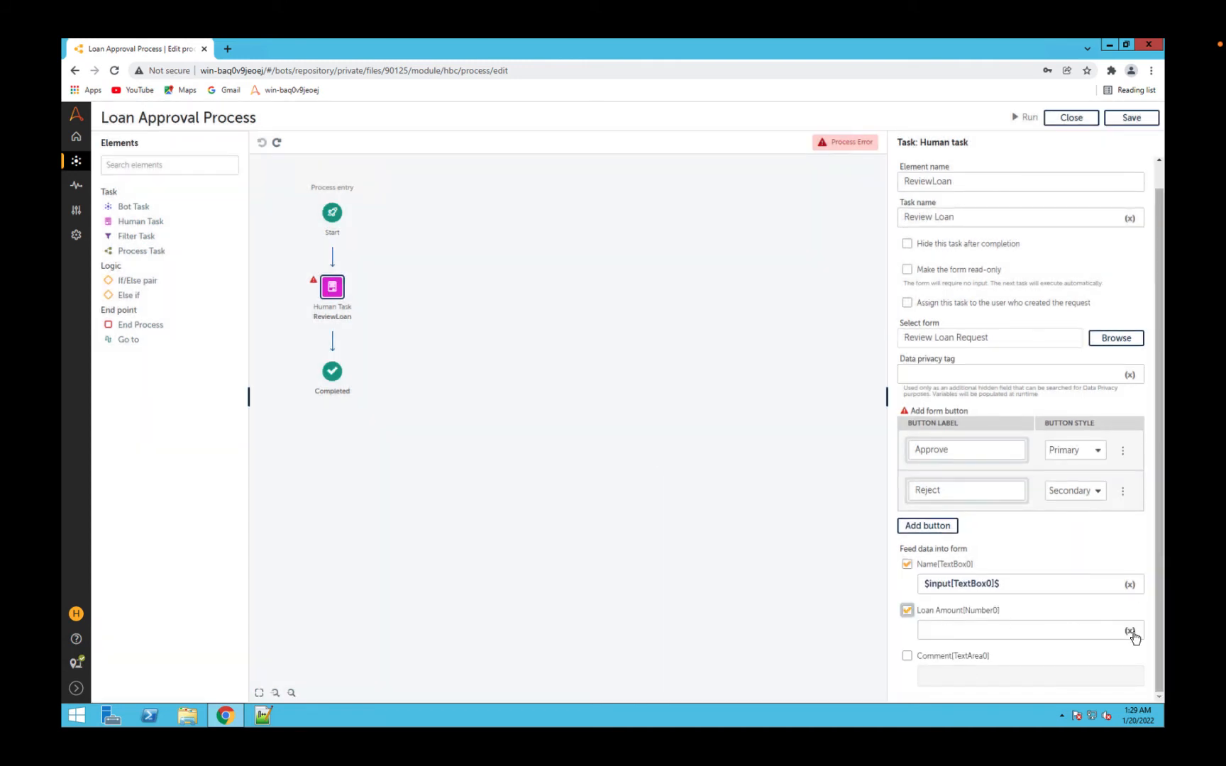
pyautogui.click(1128, 630)
pyautogui.click(668, 410)
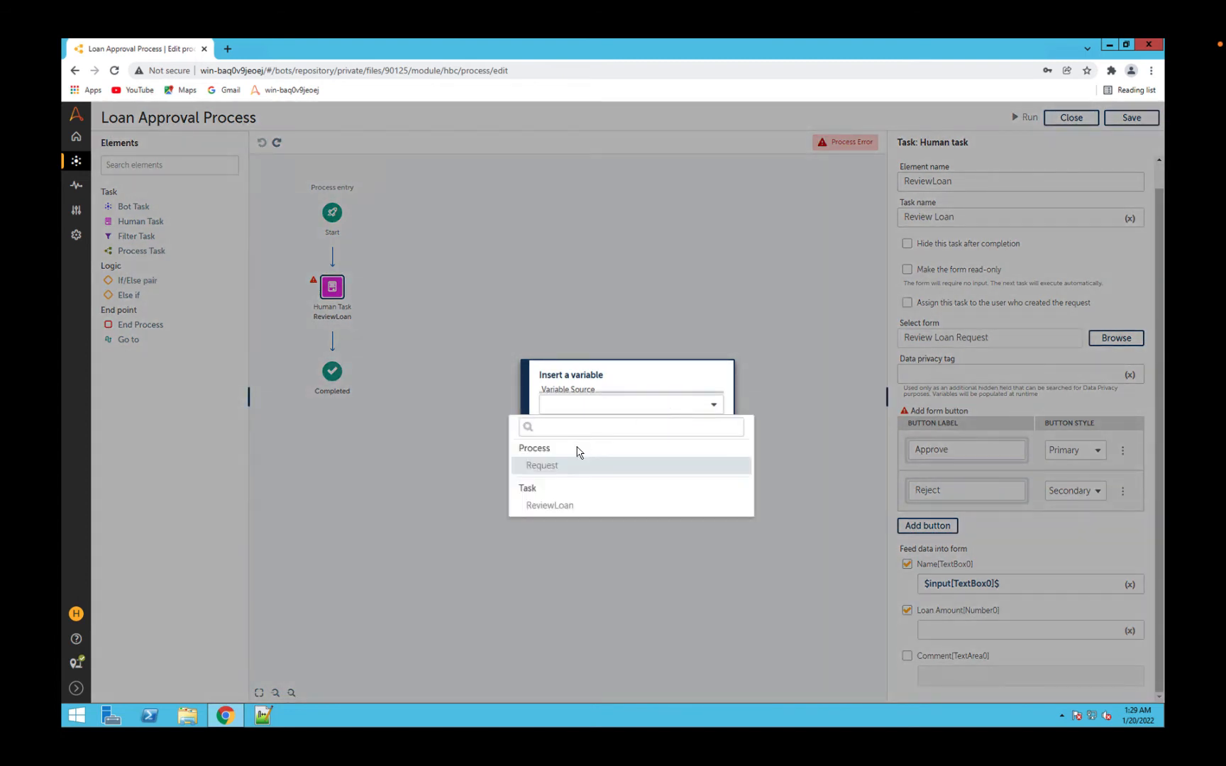
pyautogui.click(566, 469)
pyautogui.click(598, 438)
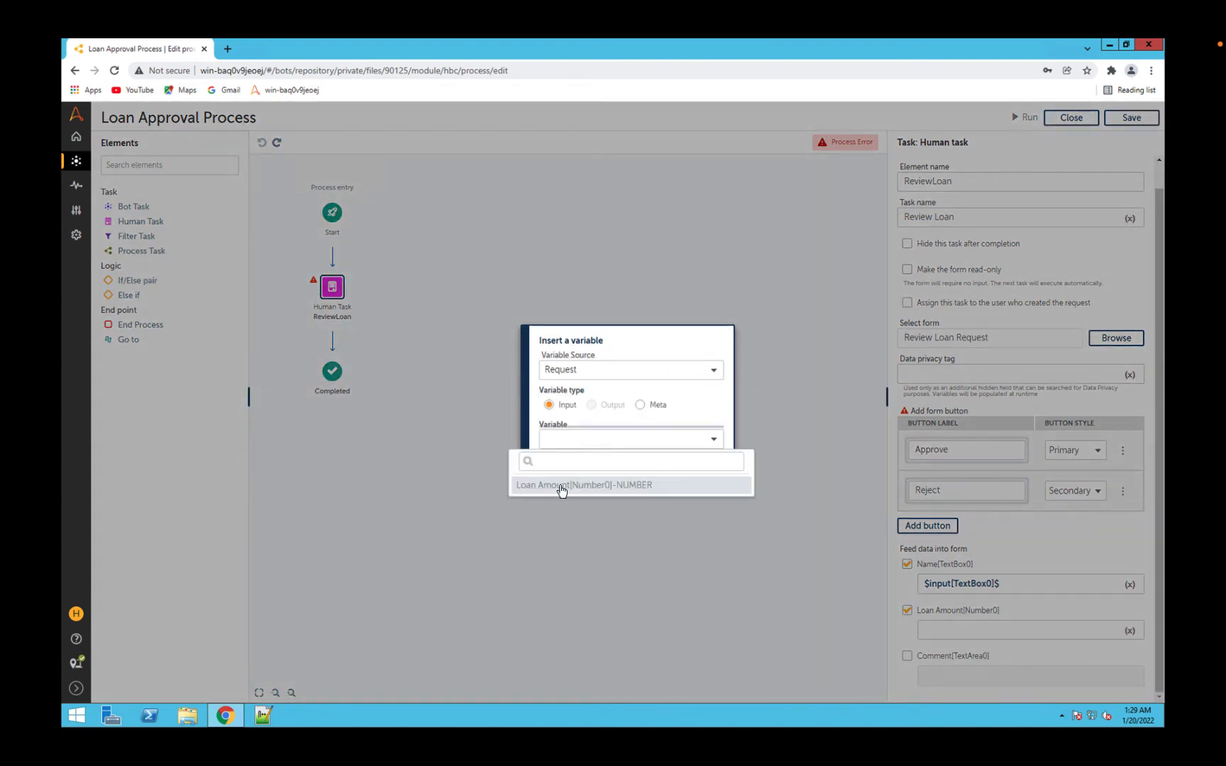
pyautogui.click(561, 485)
pyautogui.click(664, 461)
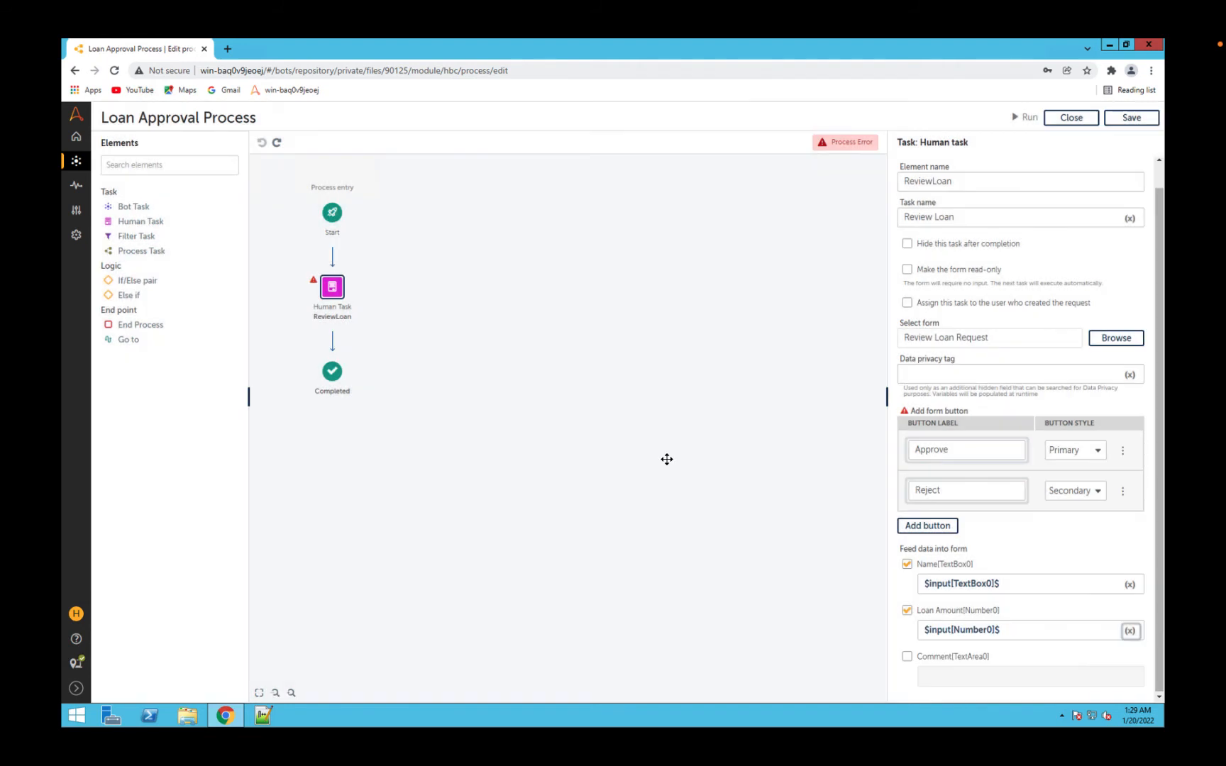
pyautogui.click(1131, 117)
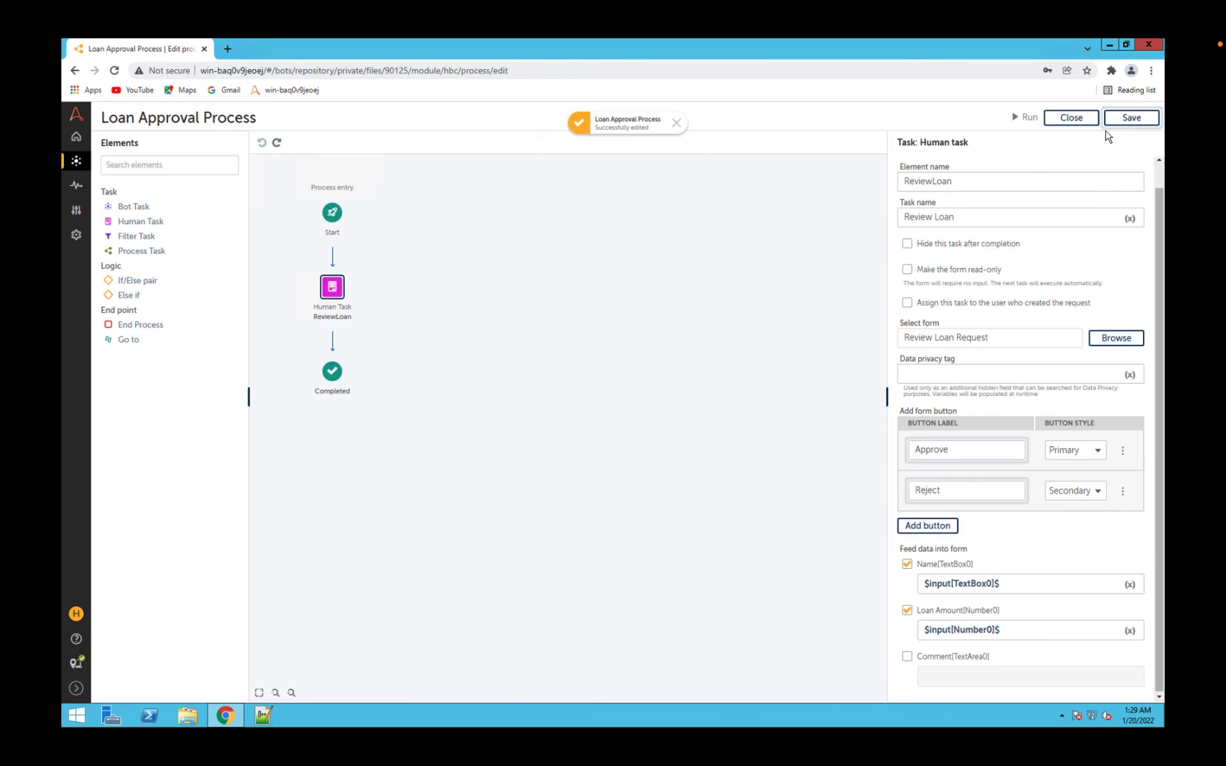
pyautogui.click(1069, 120)
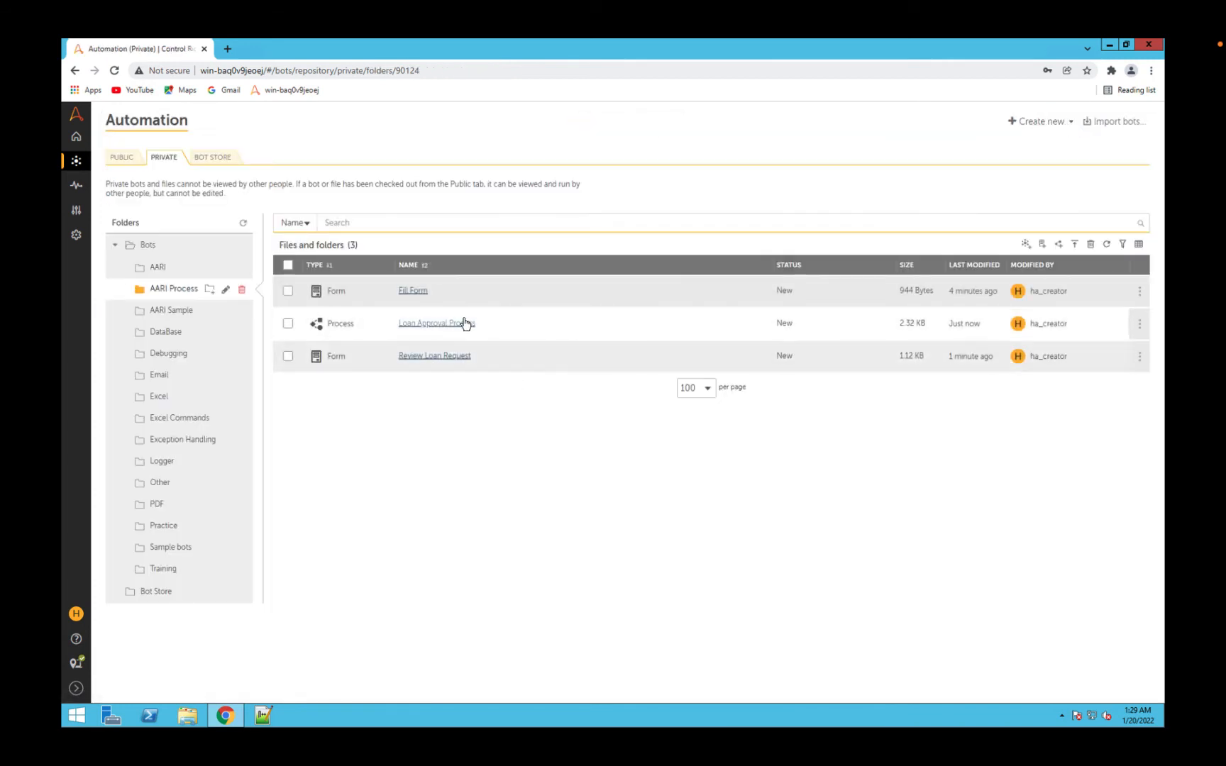
# Reopen Loan Approval Process, insert an If/Else pair after the ReviewLoan task, and give the If a String condition
pyautogui.click(462, 323)
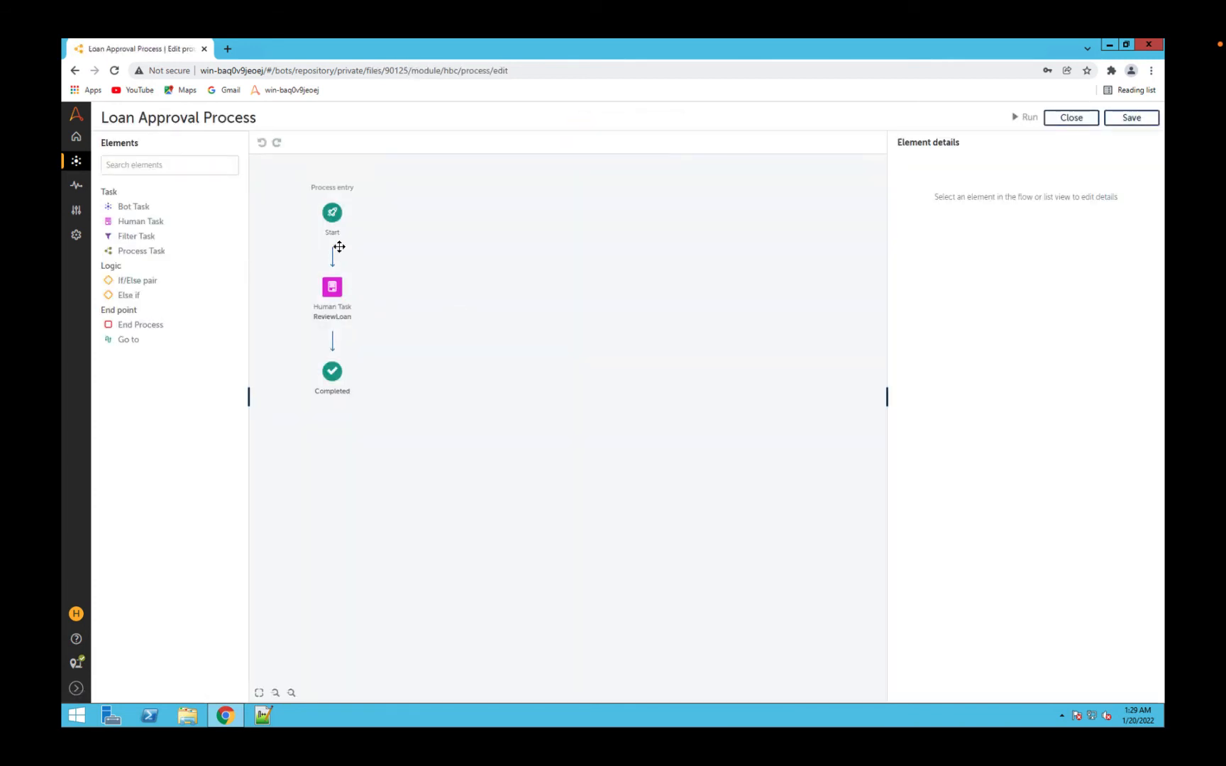
pyautogui.click(336, 224)
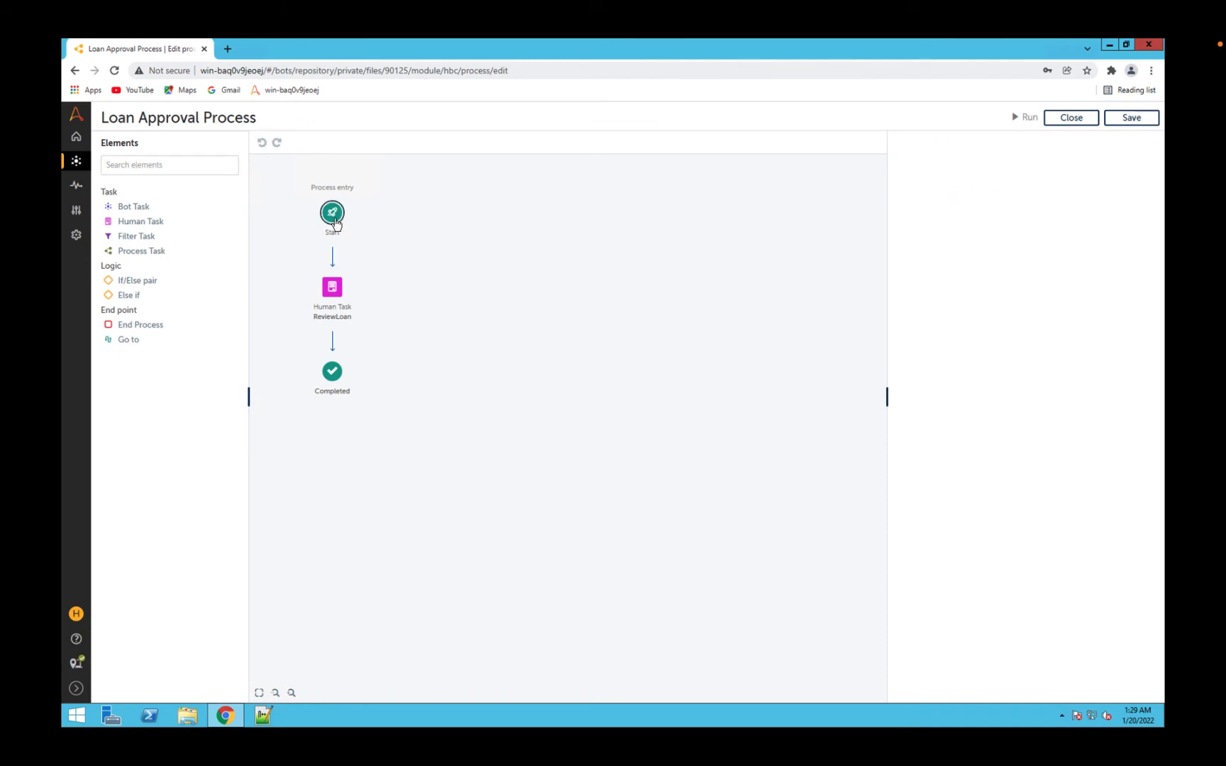
pyautogui.click(336, 297)
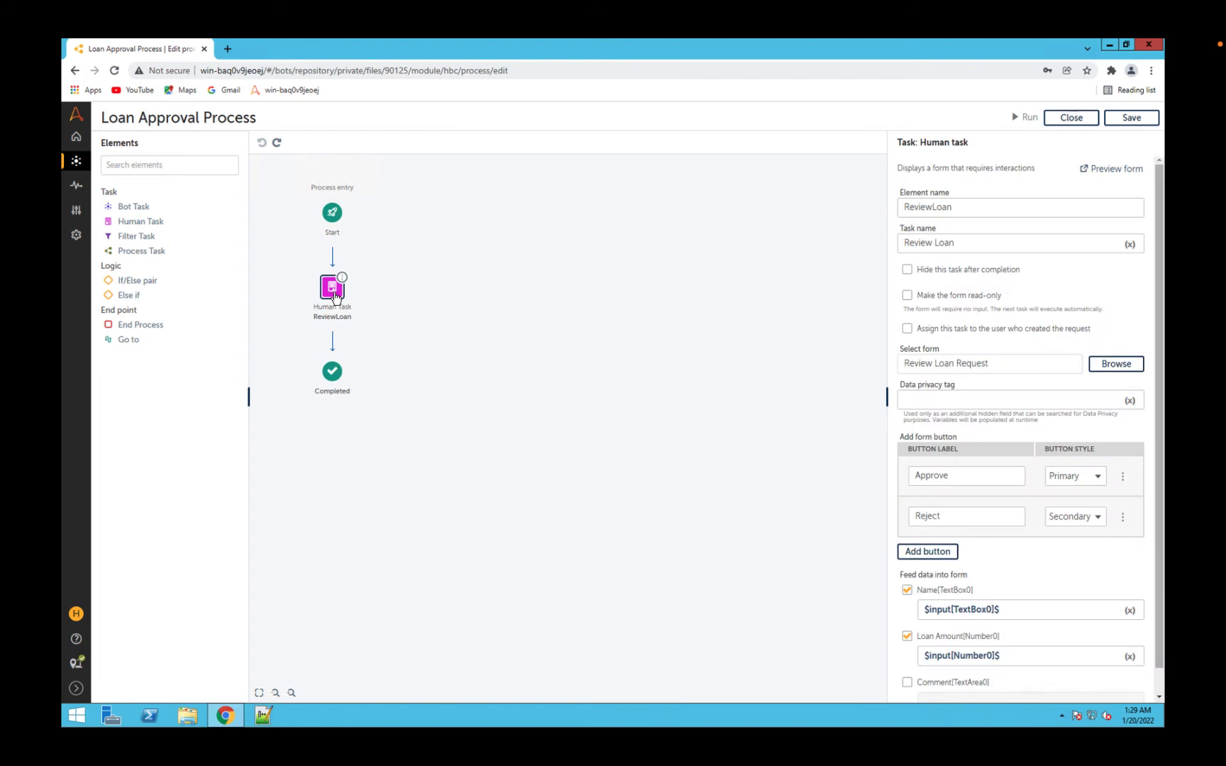
pyautogui.moveTo(137, 279); pyautogui.dragTo(310, 344)
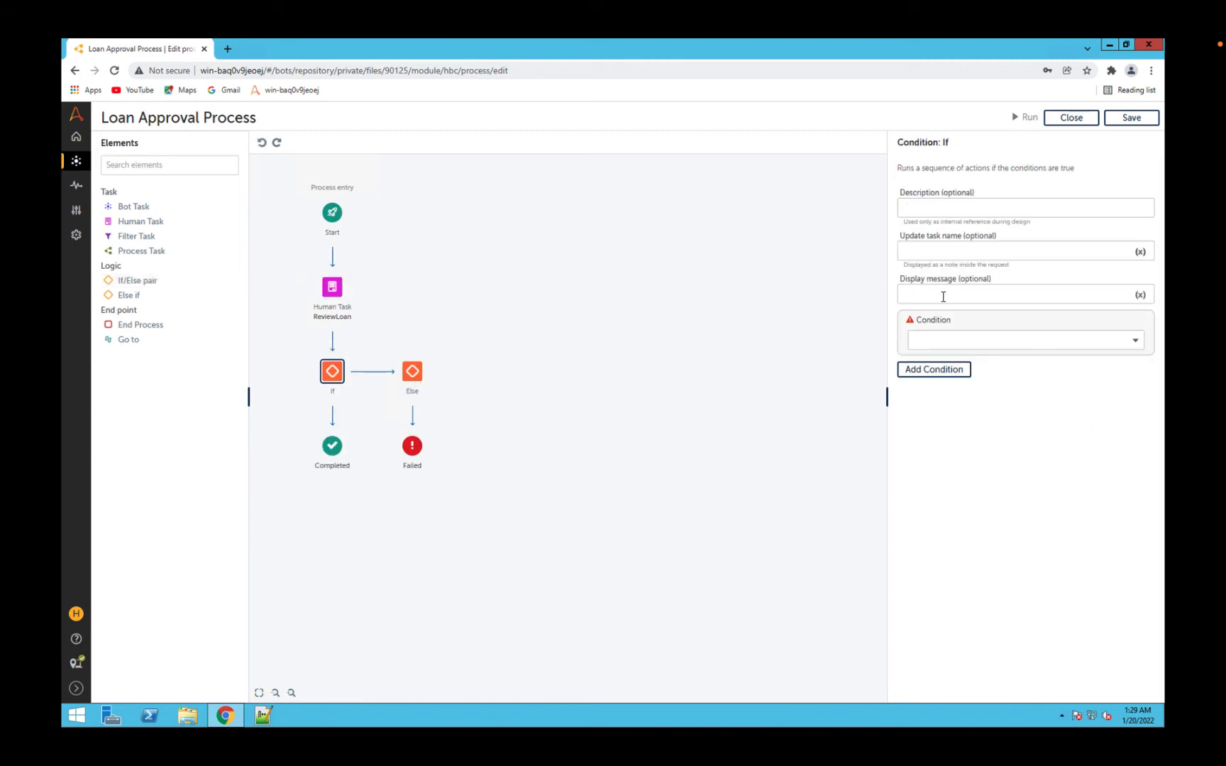
pyautogui.click(943, 340)
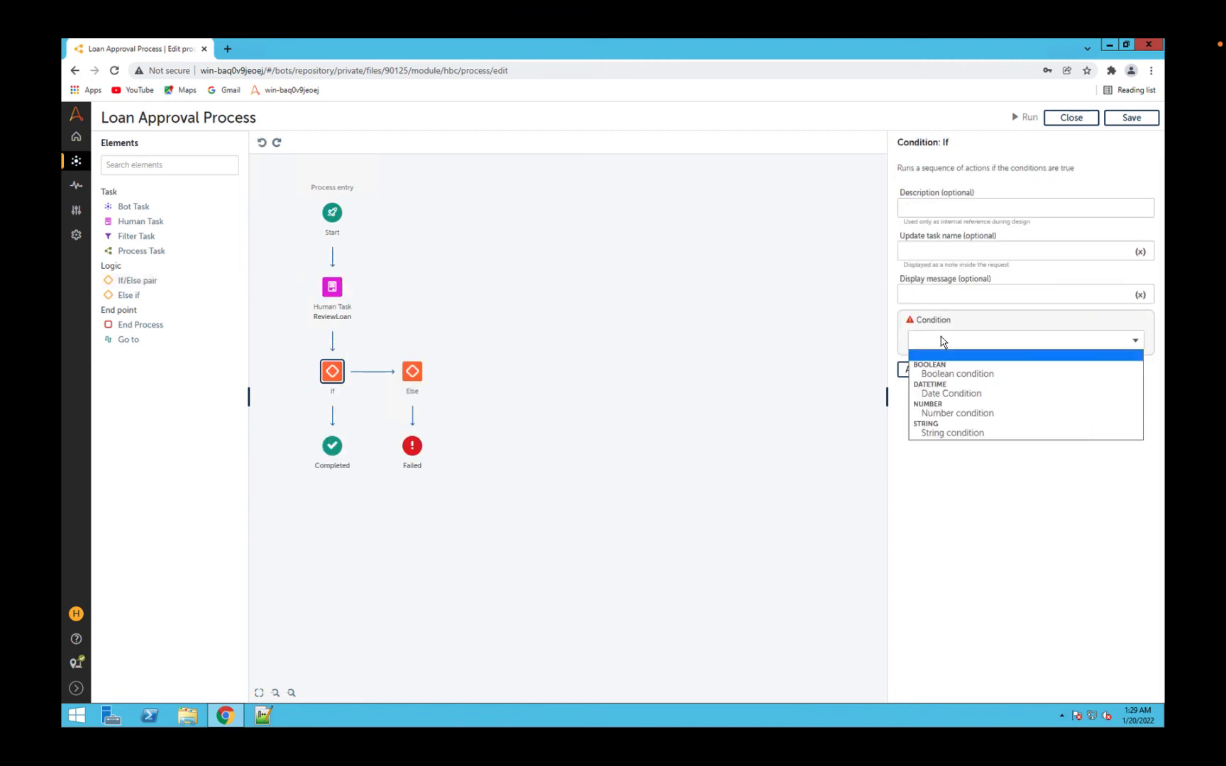
pyautogui.click(960, 435)
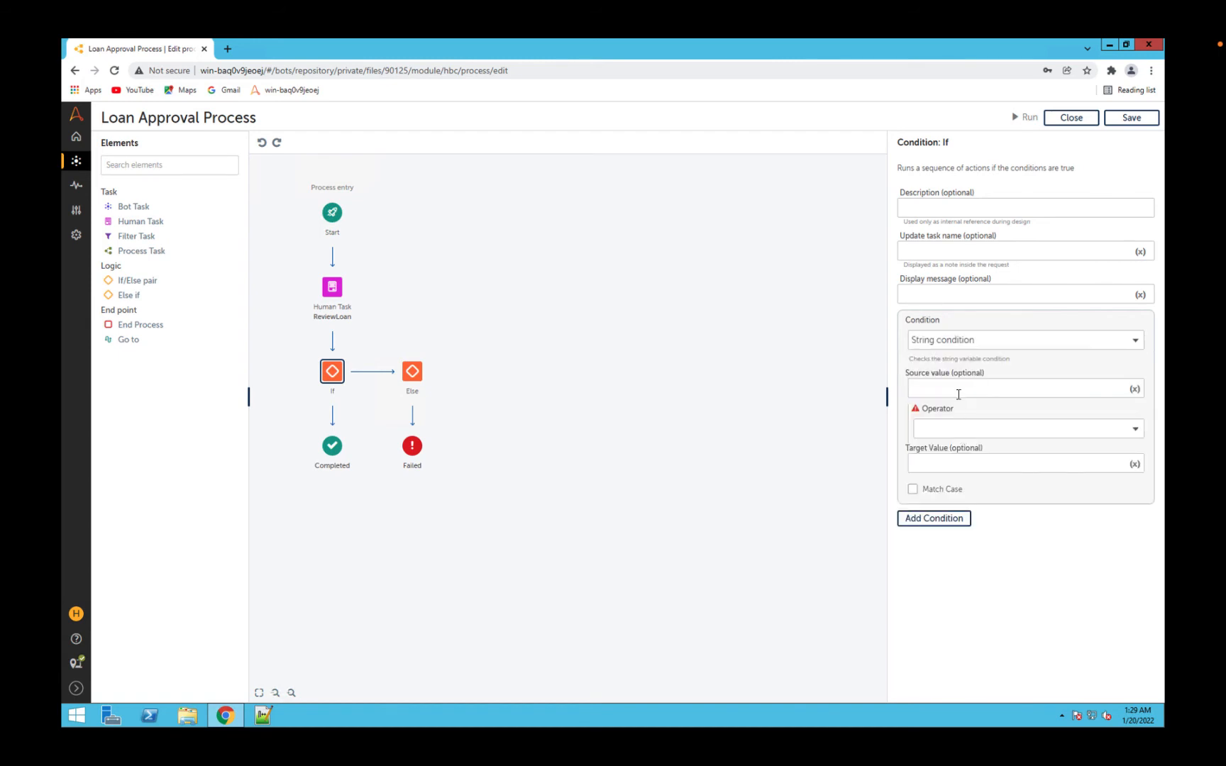
# Set the If condition's source value to the ReviewLoan task's meta variable Status - STRING
pyautogui.click(1135, 389)
pyautogui.click(698, 406)
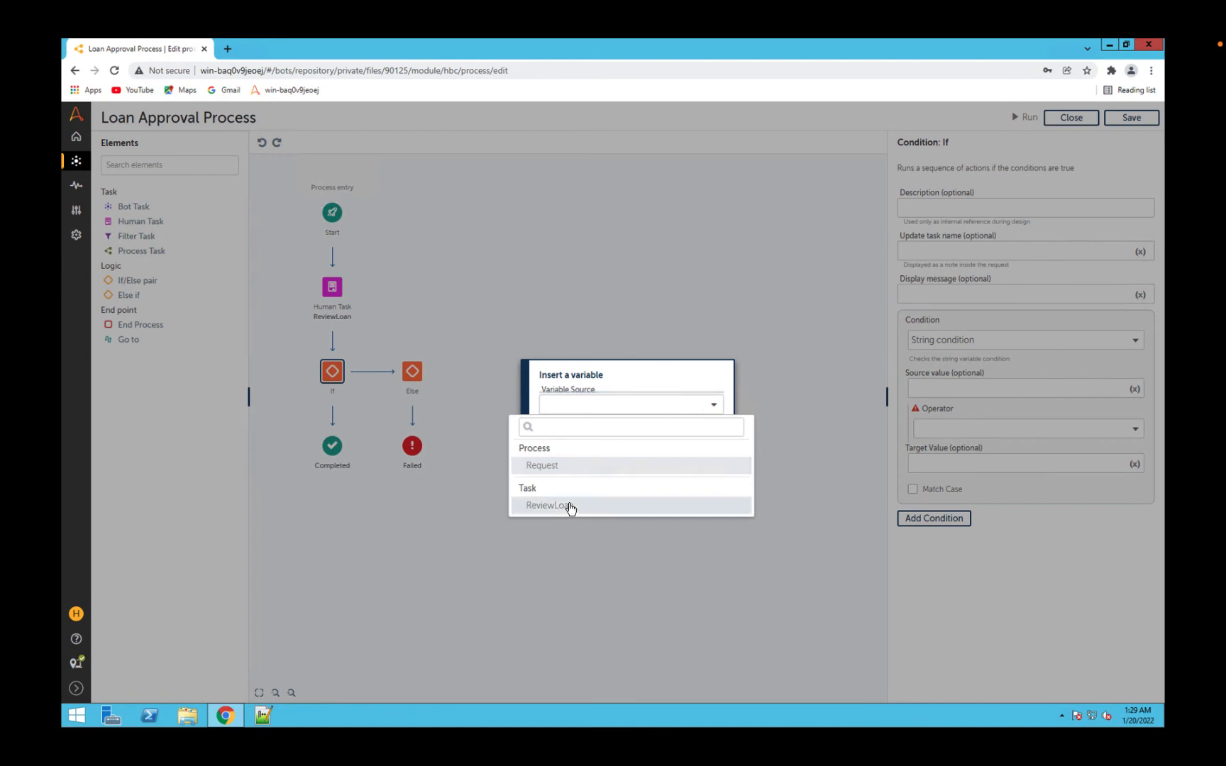
pyautogui.click(567, 505)
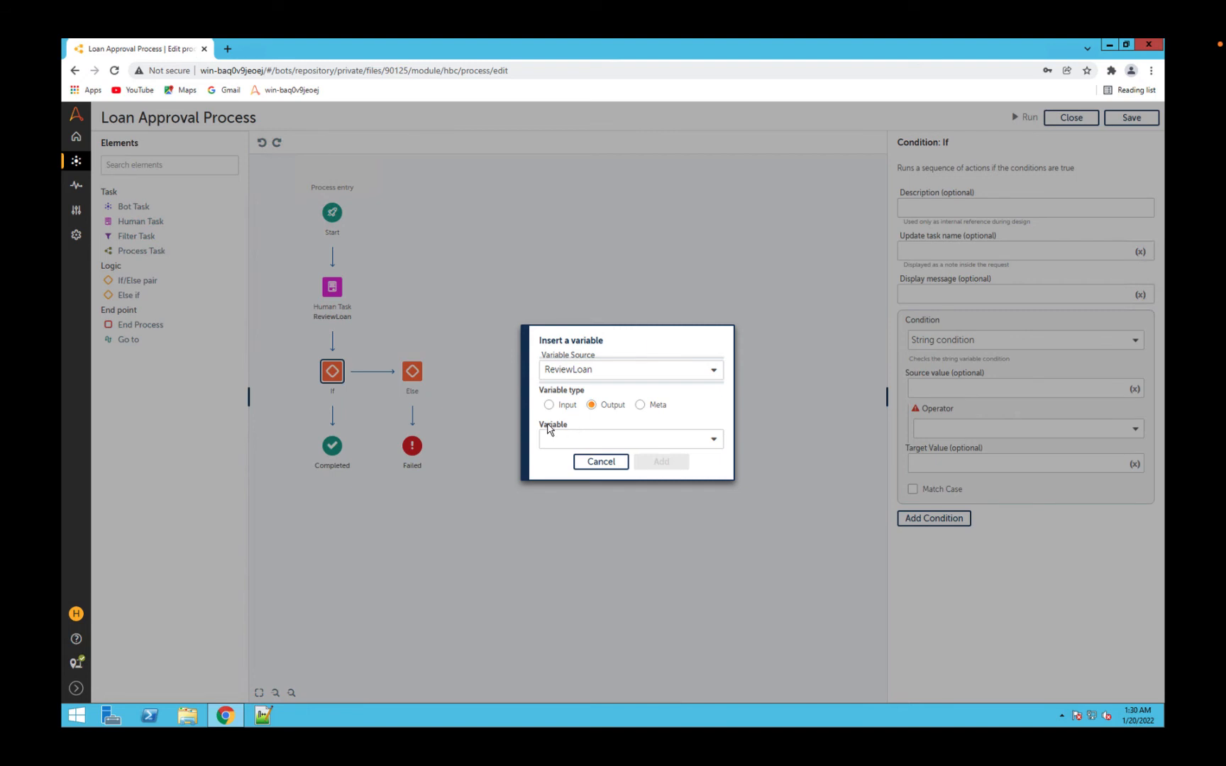
pyautogui.click(638, 405)
pyautogui.click(640, 441)
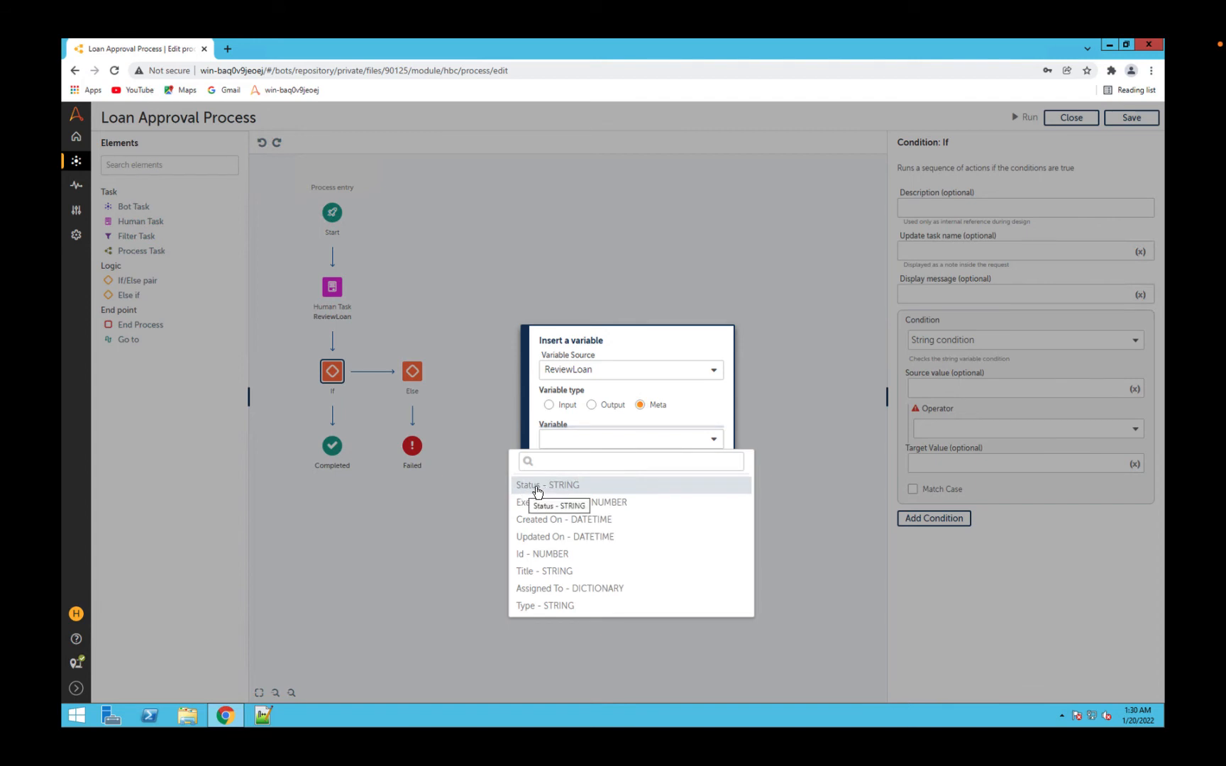
pyautogui.click(533, 489)
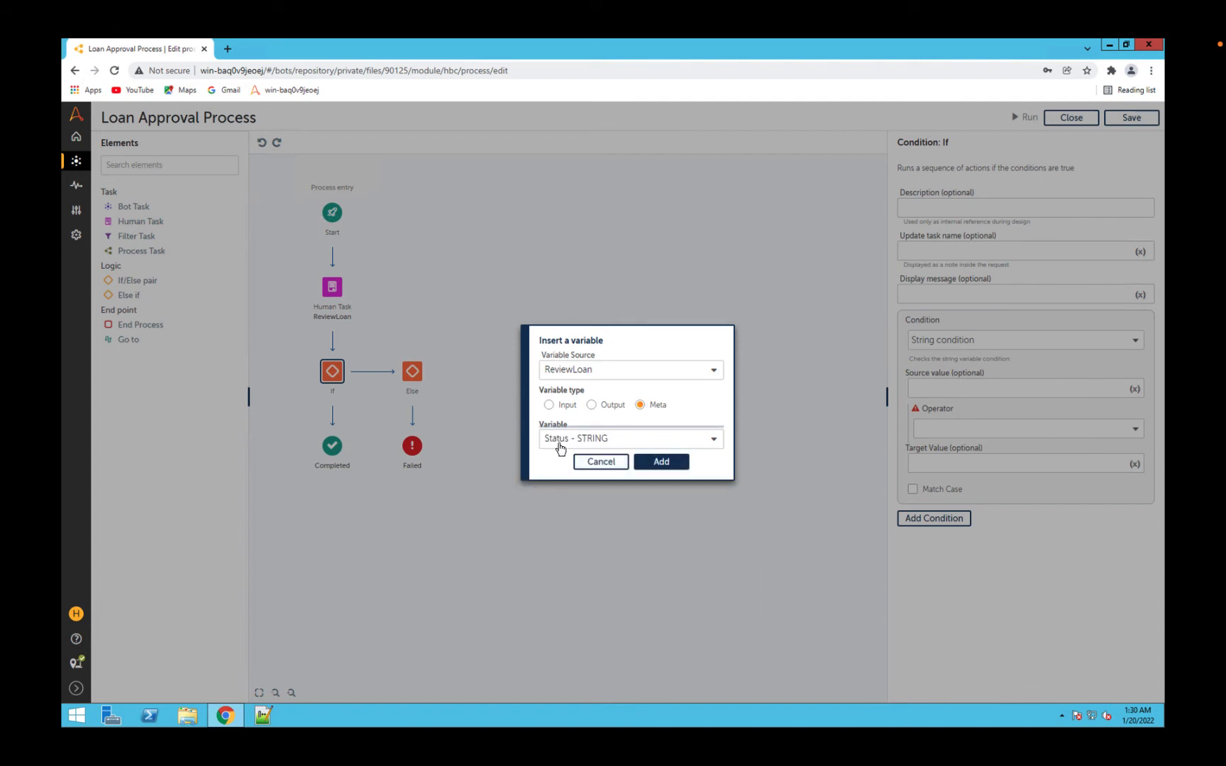
pyautogui.click(660, 462)
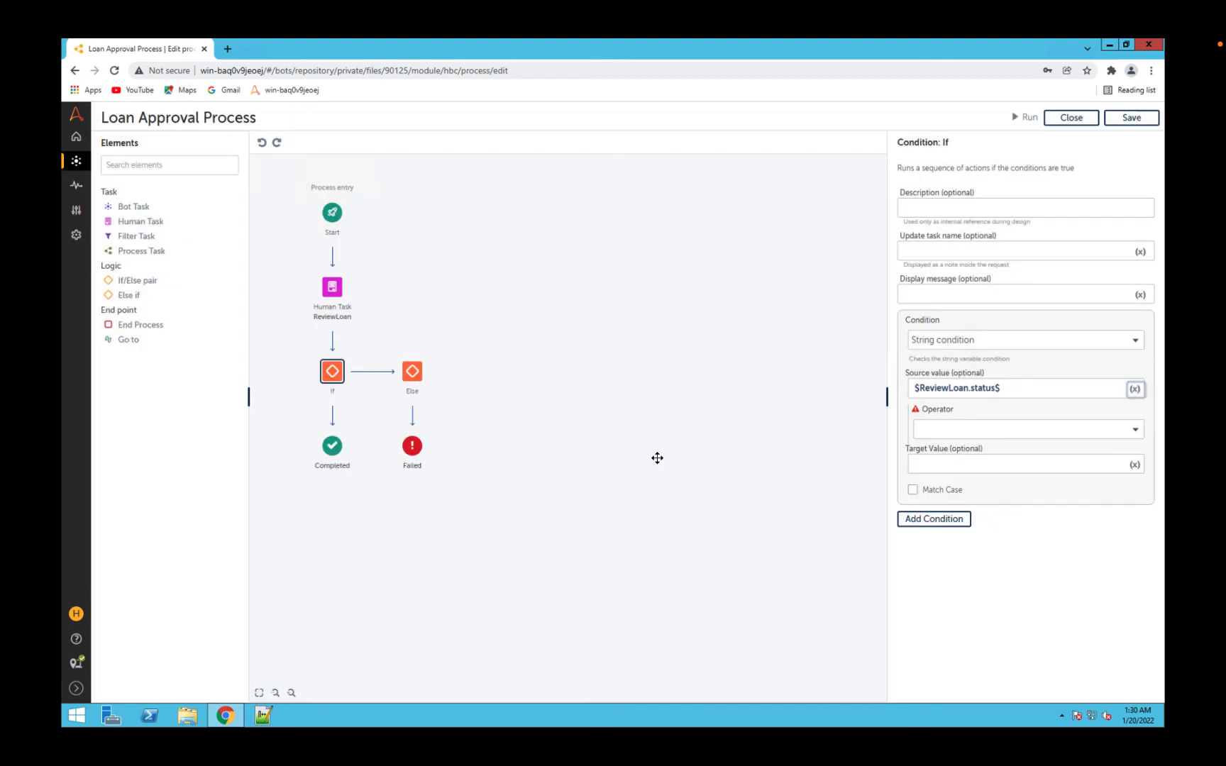
# Set the condition's operator to Equals to(=) and its target value to Approve, and save the process
pyautogui.click(950, 427)
pyautogui.click(949, 443)
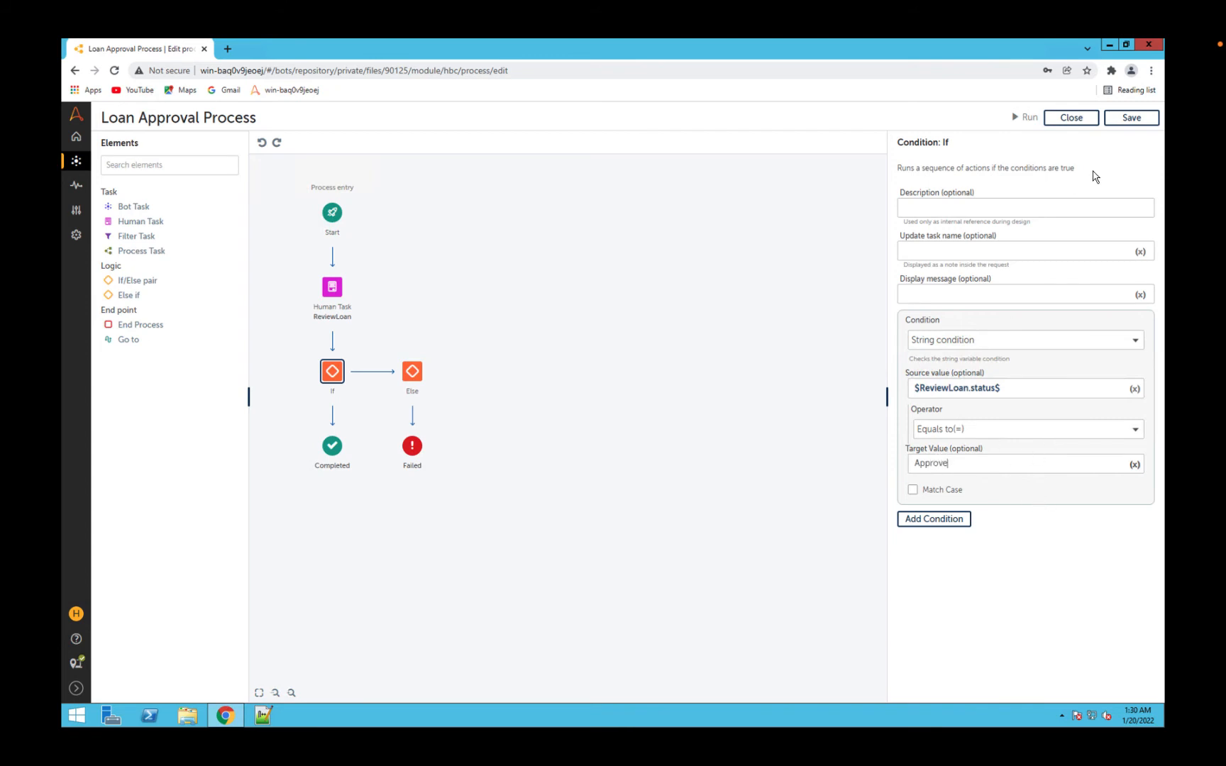
pyautogui.click(1146, 126)
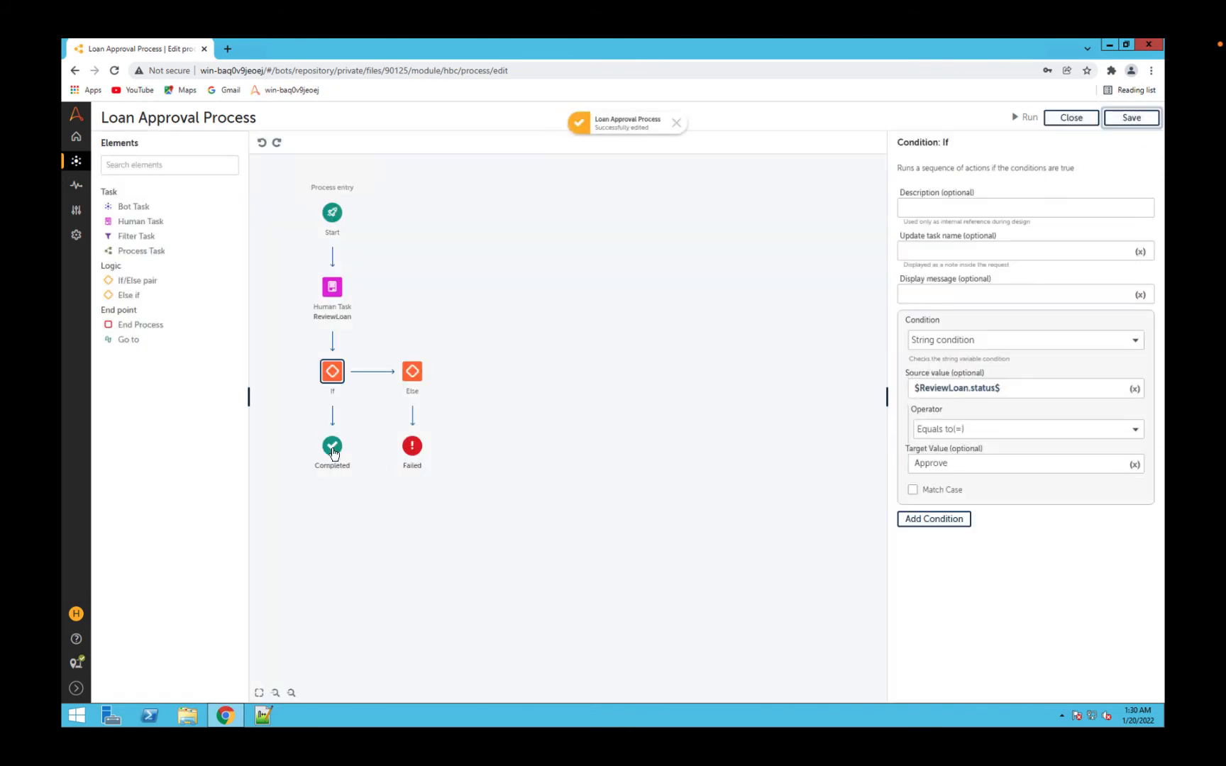
# Set the Else branch's end point status to Completed with the request title "Loan Rejected", and save the process
pyautogui.click(415, 376)
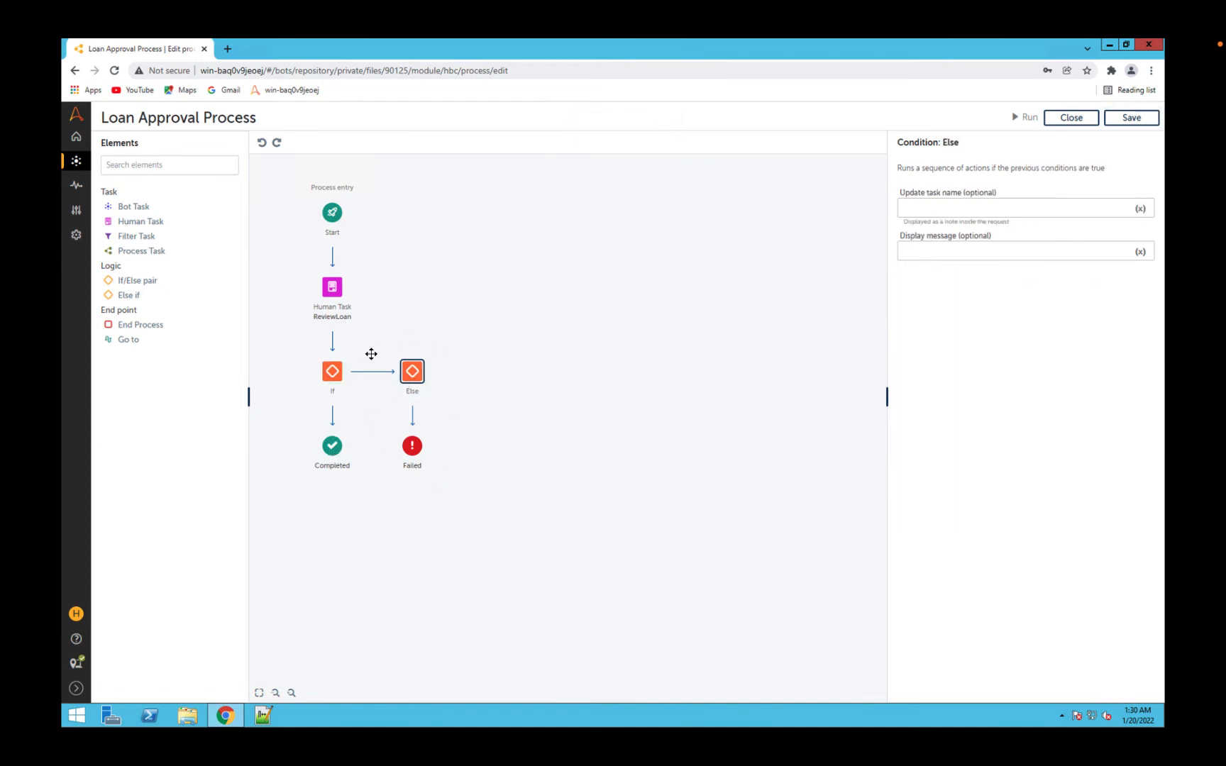
pyautogui.click(402, 454)
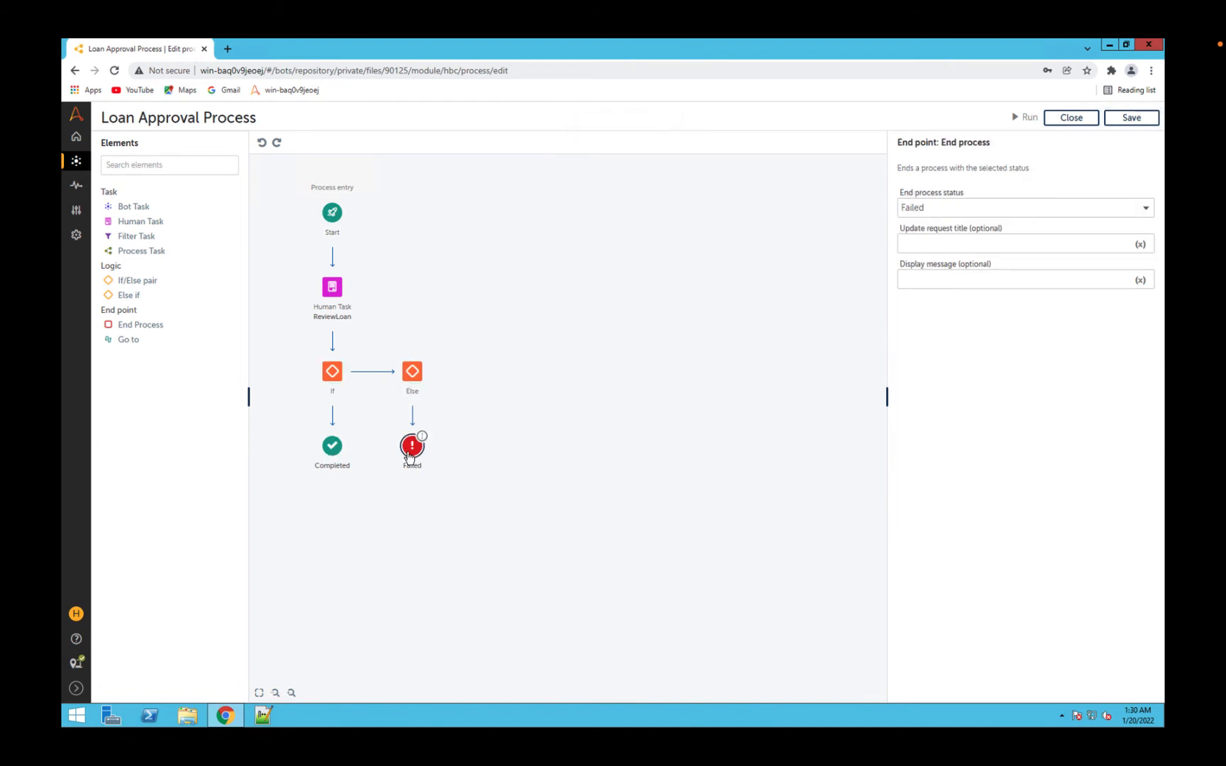
pyautogui.click(953, 210)
pyautogui.click(944, 222)
pyautogui.click(1132, 119)
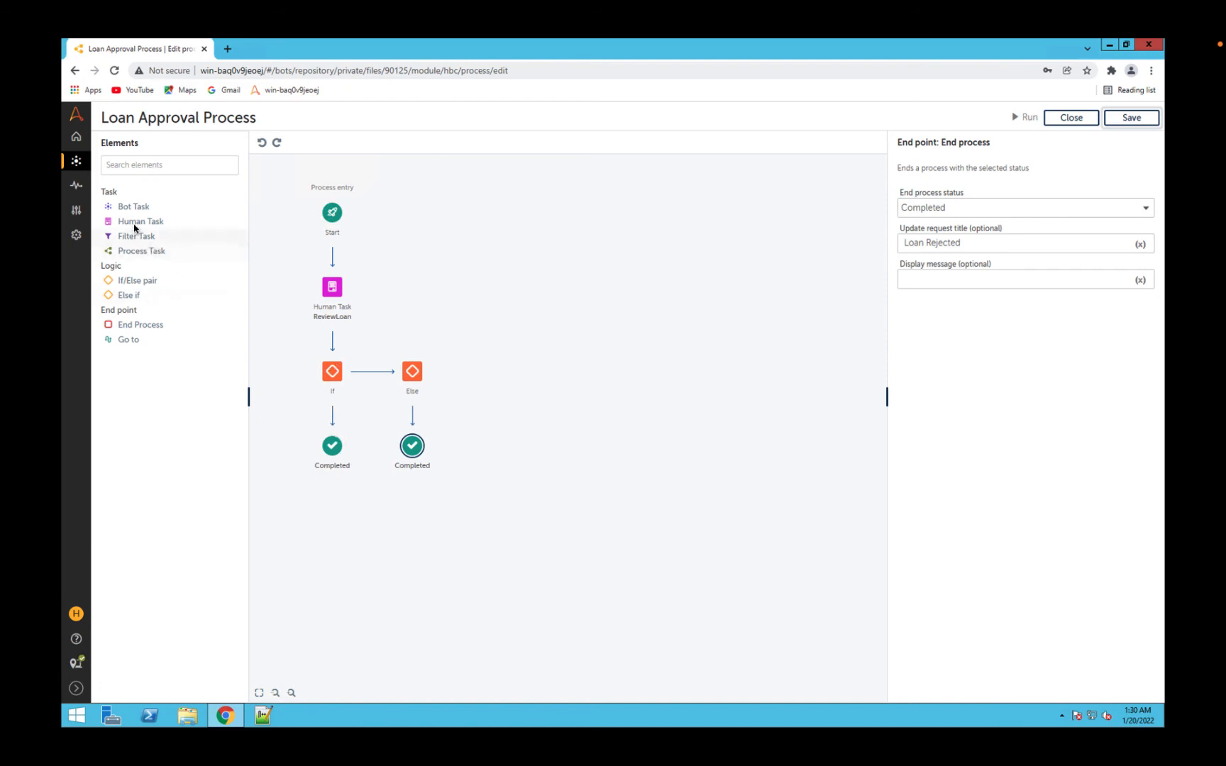
# Add a Bot Task under both the If and the Else branch, and save and close the process
pyautogui.moveTo(131, 206); pyautogui.dragTo(331, 420)
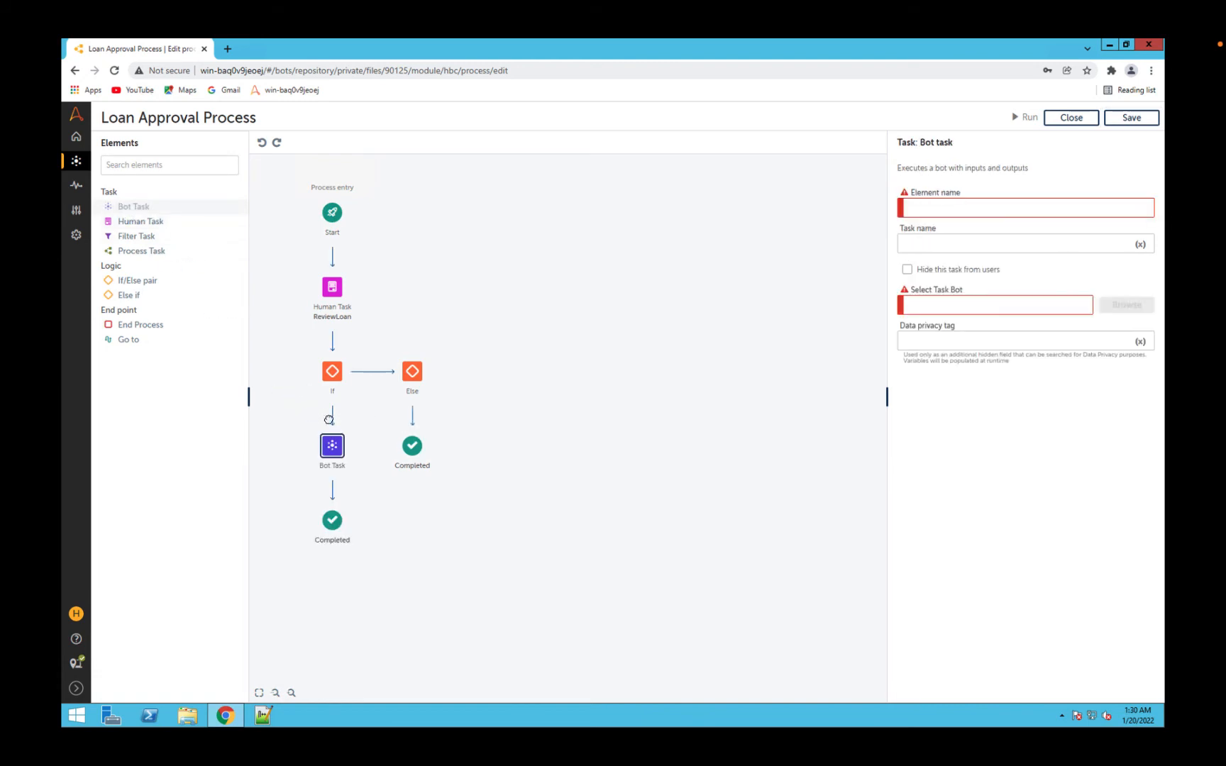
pyautogui.click(408, 376)
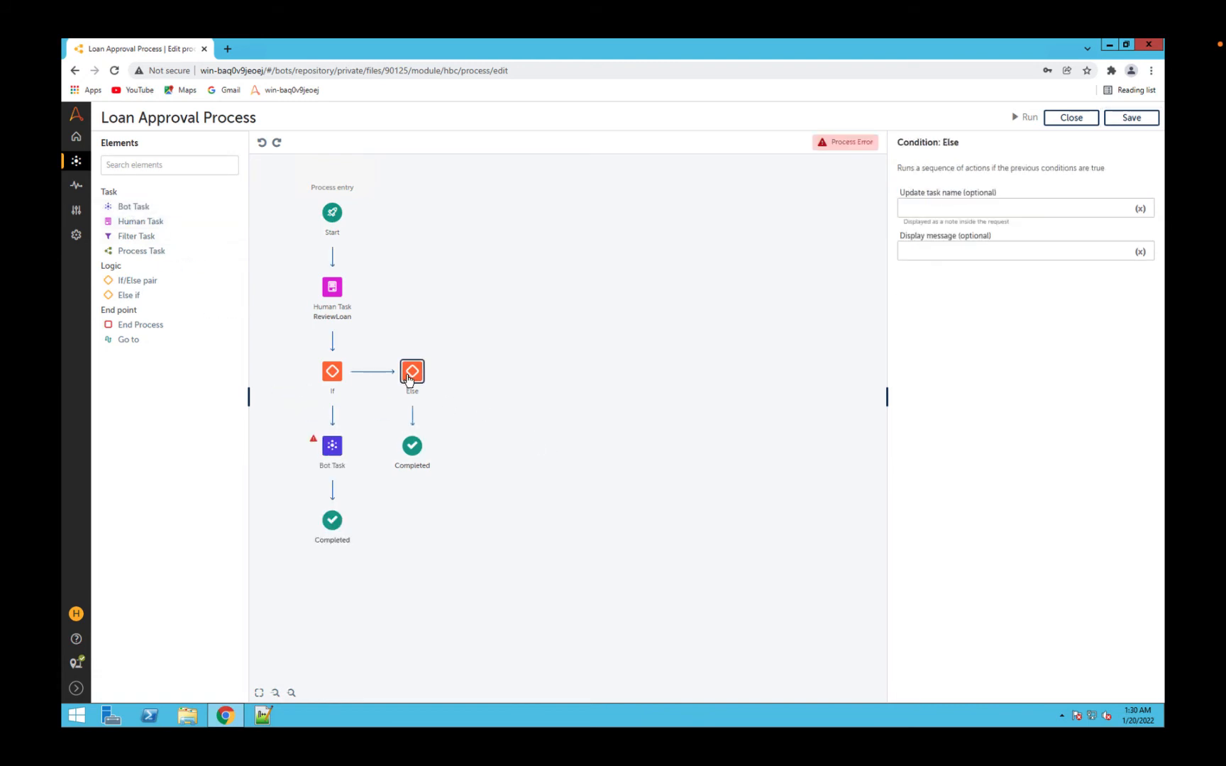
pyautogui.moveTo(138, 206); pyautogui.dragTo(414, 419)
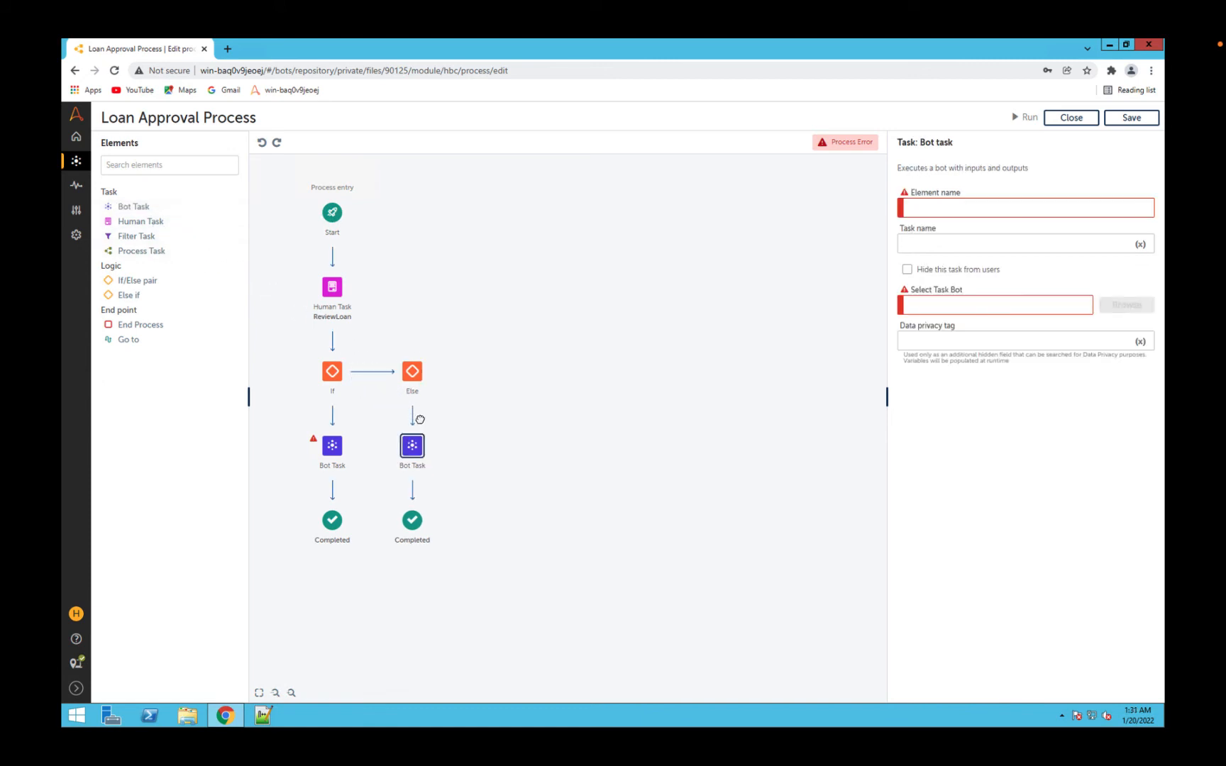
pyautogui.click(342, 435)
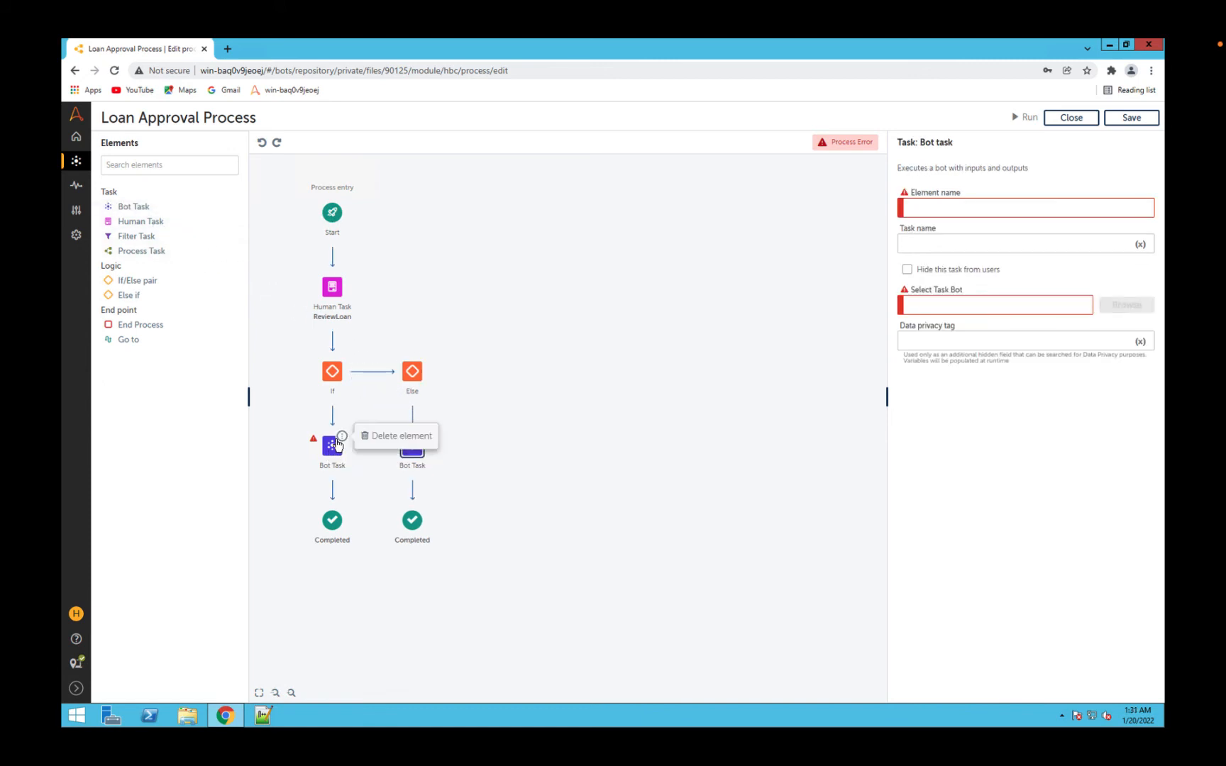
pyautogui.click(1150, 119)
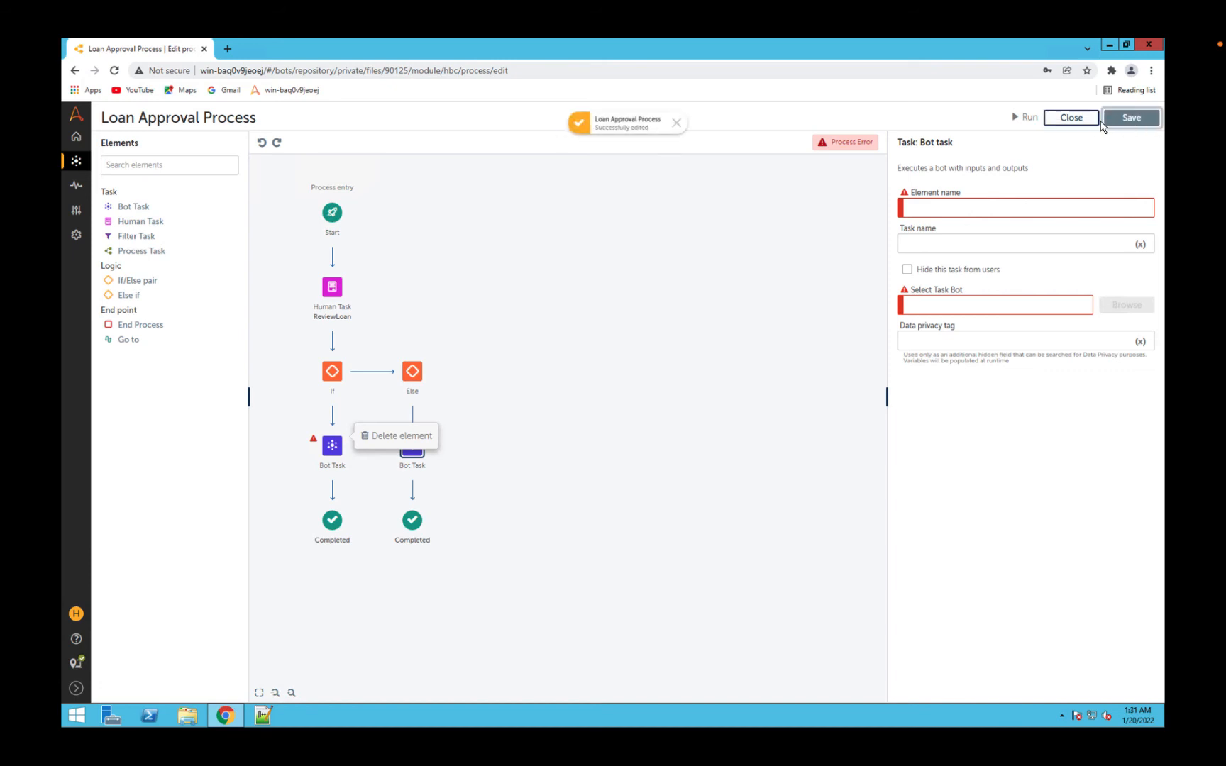
pyautogui.click(1072, 118)
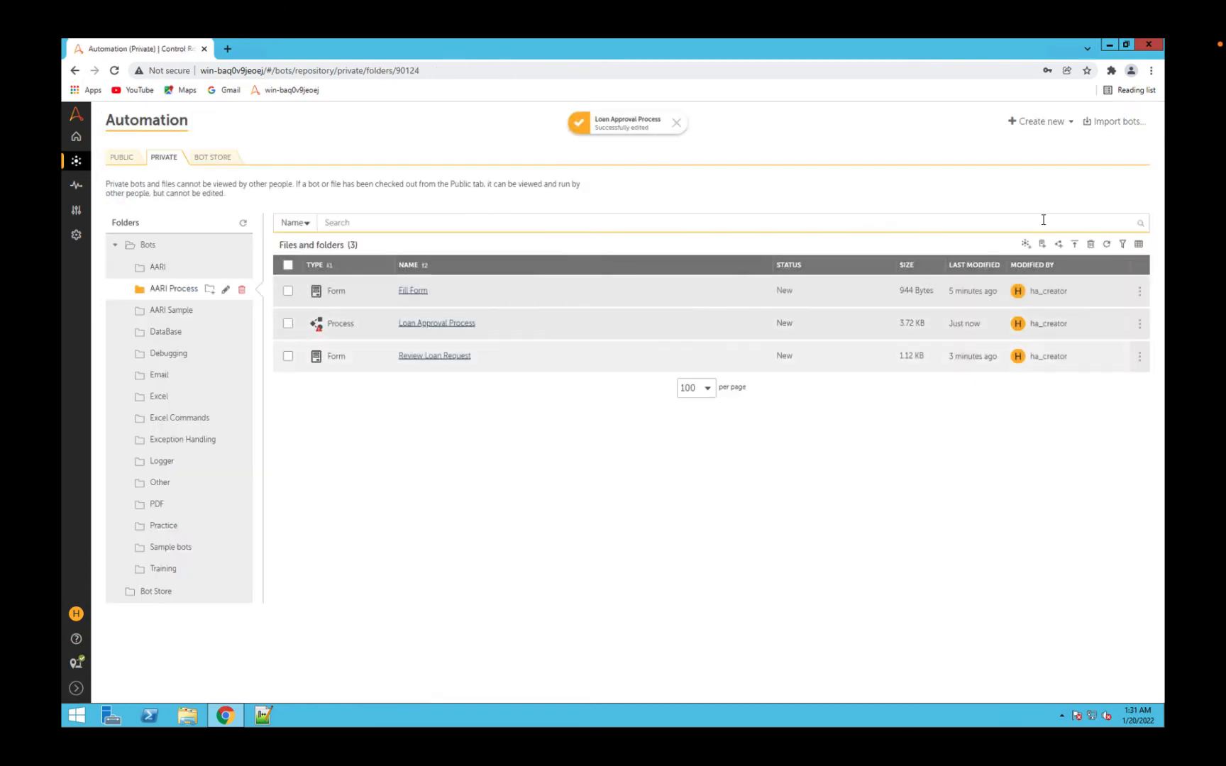
# Create a task bot named Process Loan in the AARI Process folder and open it for editing
pyautogui.click(1026, 244)
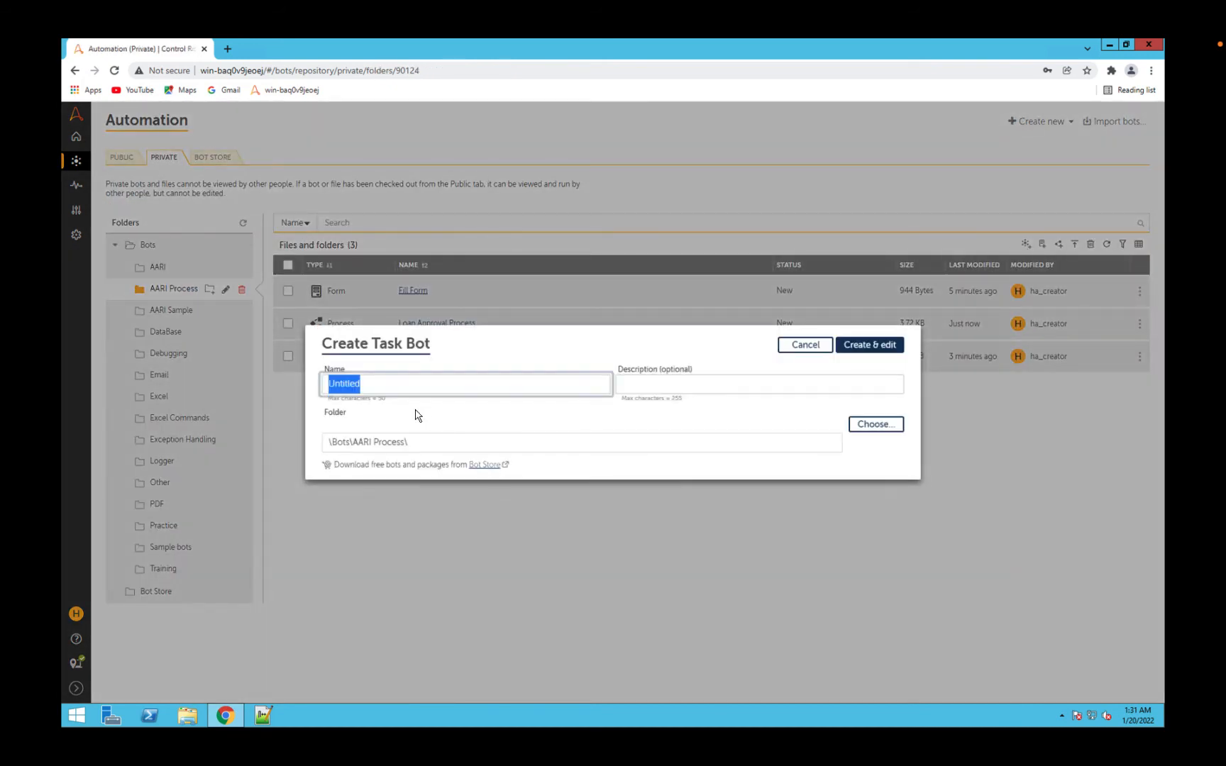
pyautogui.click(401, 381)
pyautogui.moveTo(407, 380); pyautogui.dragTo(277, 384)
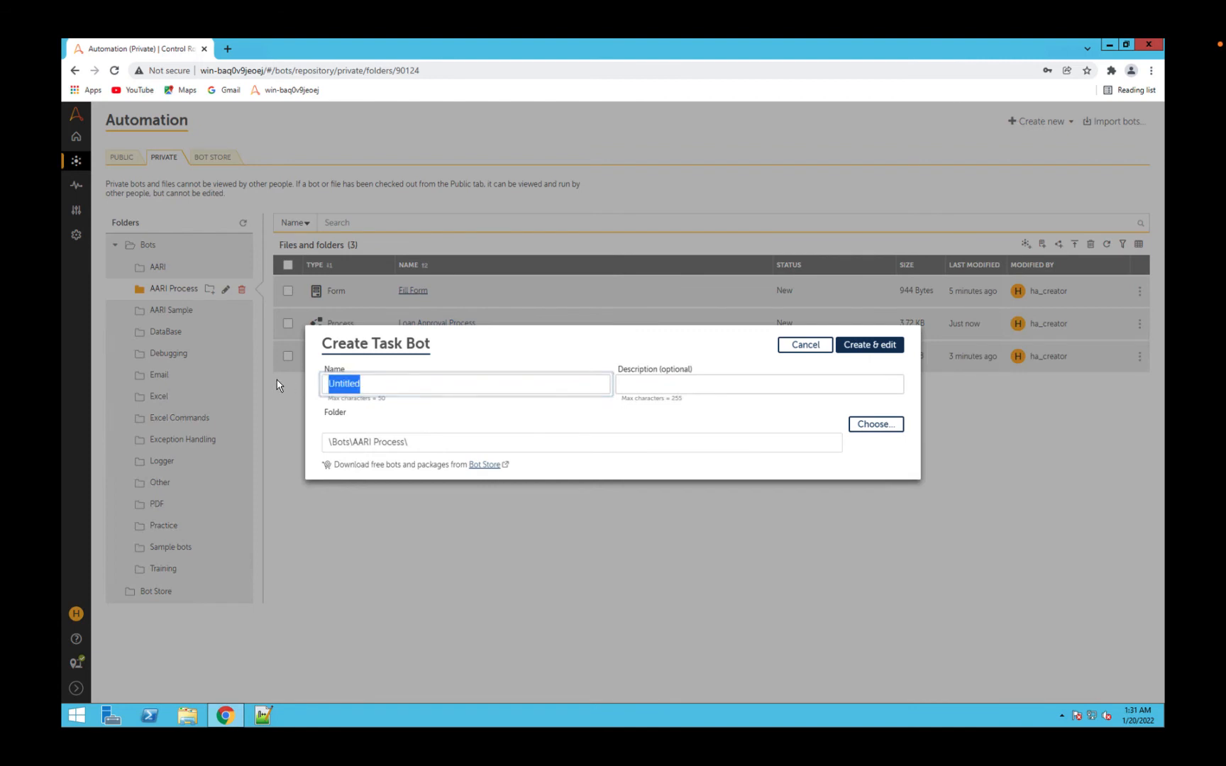
pyautogui.write('Proc')
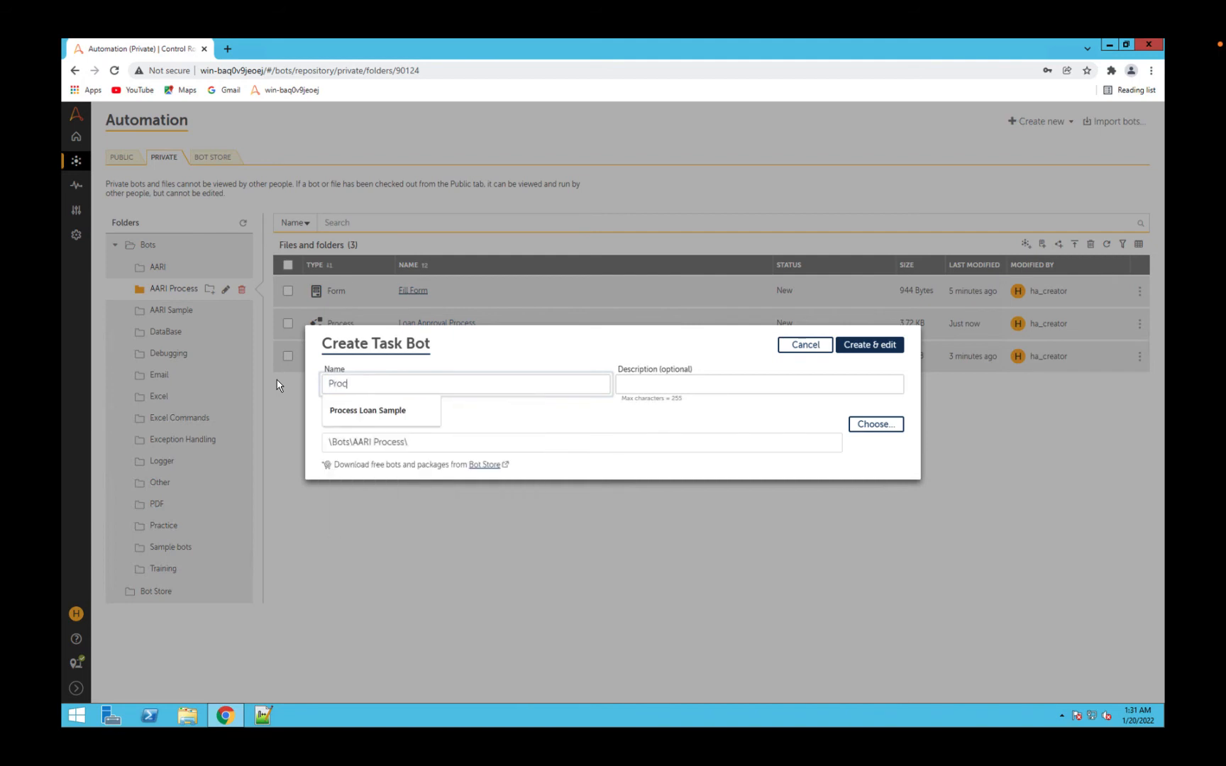
pyautogui.write('ess Loab')
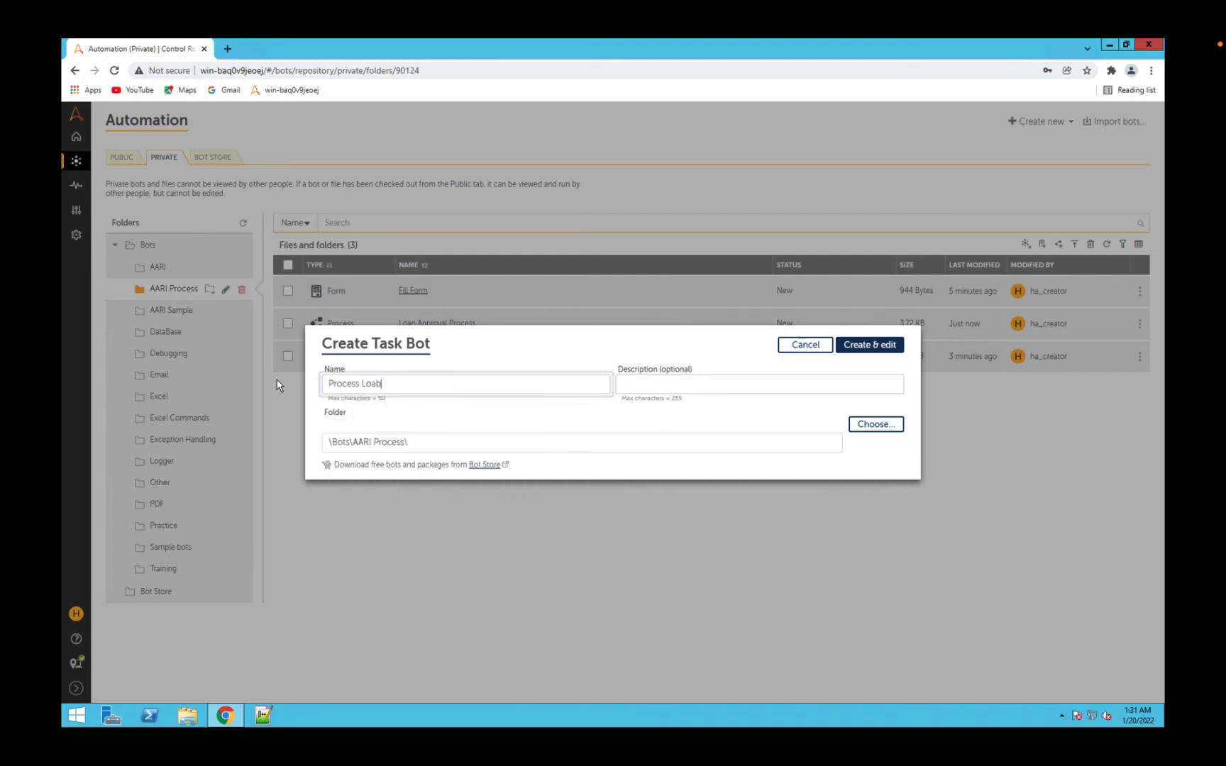
pyautogui.press('BackSpace')
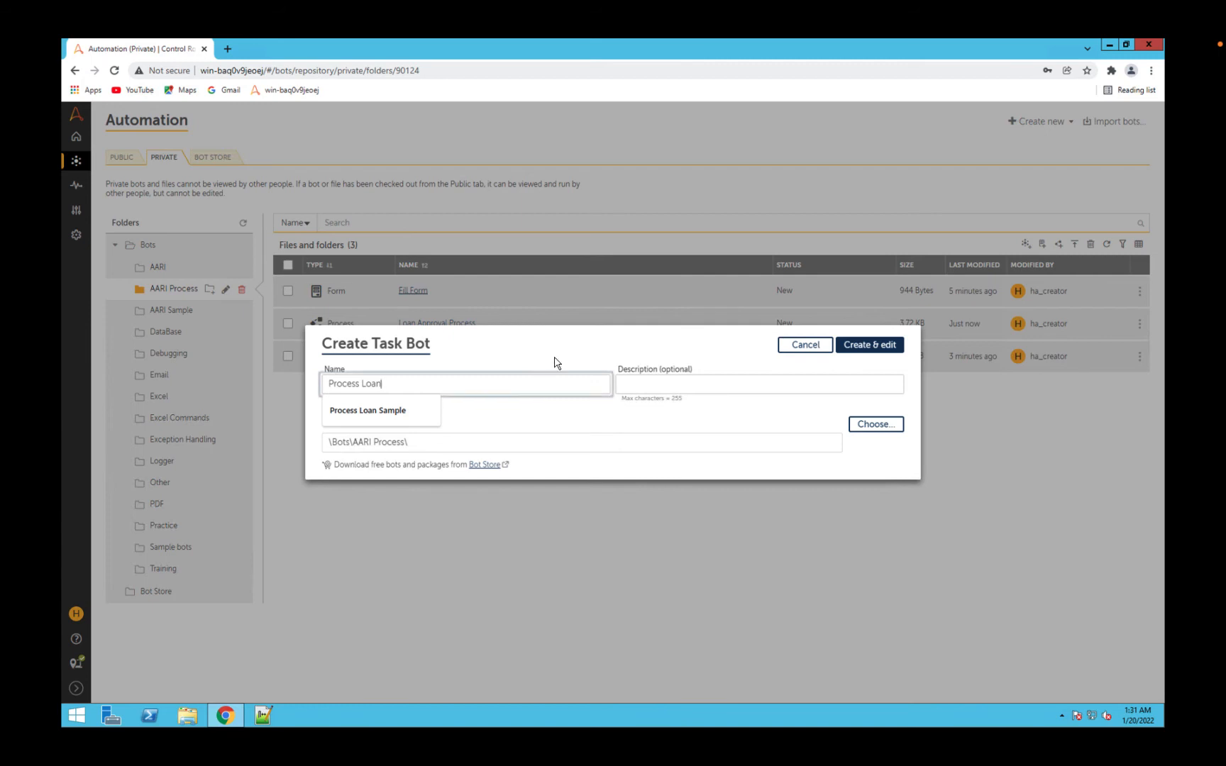
pyautogui.click(877, 347)
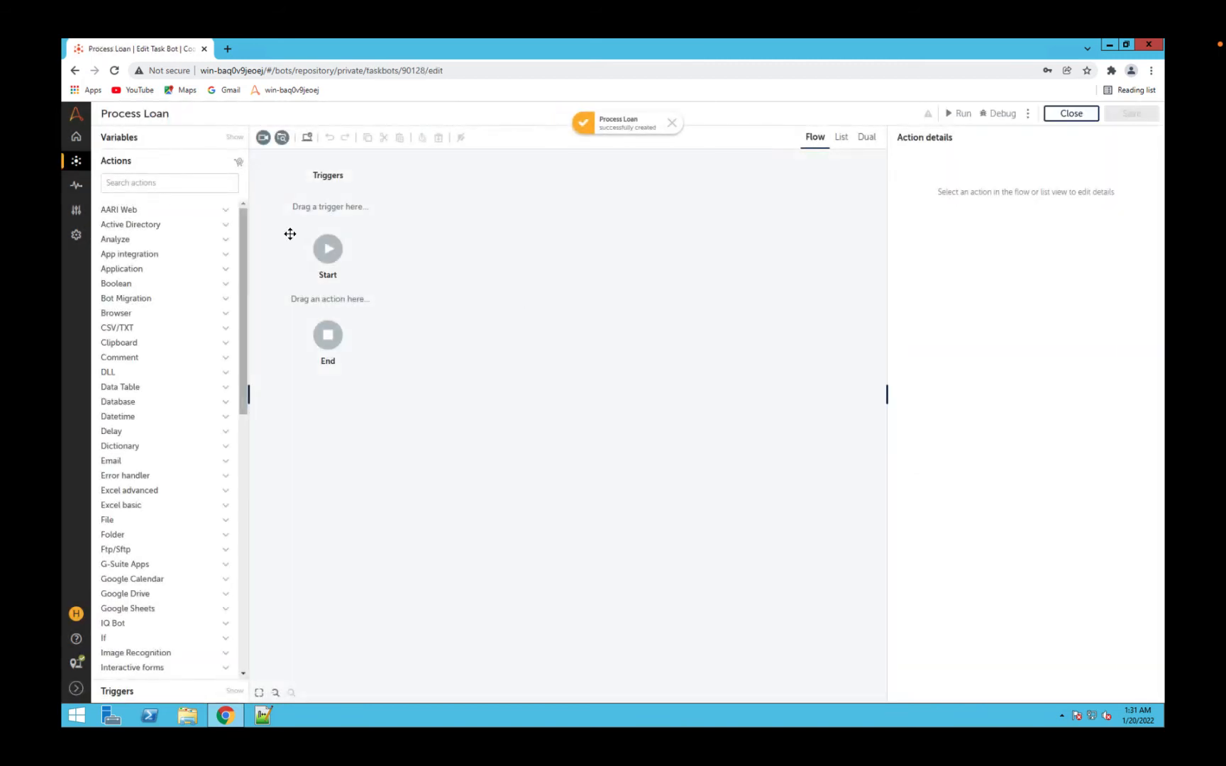
# Add a Message box action to the bot with the window title "Loan Processing After Aproval", and save the bot
pyautogui.click(167, 182)
pyautogui.write('Message')
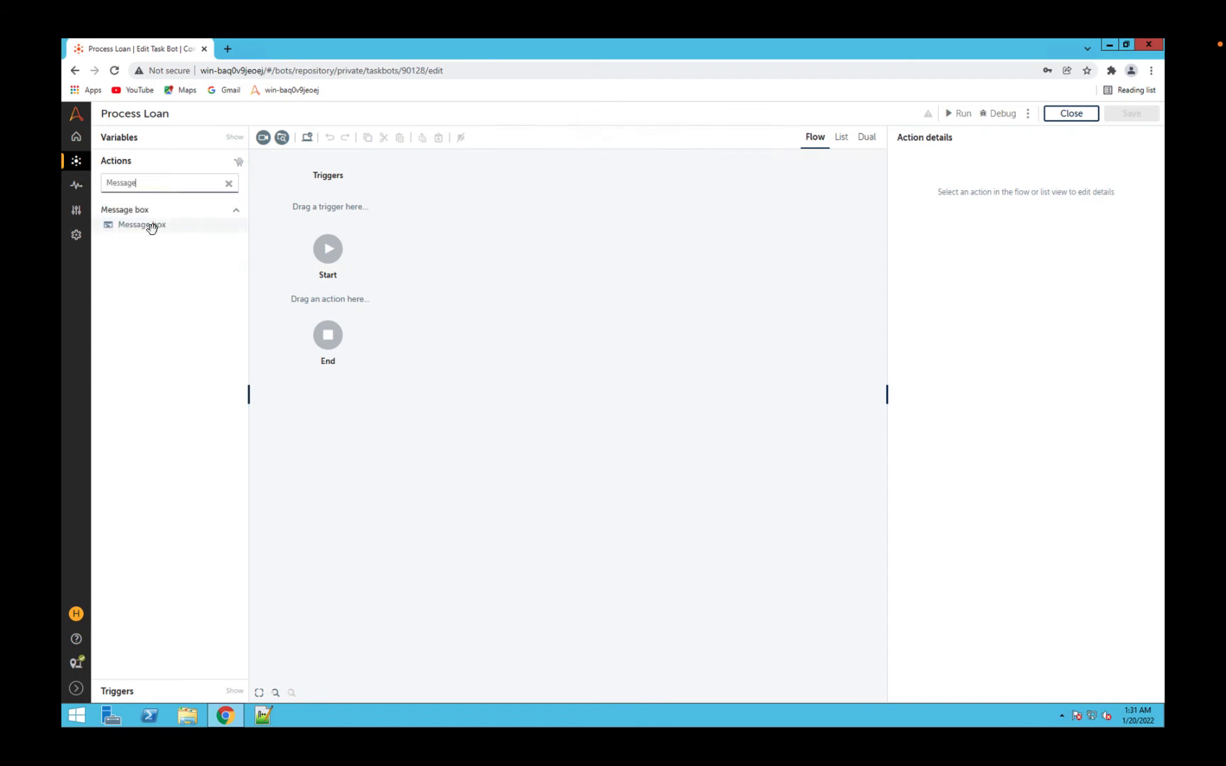
pyautogui.moveTo(150, 224); pyautogui.dragTo(357, 306)
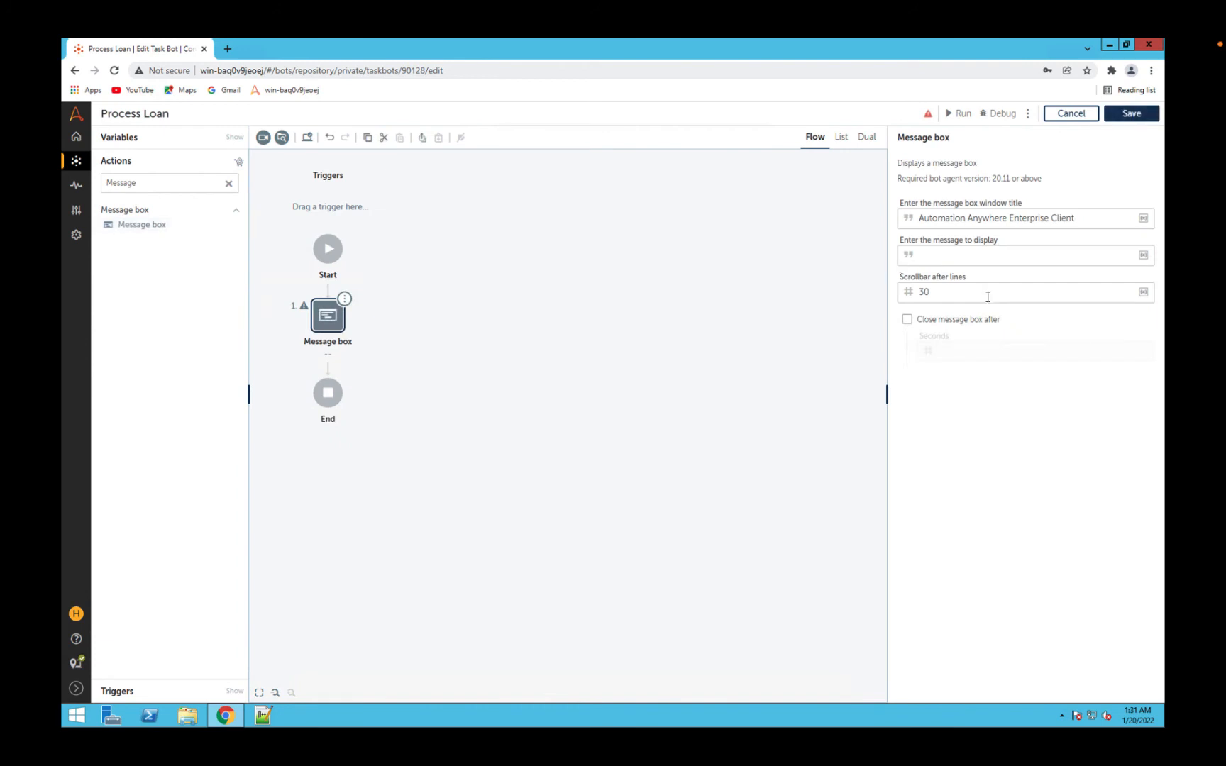
pyautogui.moveTo(1084, 218); pyautogui.dragTo(786, 214)
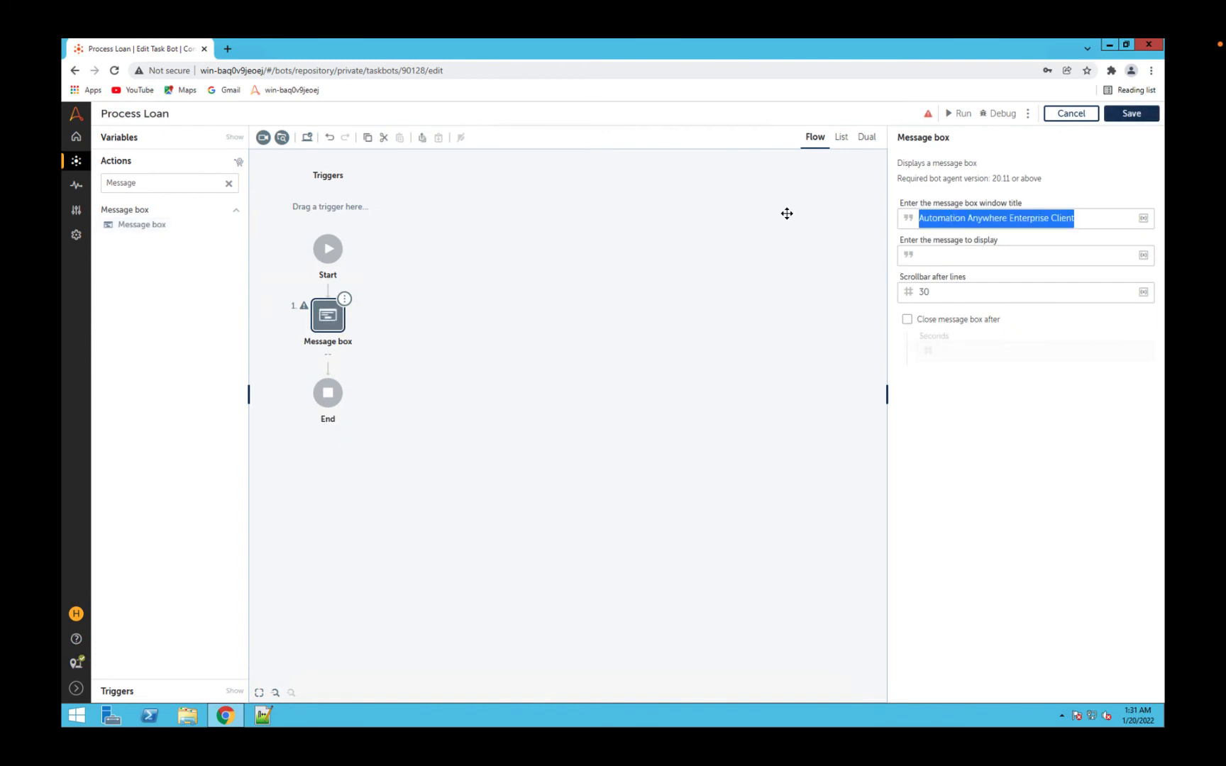
pyautogui.write('Loan Processing After A')
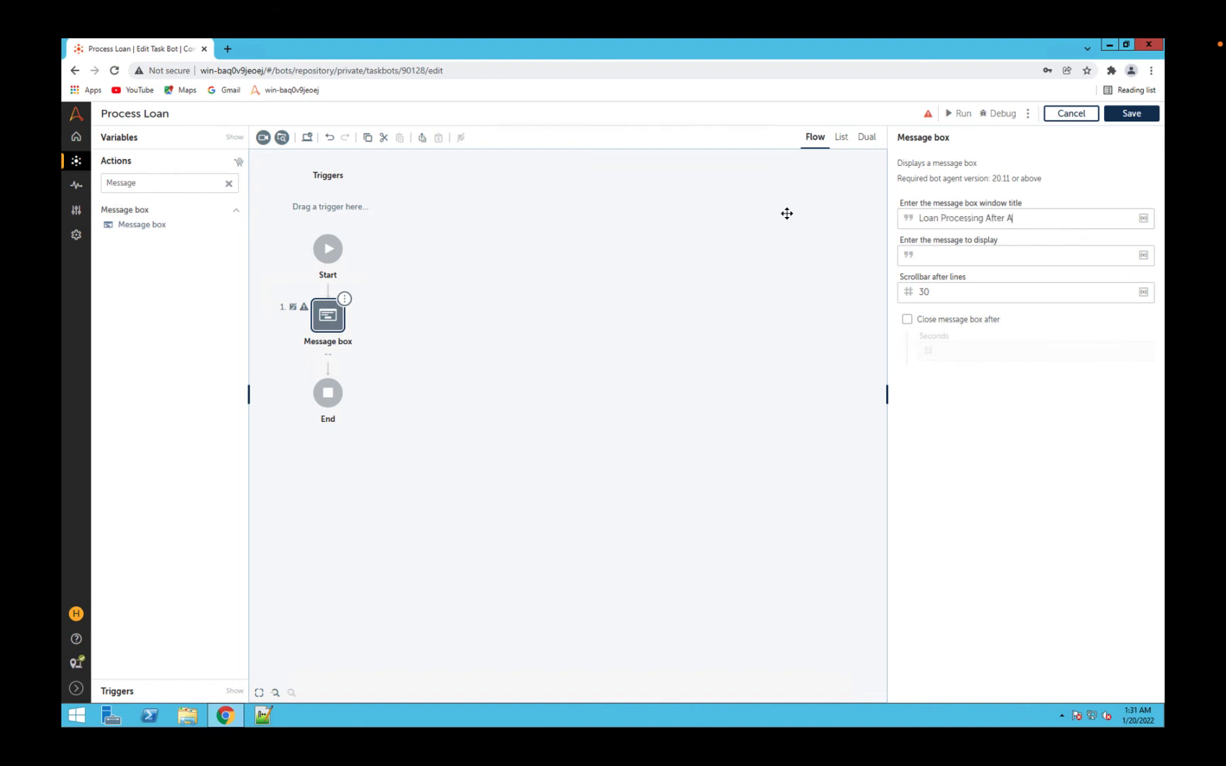
pyautogui.write('proval')
pyautogui.click(1129, 114)
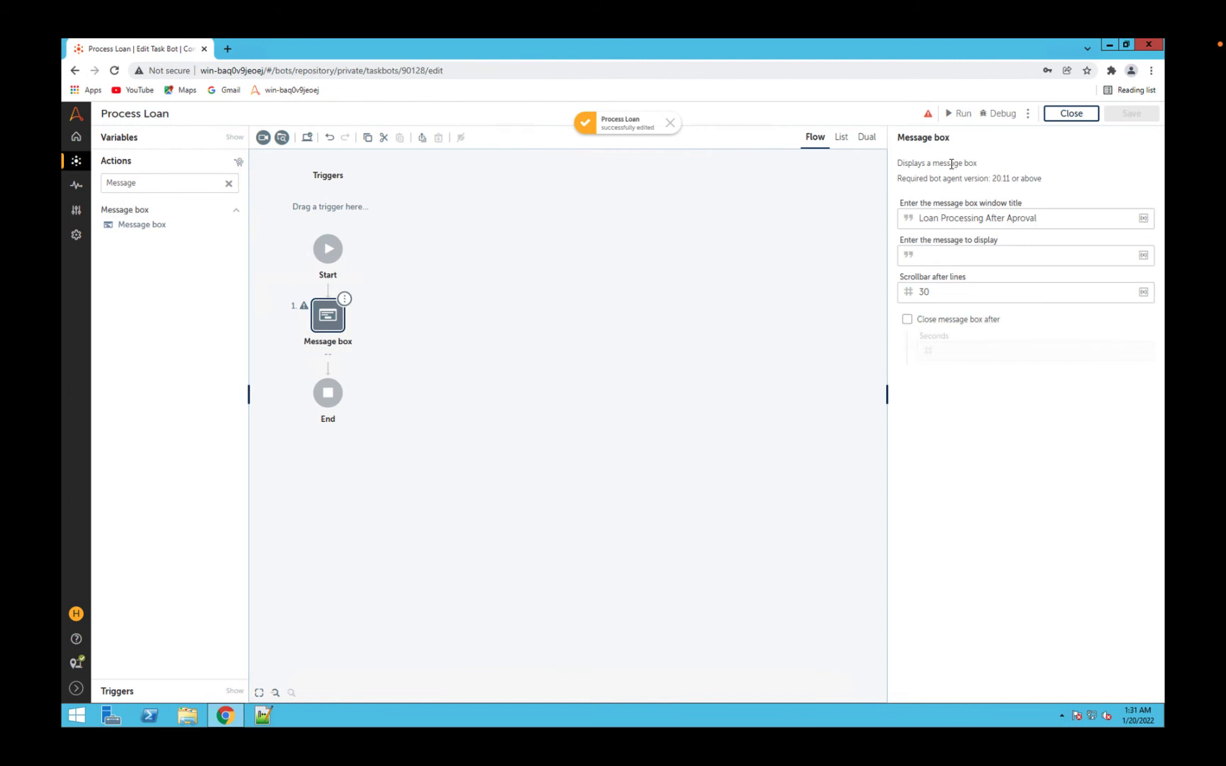
# Move the title text "Loan Processing After Aproval" into the displayed message, set the window title to AA, and save and close the bot
pyautogui.click(927, 114)
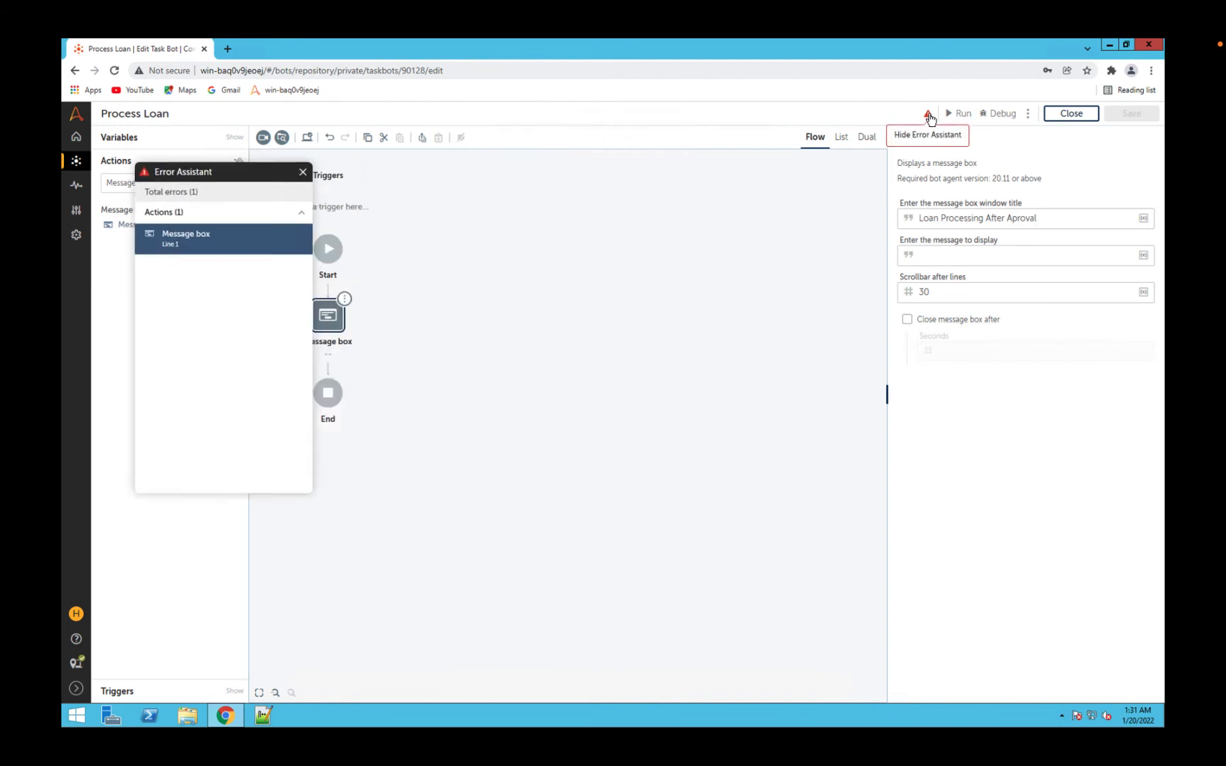
pyautogui.click(275, 175)
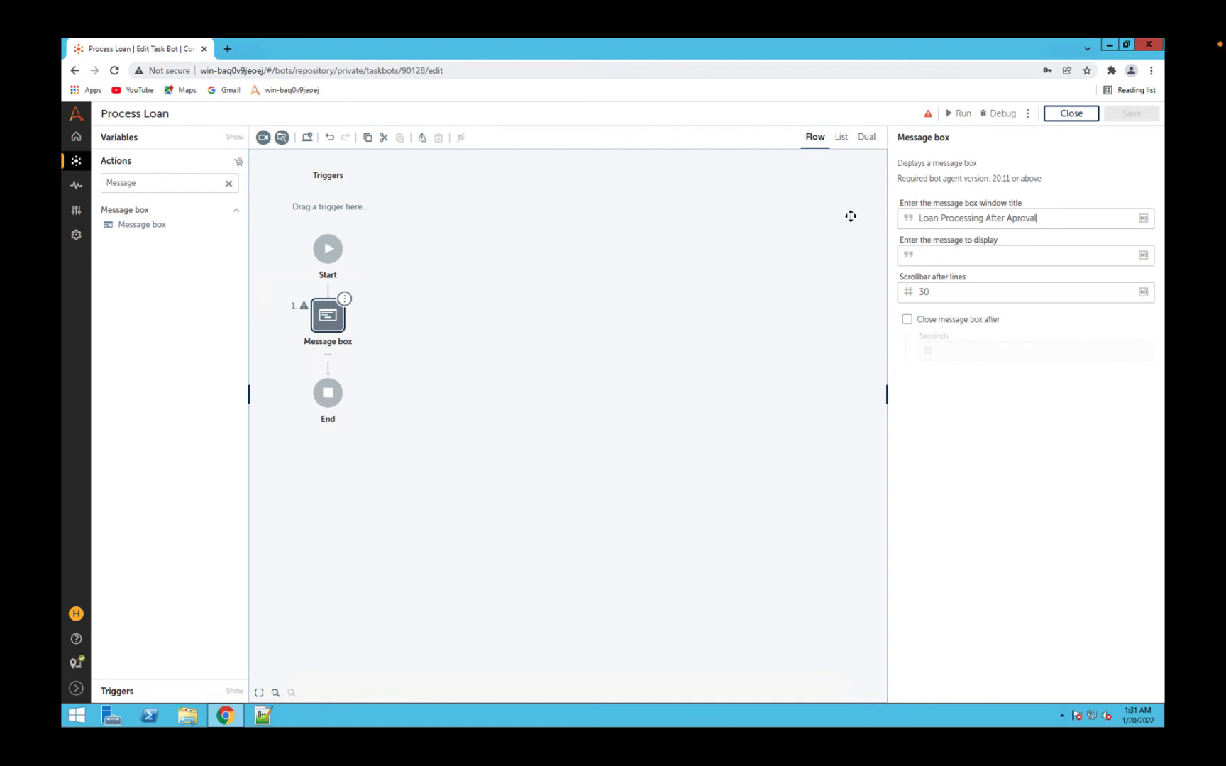
pyautogui.hotkey('ctrl', 'a')
pyautogui.hotkey('ctrl', 'c')
pyautogui.press('BackSpace')
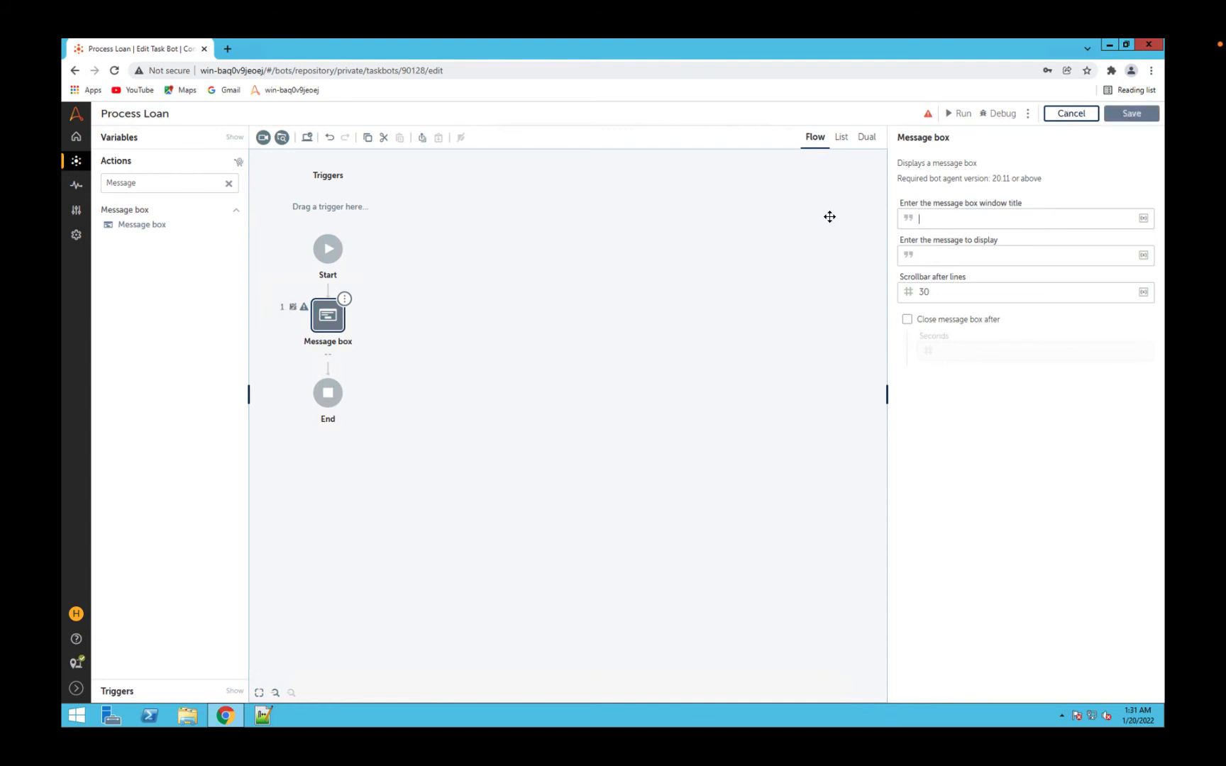
pyautogui.click(961, 256)
pyautogui.hotkey('ctrl', 'v')
pyautogui.click(969, 218)
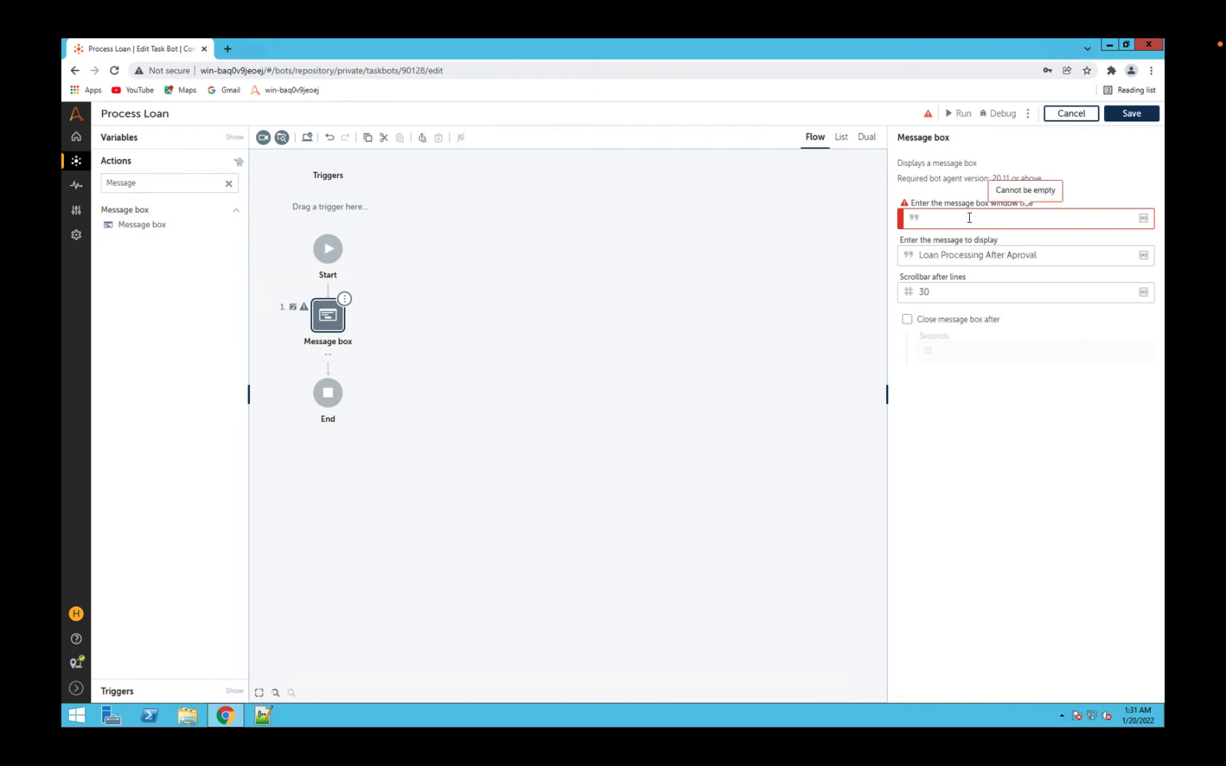
pyautogui.write('AA')
pyautogui.click(1128, 116)
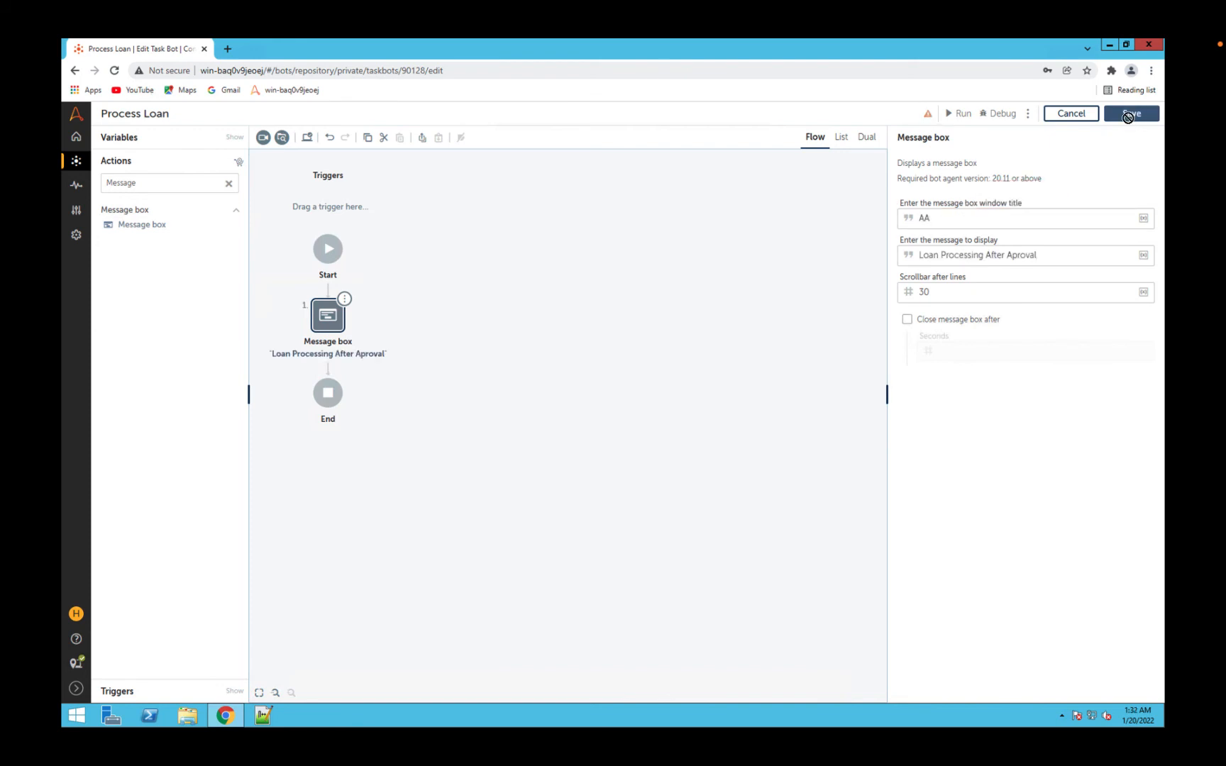
pyautogui.click(1071, 114)
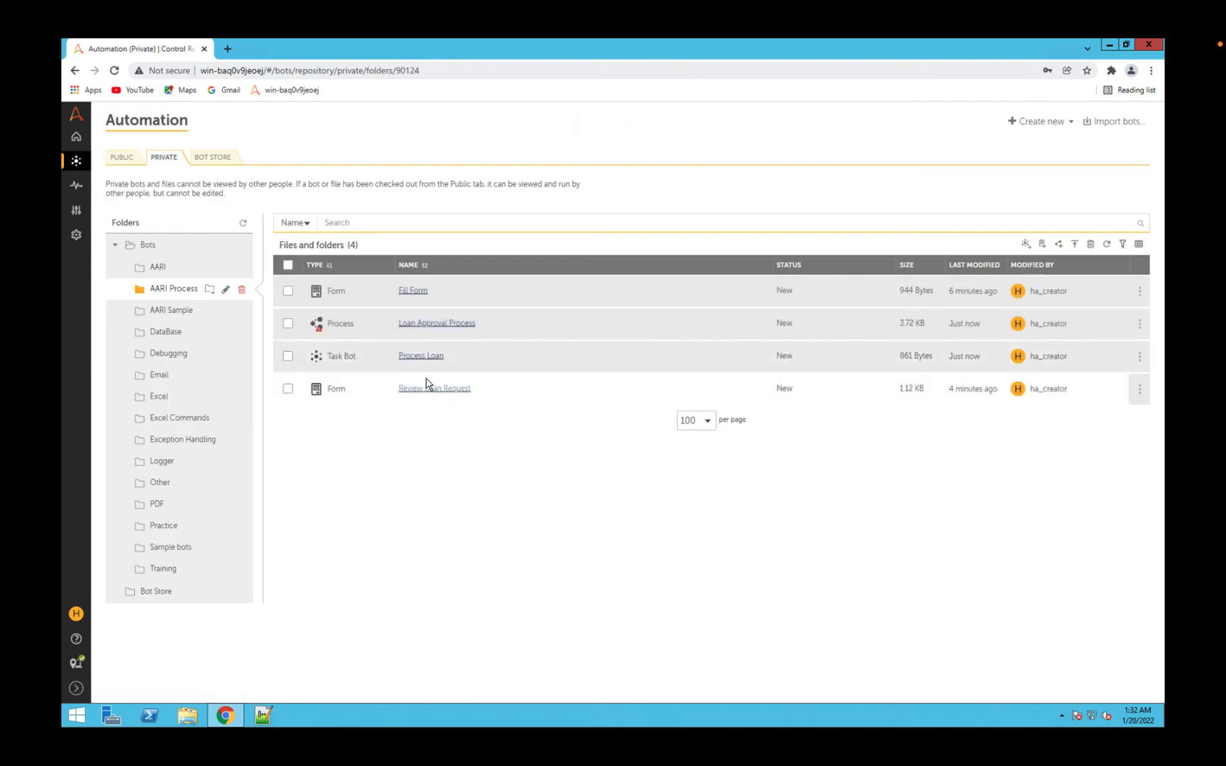
# Reopen Loan Approval Process and give the If branch's Bot Task the task name Process Loan and the element name ProcessLoan
pyautogui.click(437, 324)
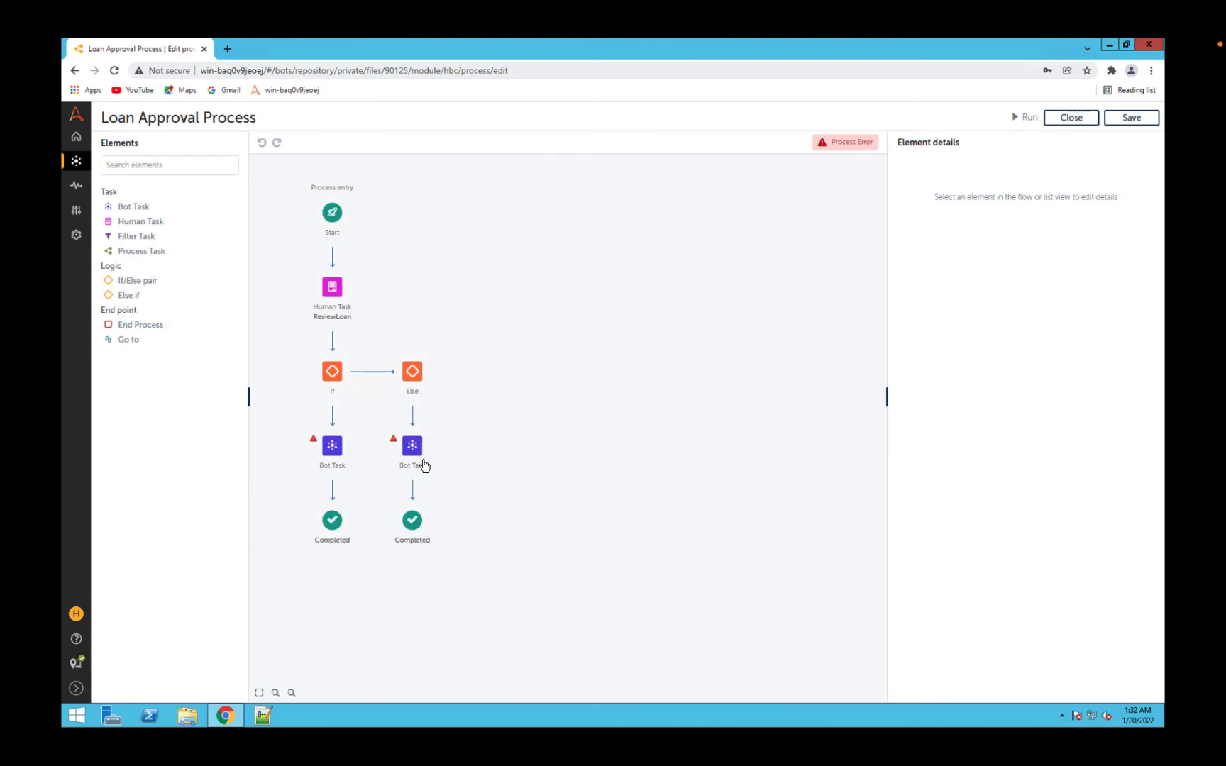
pyautogui.click(416, 453)
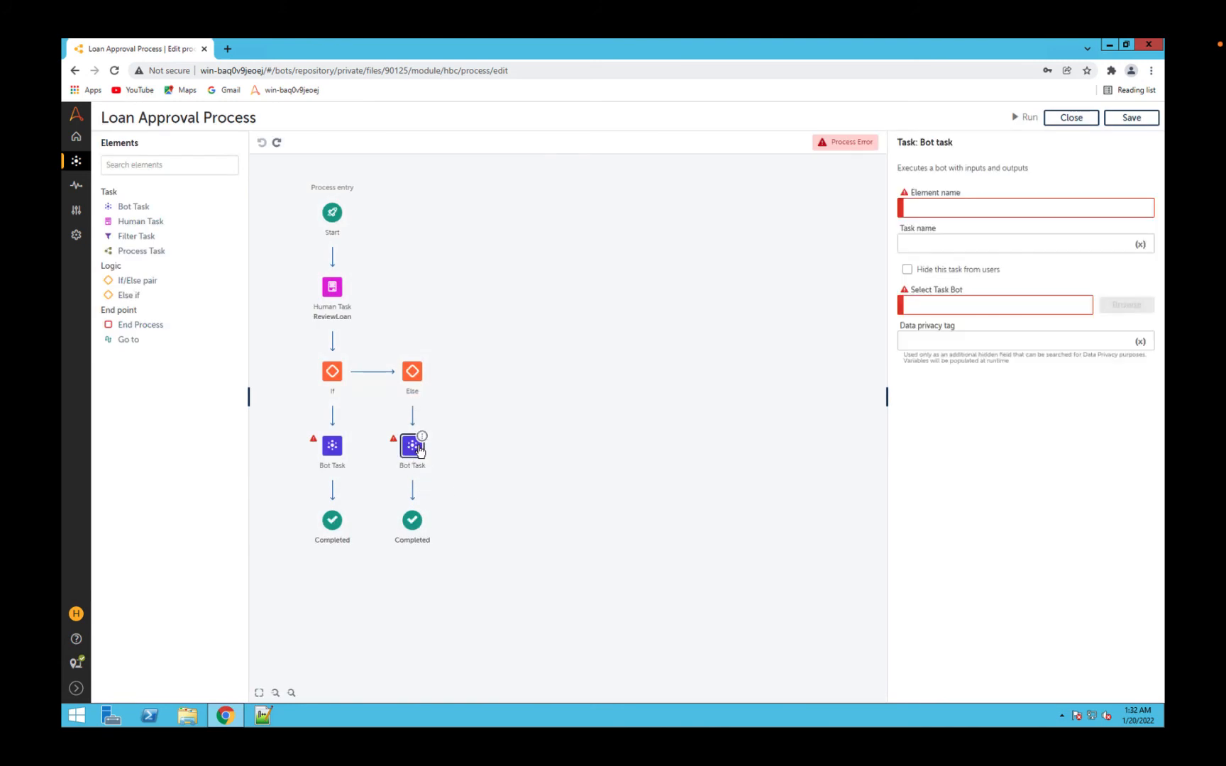
pyautogui.click(328, 453)
pyautogui.write('rocess Loan')
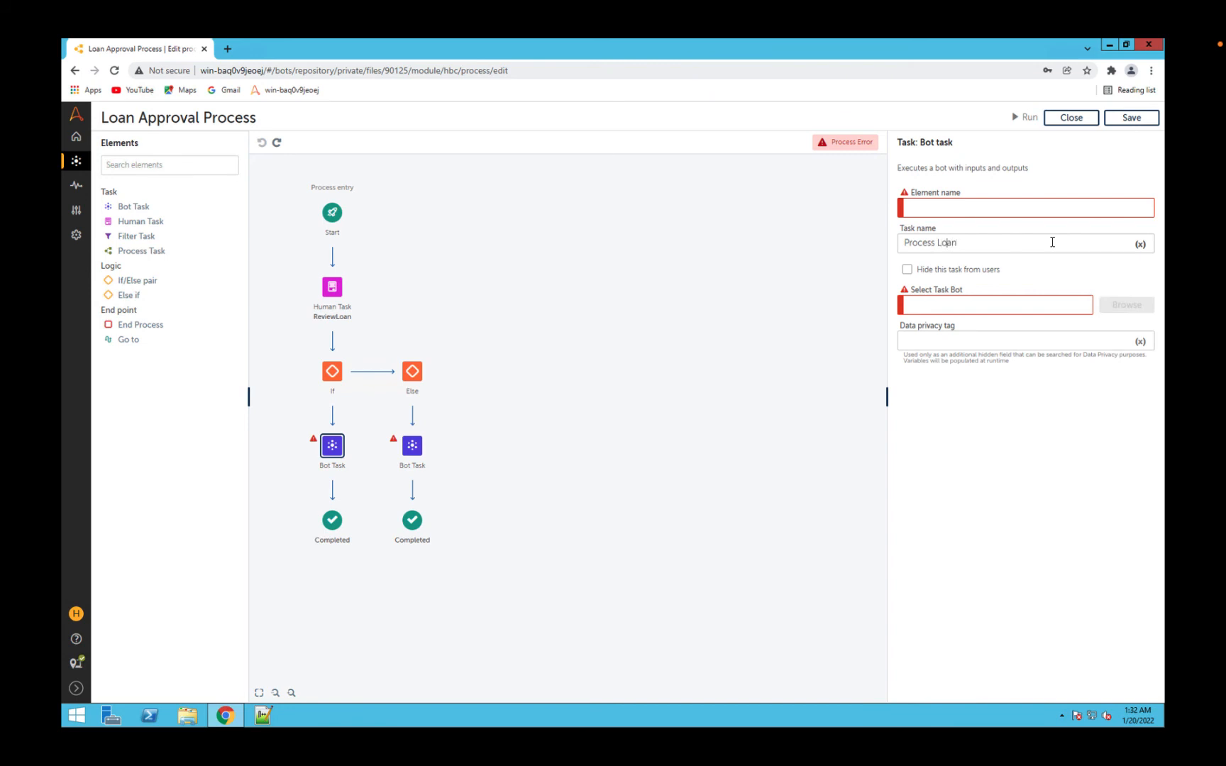
pyautogui.click(1024, 207)
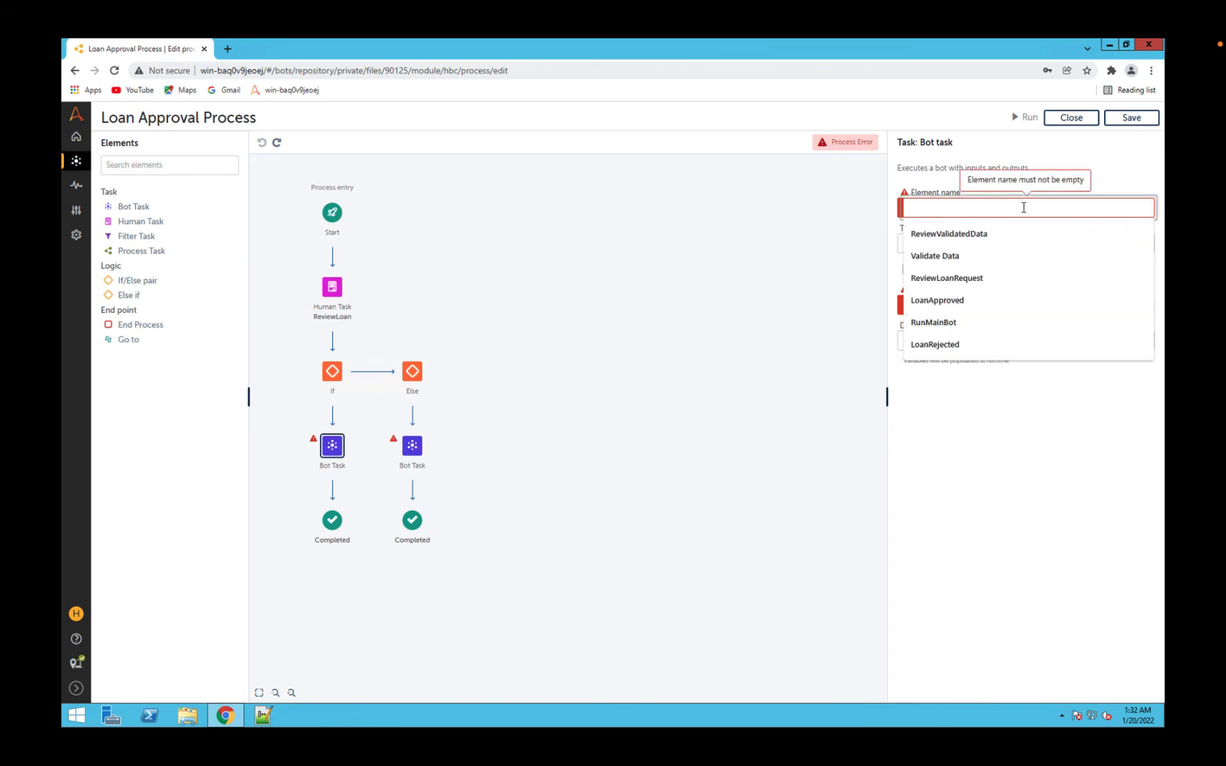
pyautogui.write('ProcessLoan')
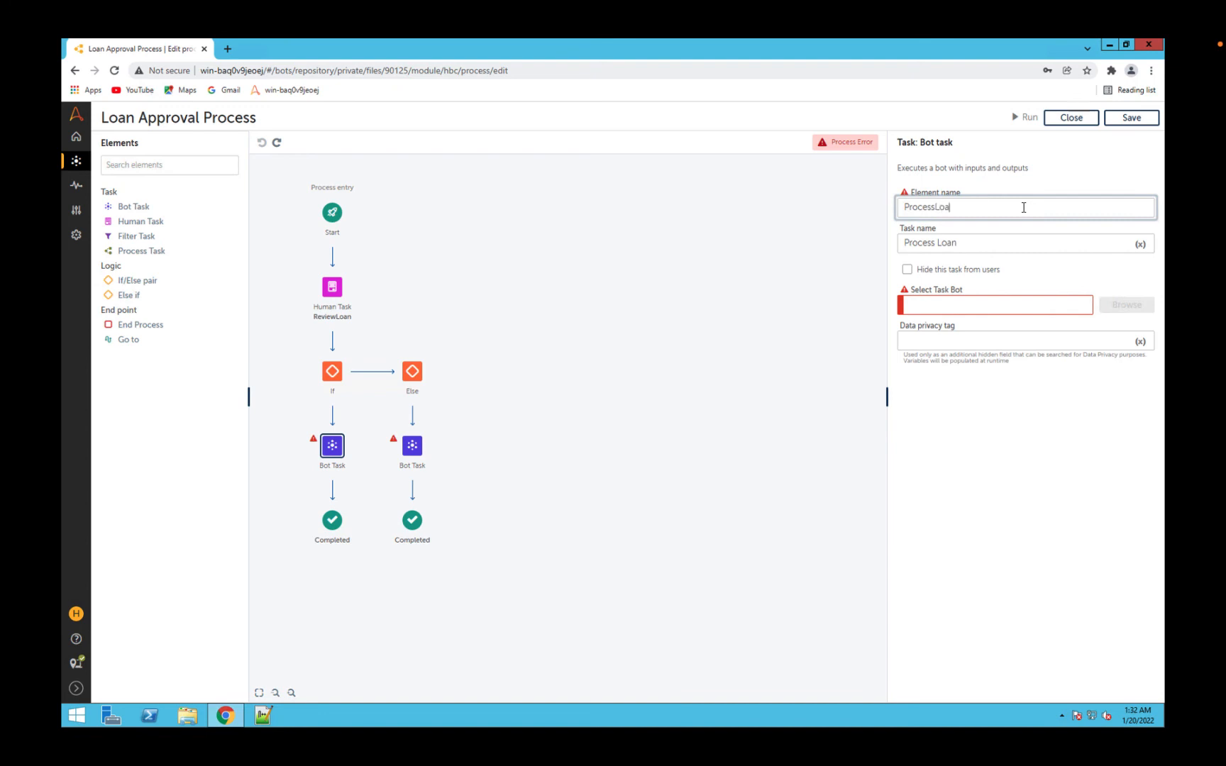
# Assign the Process Loan bot to the If branch's Bot Task, and save and close the process
pyautogui.click(1032, 294)
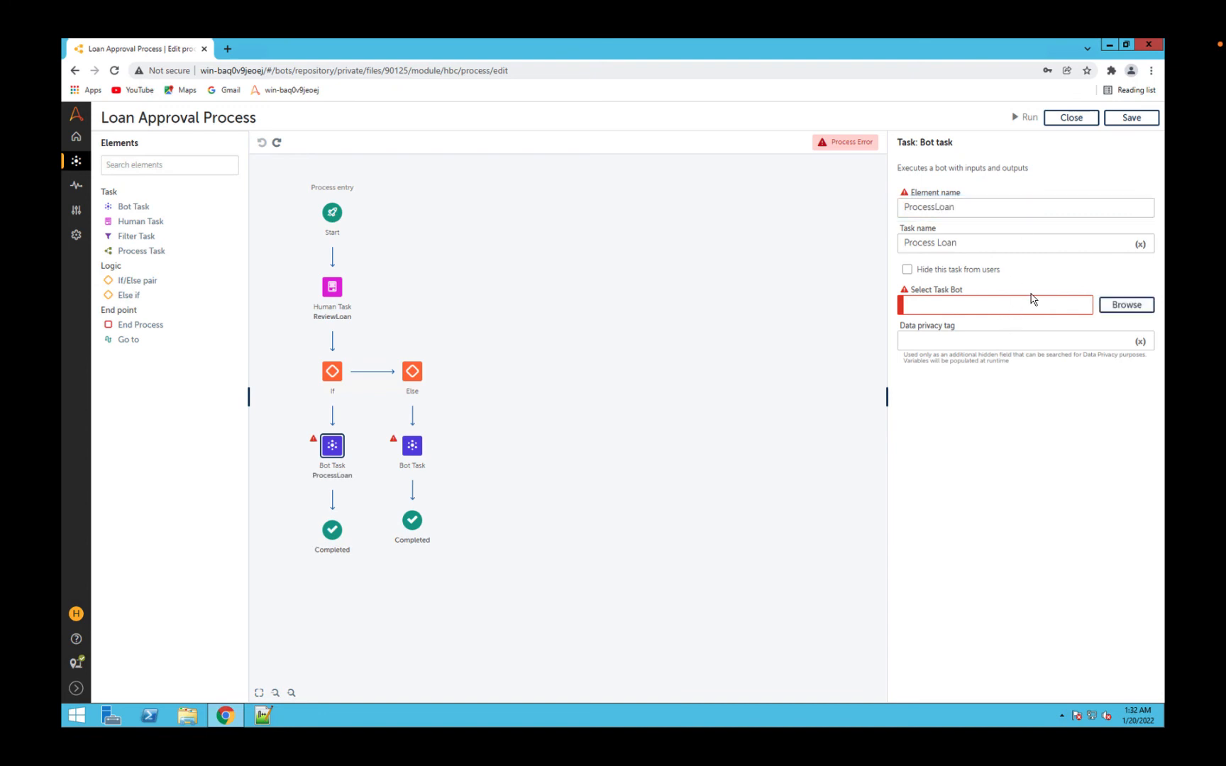
pyautogui.click(1115, 307)
pyautogui.click(805, 281)
pyautogui.click(507, 330)
pyautogui.click(654, 578)
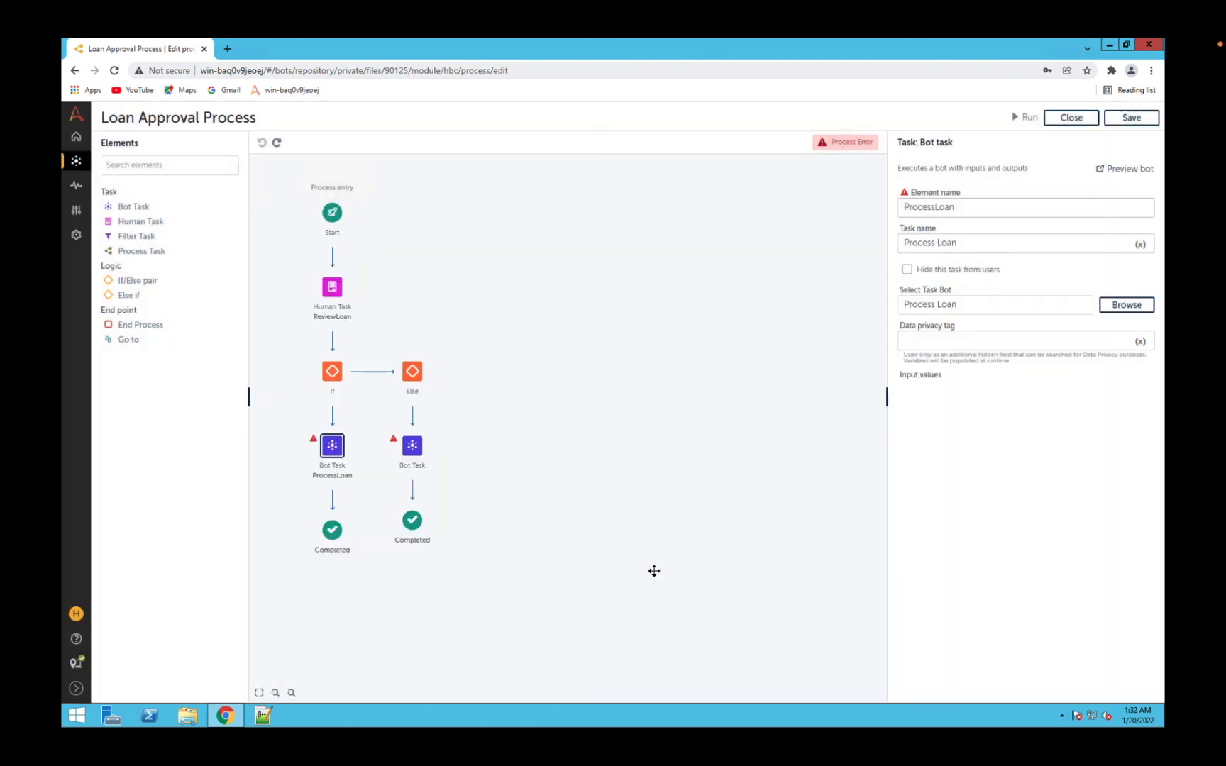
pyautogui.click(1142, 119)
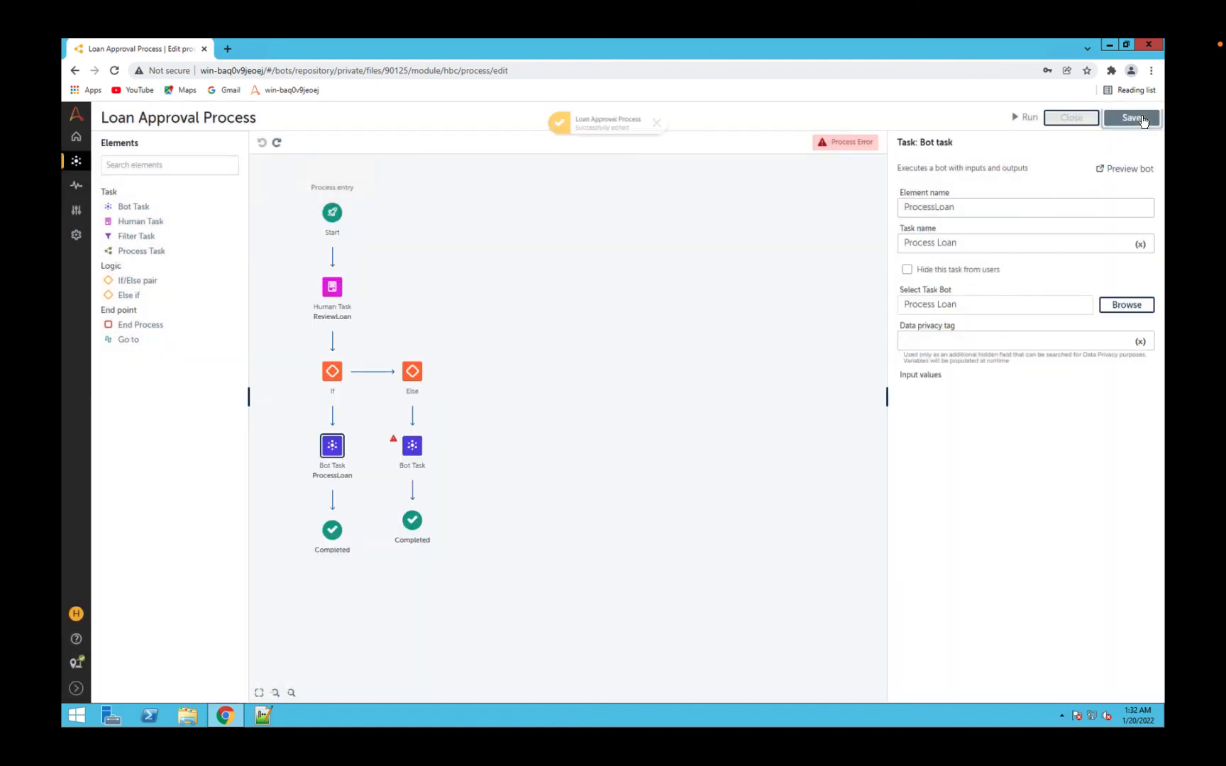
pyautogui.click(1072, 119)
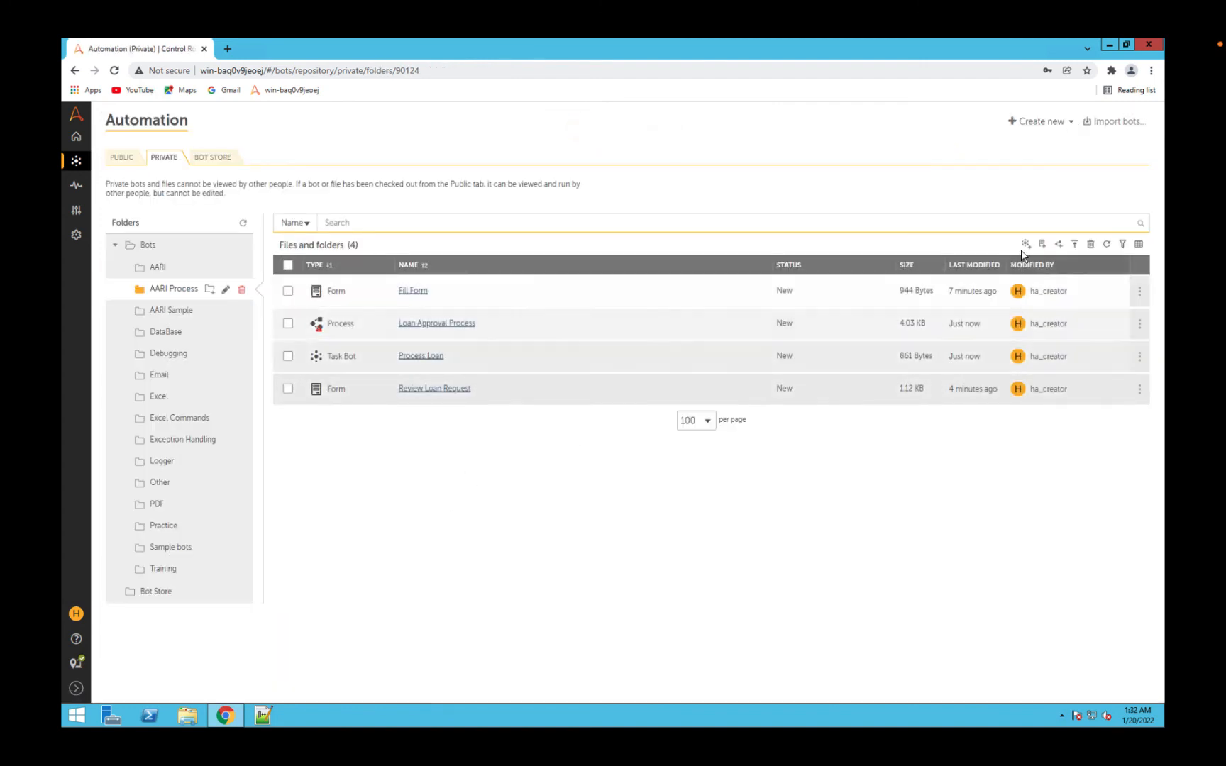
# Create a task bot named "Send Email - Loan Rejected" in the AARI Process folder and open it for editing
pyautogui.click(1025, 244)
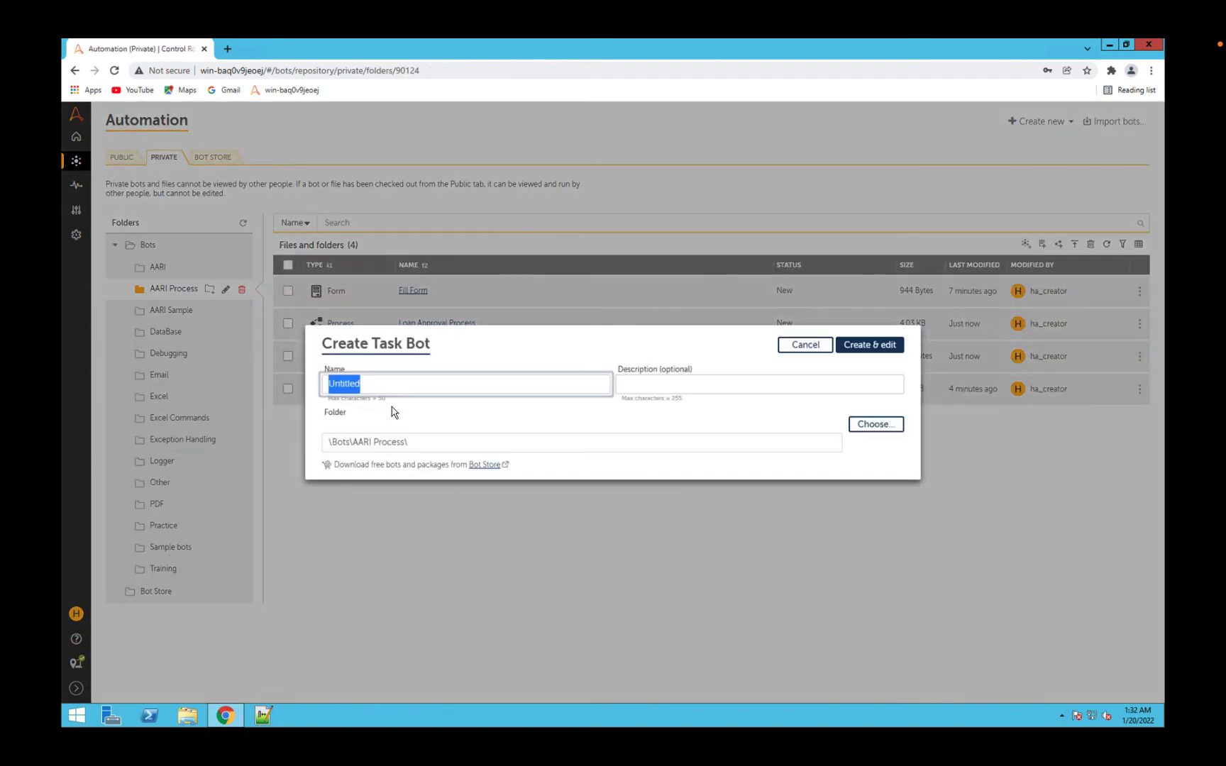
pyautogui.write('Send Ema')
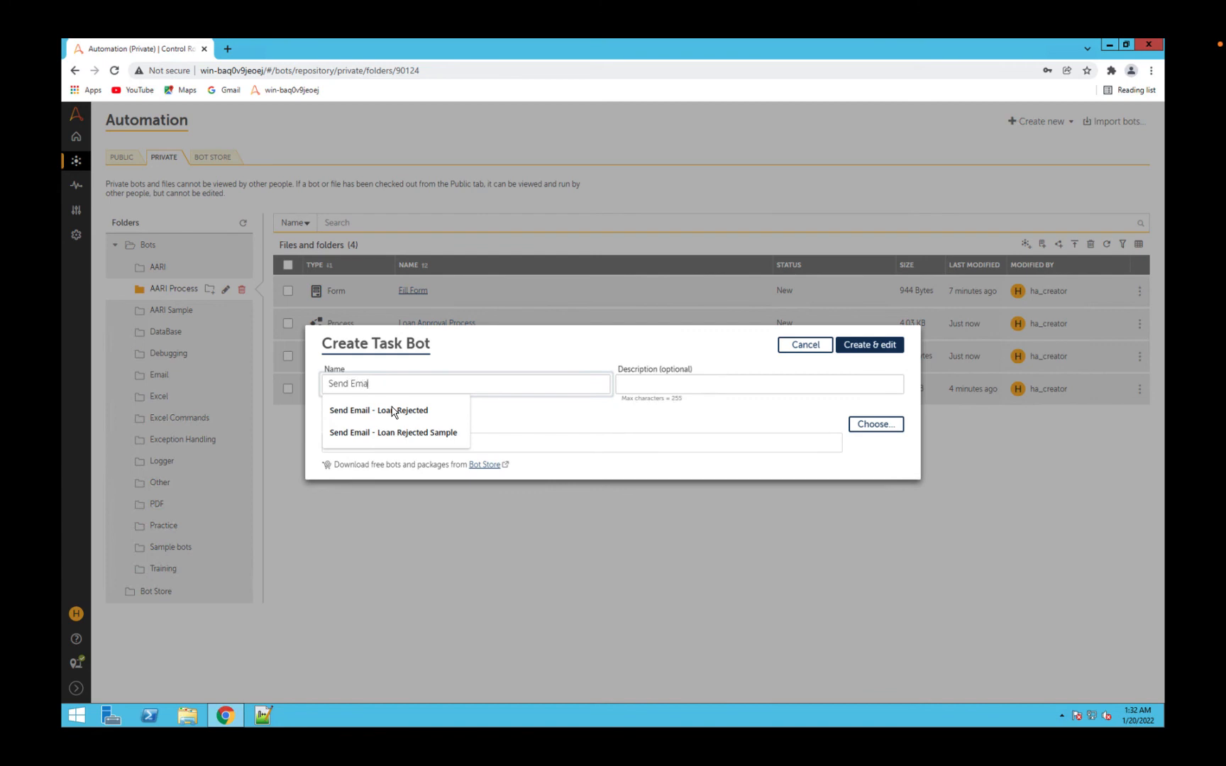
pyautogui.write('il - Loan Rejected')
pyautogui.click(861, 345)
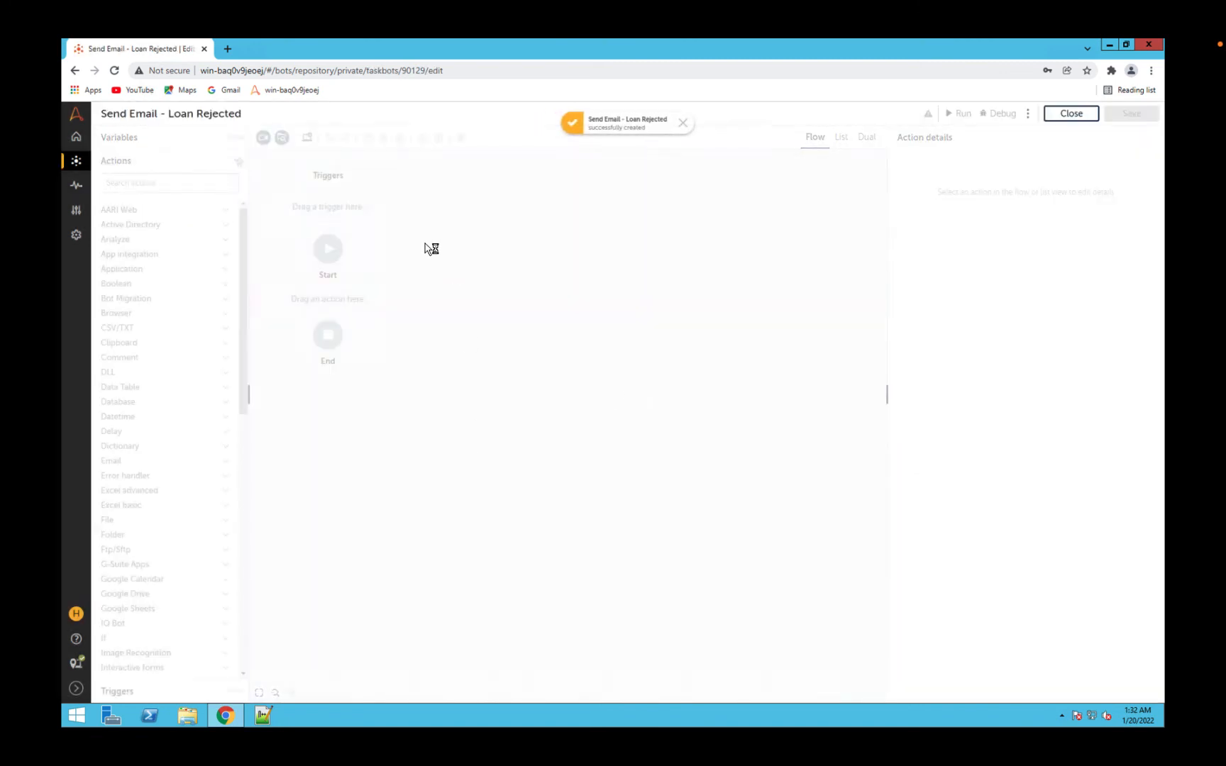
# Add a Message box action that displays "Loan Rejected Send Email", and save and close the bot
pyautogui.click(154, 182)
pyautogui.write('Message')
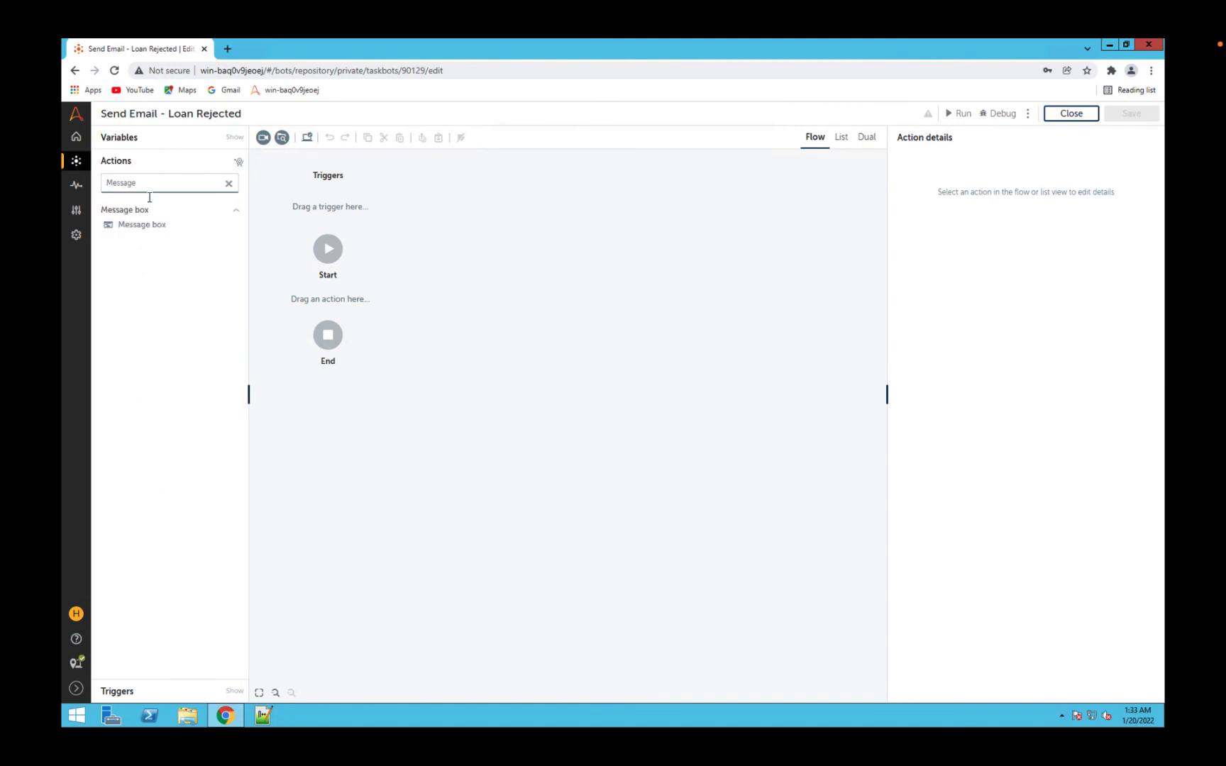
pyautogui.moveTo(142, 224); pyautogui.dragTo(361, 291)
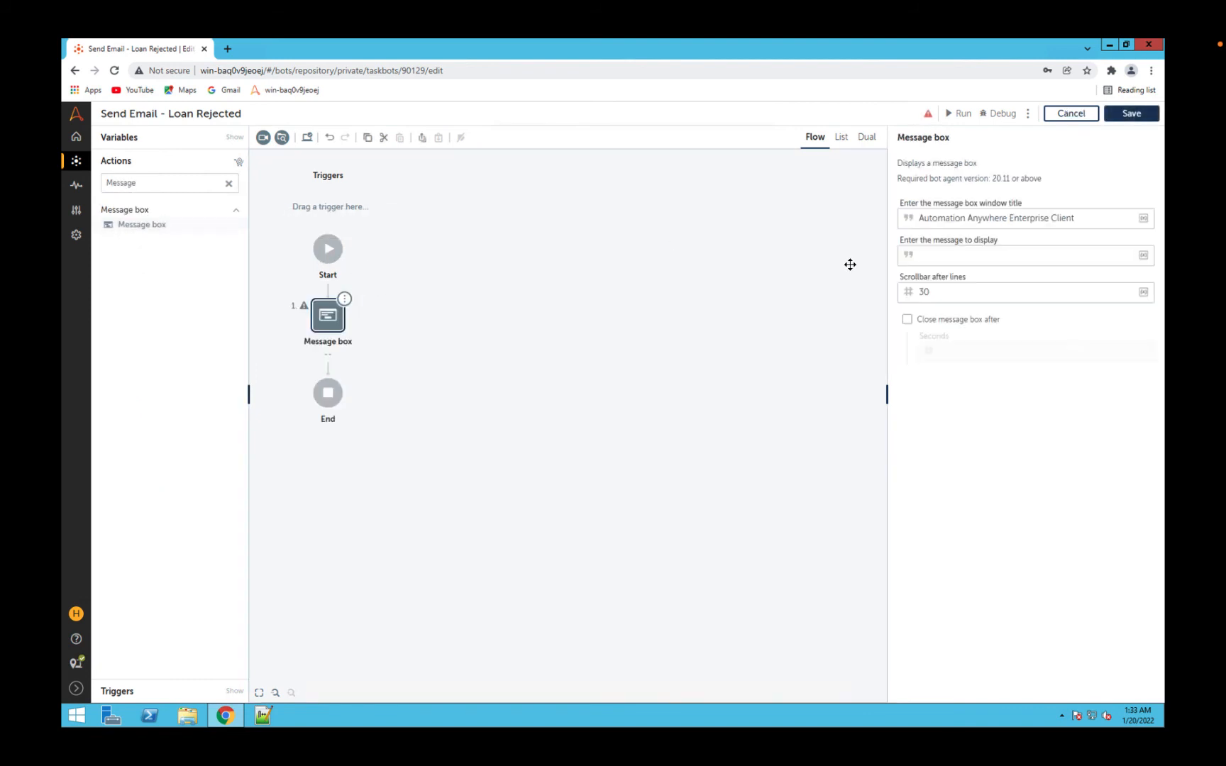
pyautogui.click(1052, 256)
pyautogui.write('Loan Rejected Send Email')
pyautogui.click(1134, 115)
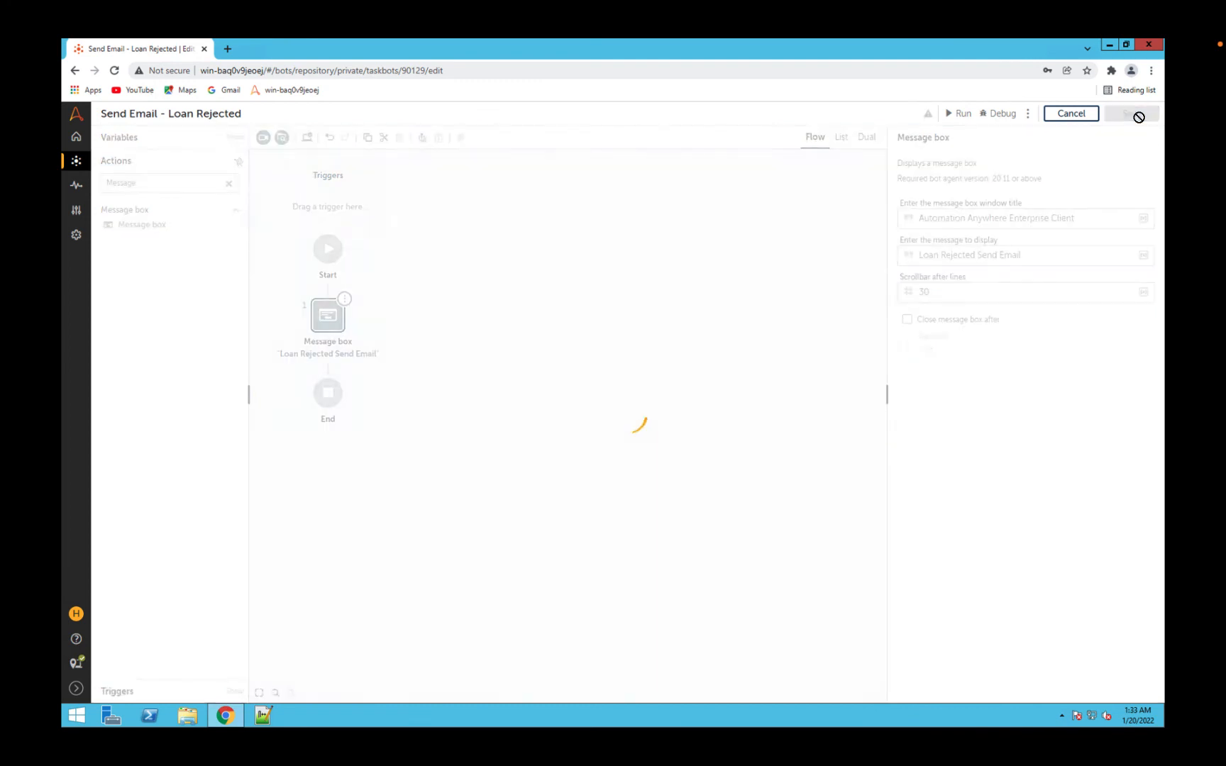
pyautogui.click(1071, 113)
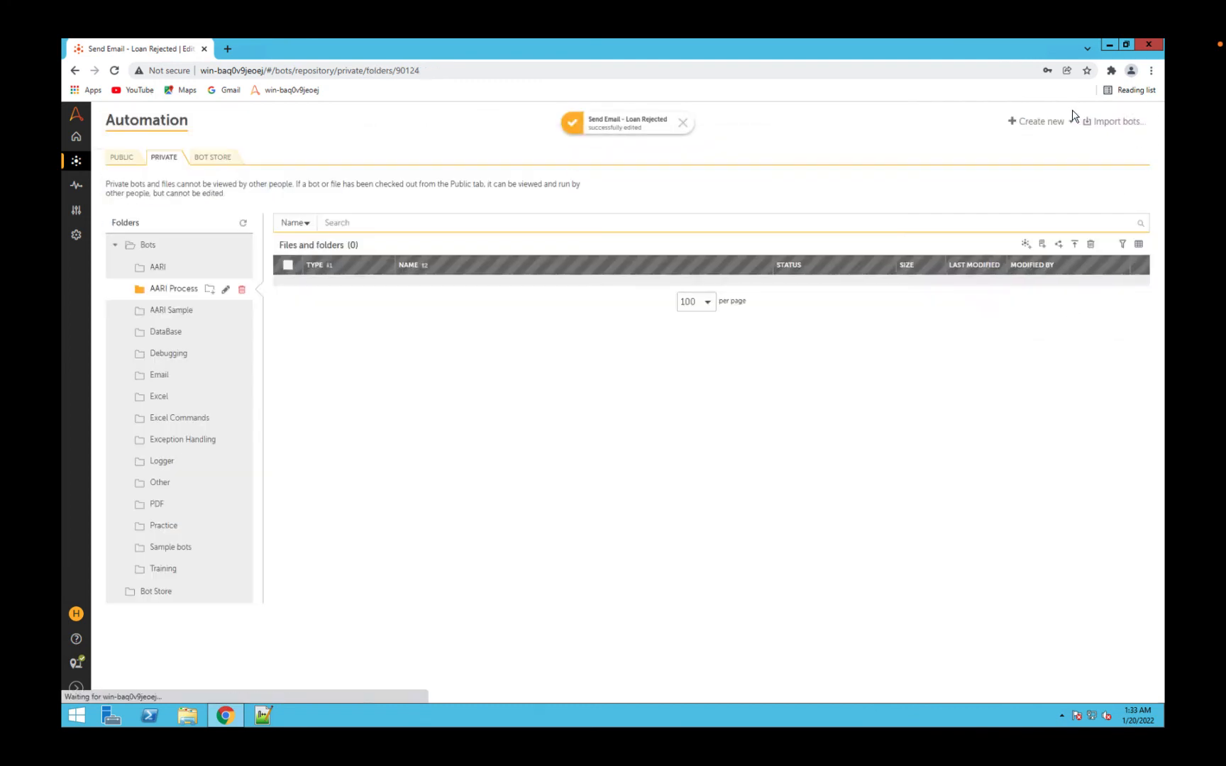
# Reopen Loan Approval Process and give the Else branch's Bot Task the element name SendEmail and the task name Send Email
pyautogui.click(432, 322)
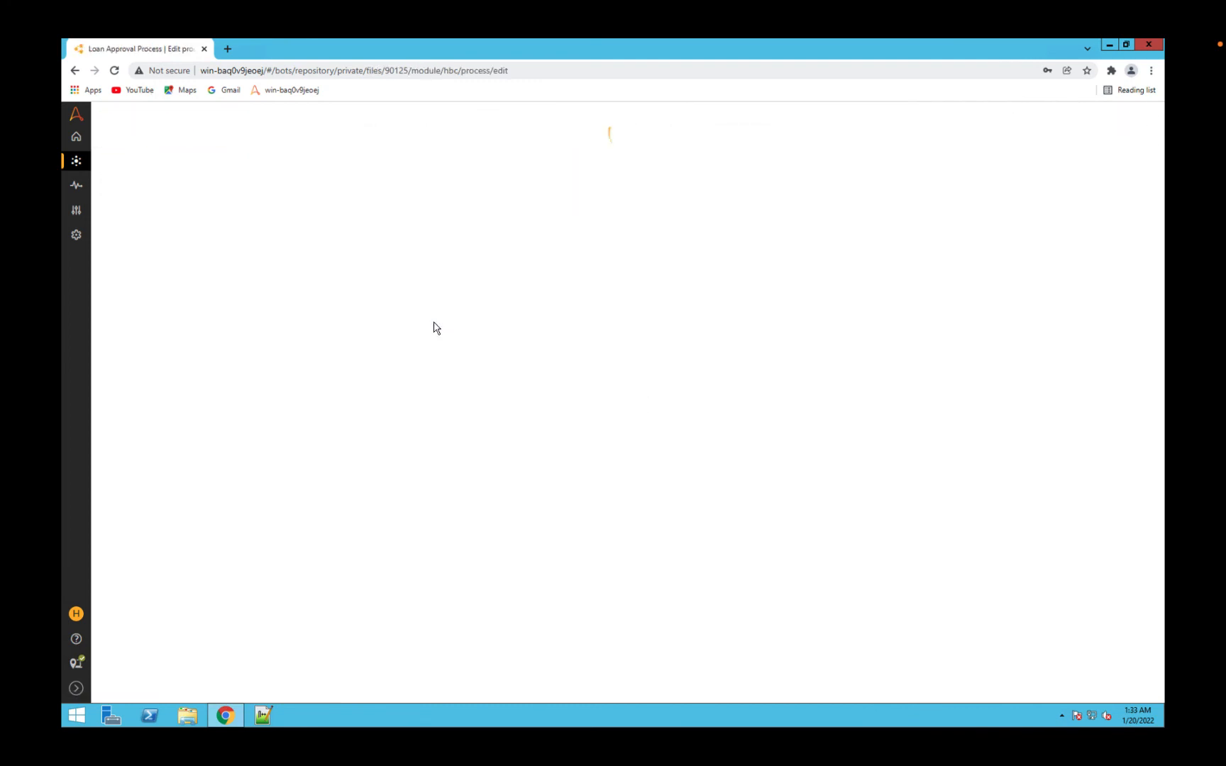
pyautogui.click(414, 455)
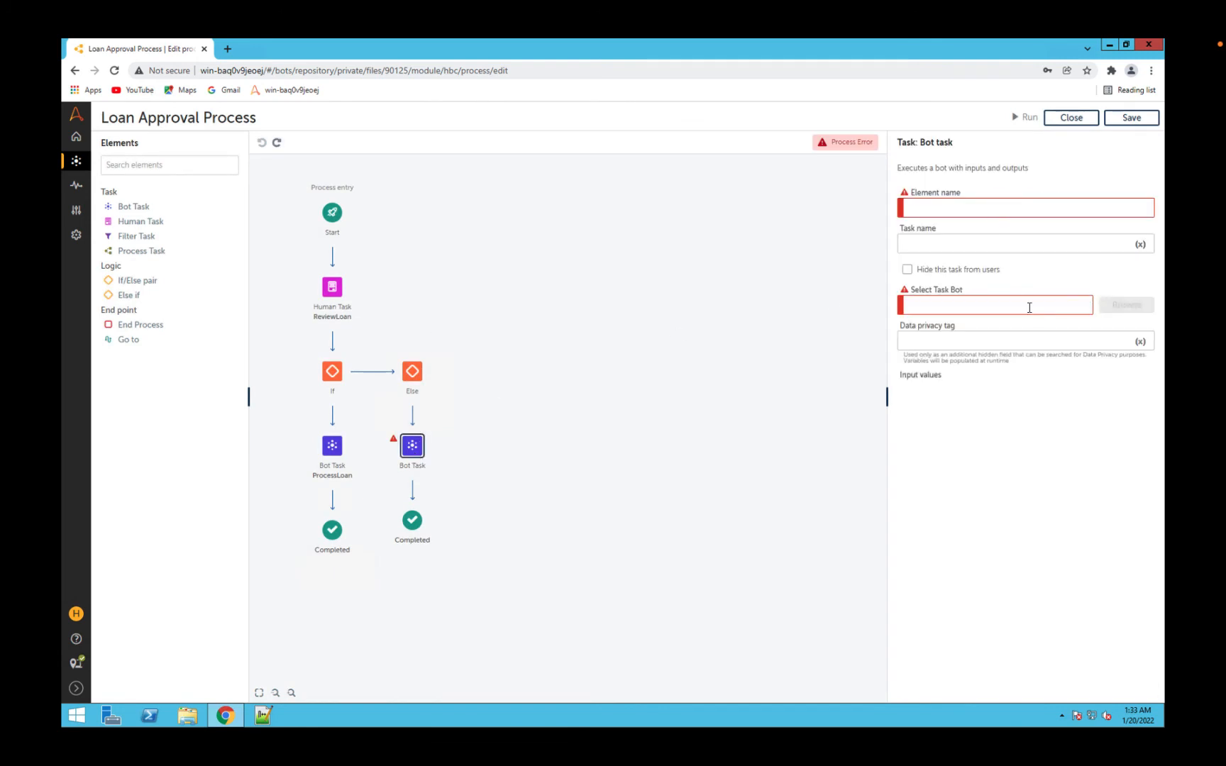
pyautogui.click(952, 208)
pyautogui.write('S')
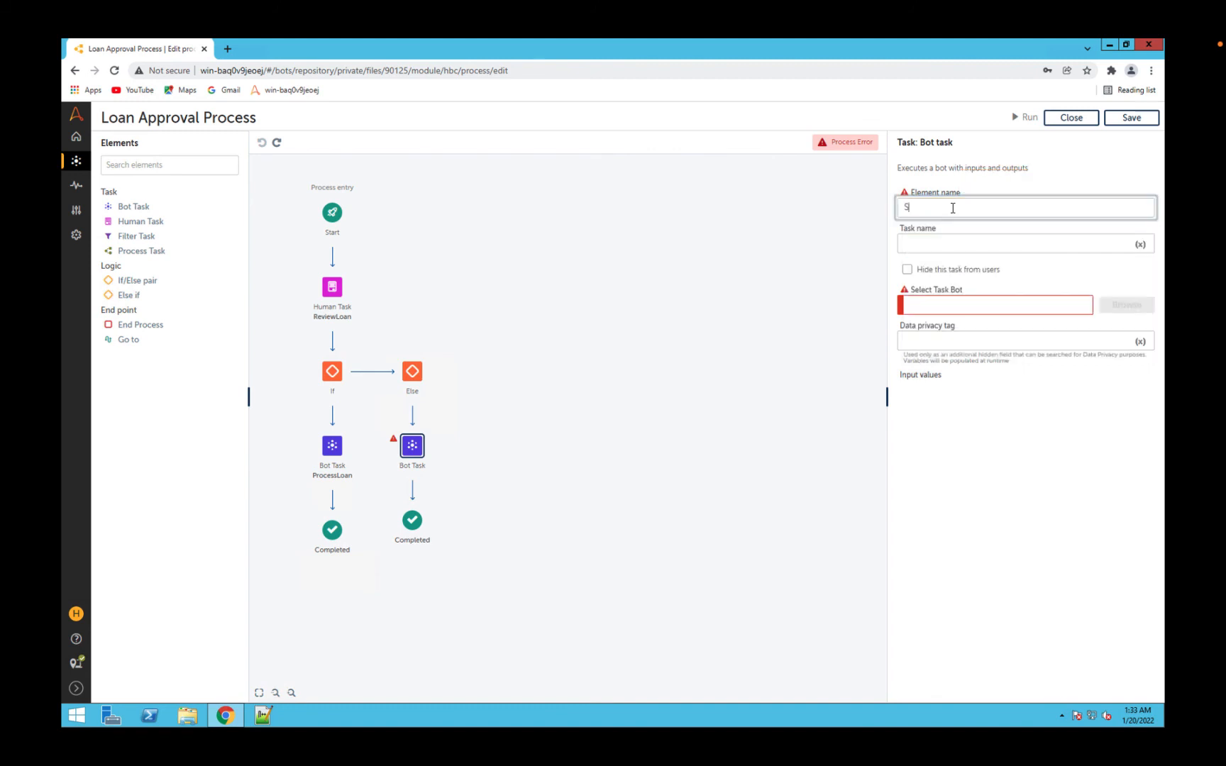
pyautogui.write('endEmail')
pyautogui.click(952, 242)
pyautogui.write('SendEma')
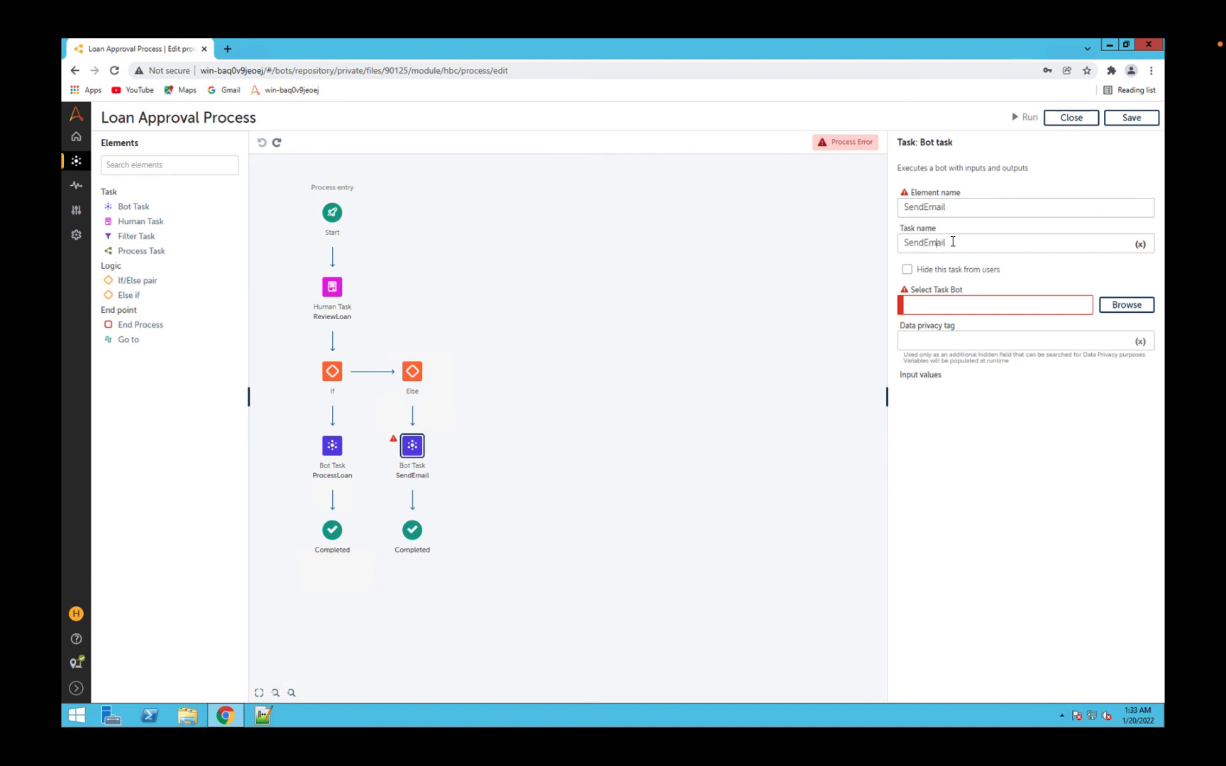
# Assign the "Send Email - Loan Rejected" bot from the AARI Process folder to the Else branch's Bot Task and save the process
pyautogui.click(1135, 305)
pyautogui.click(801, 278)
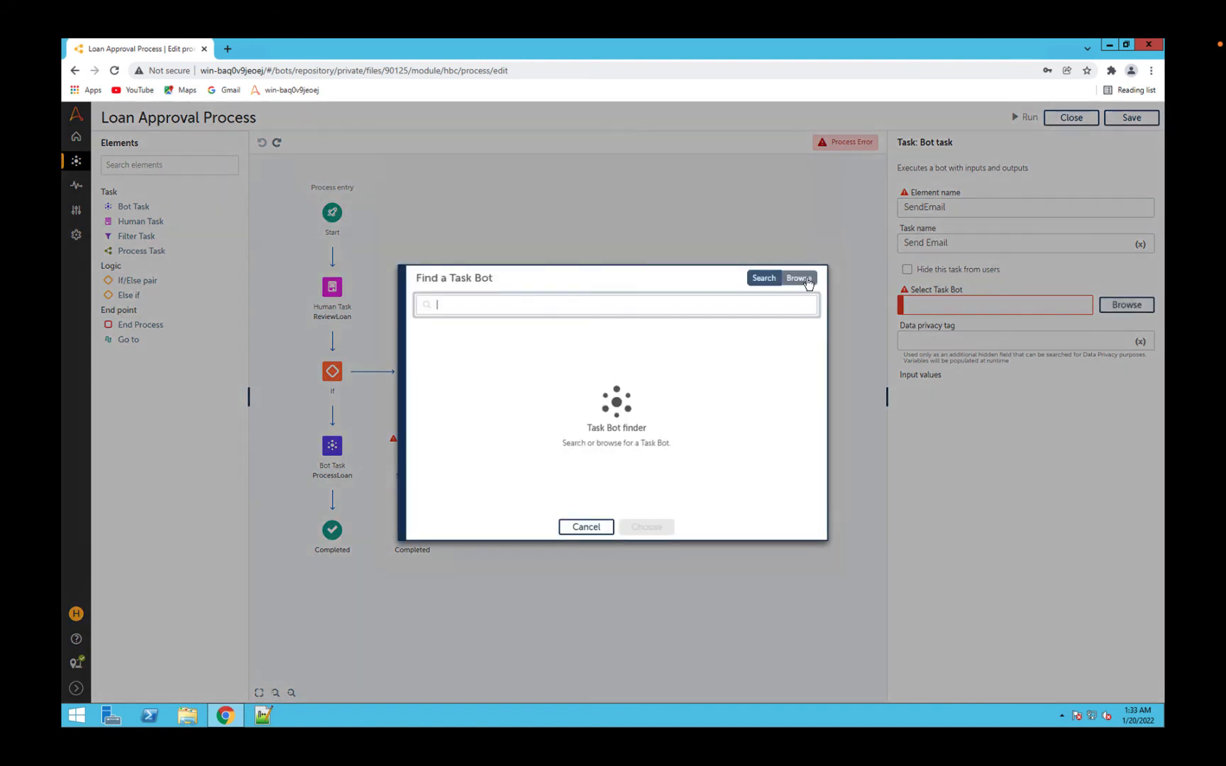
pyautogui.click(507, 364)
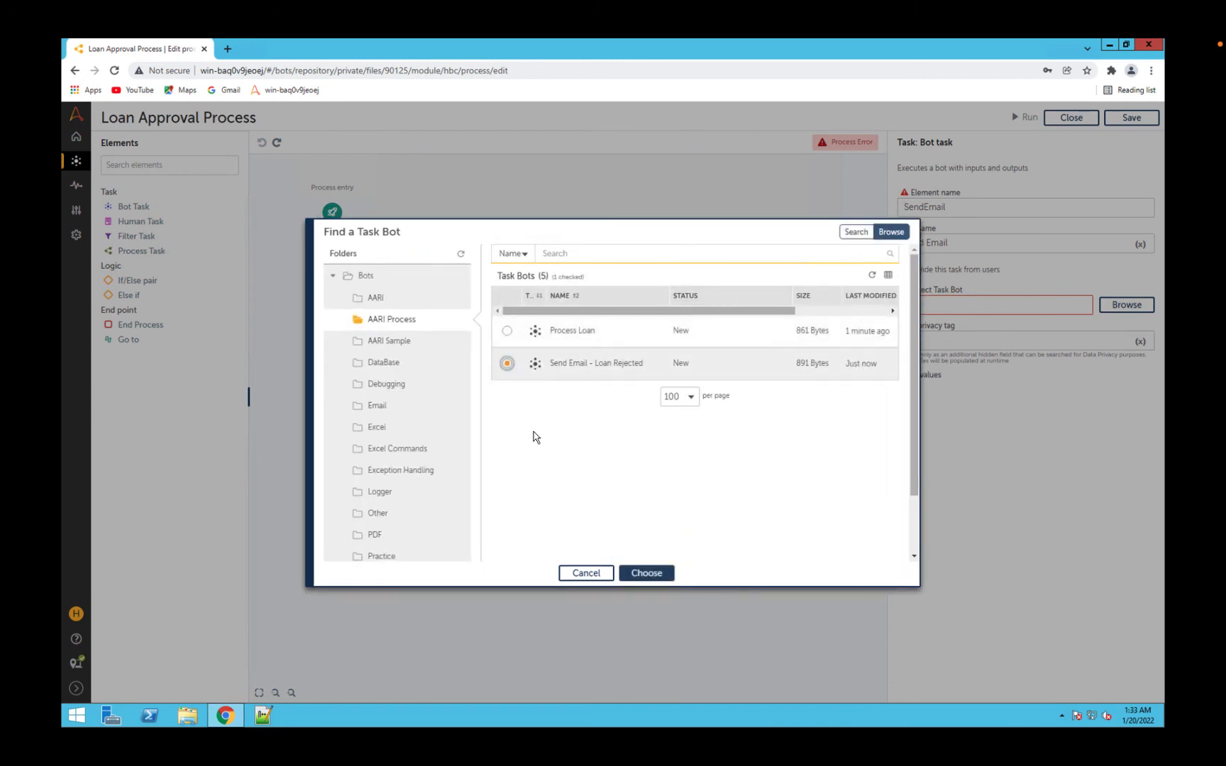
pyautogui.click(646, 573)
pyautogui.click(1129, 119)
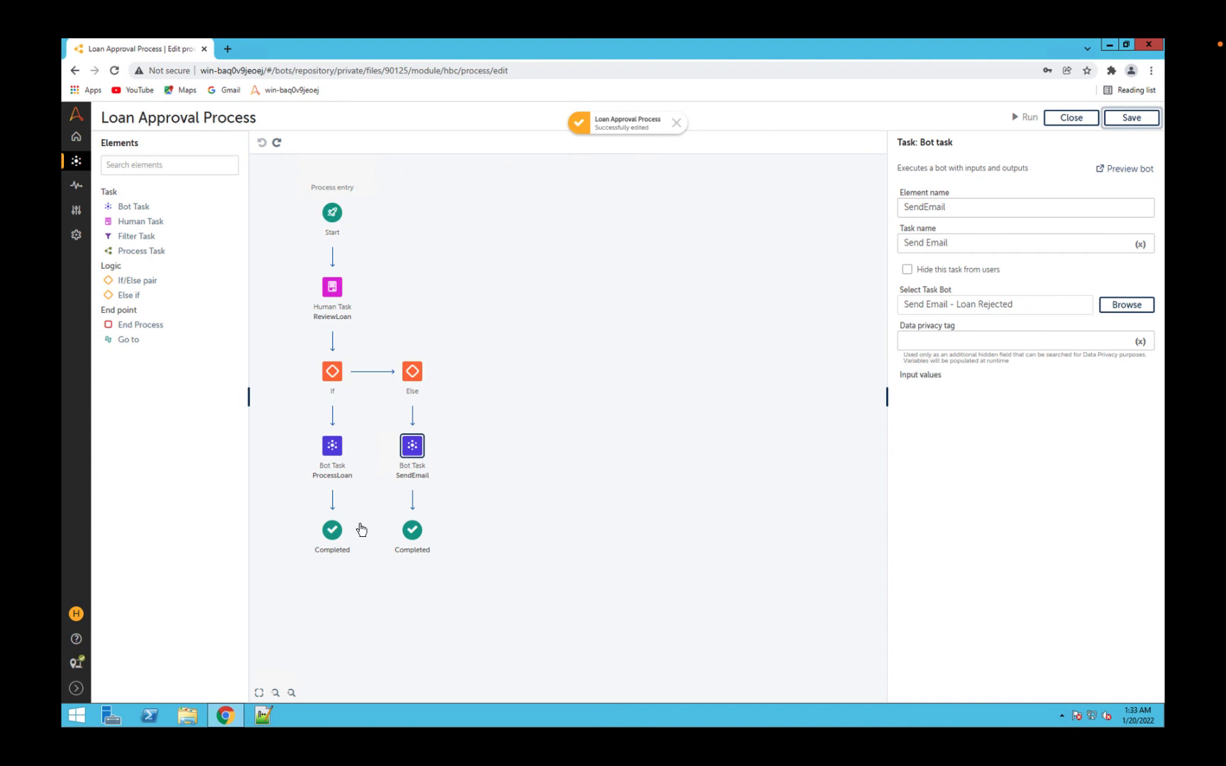
# Review the settings of the Start, ReviewLoan, If, ProcessLoan, Else and SendEmail elements in flow order
pyautogui.click(329, 219)
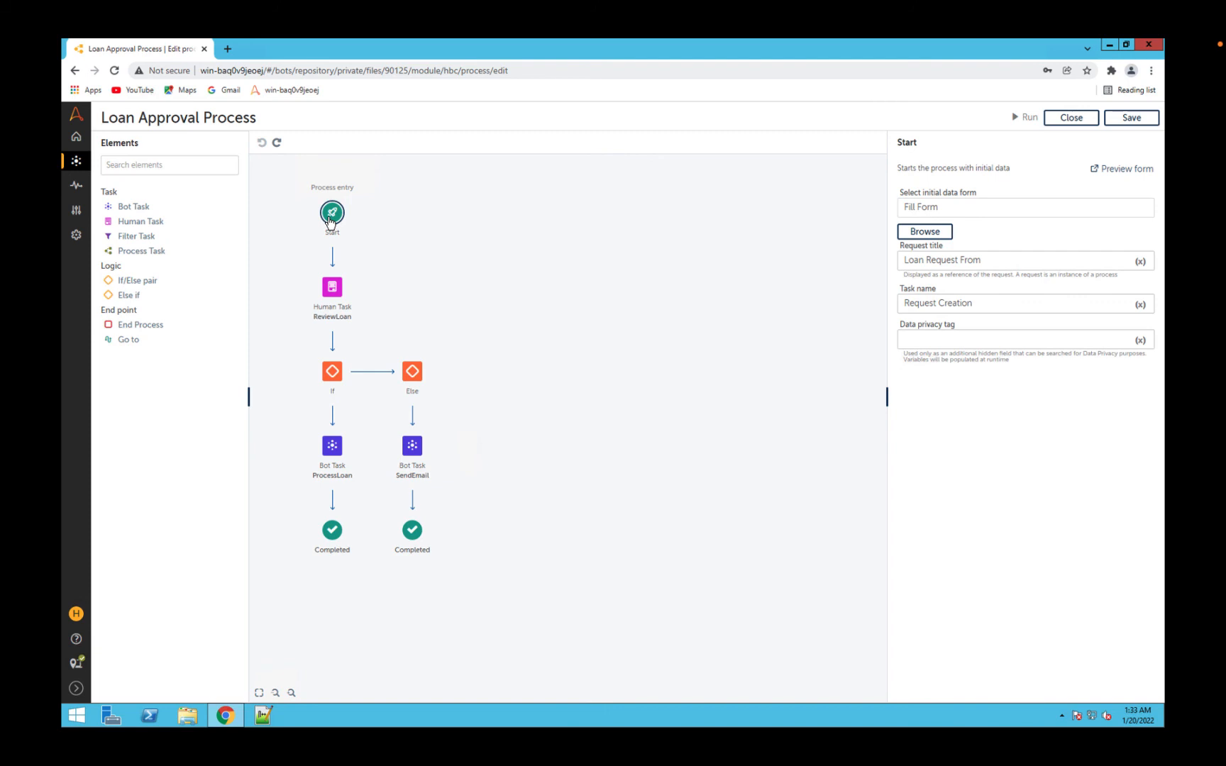
pyautogui.click(335, 295)
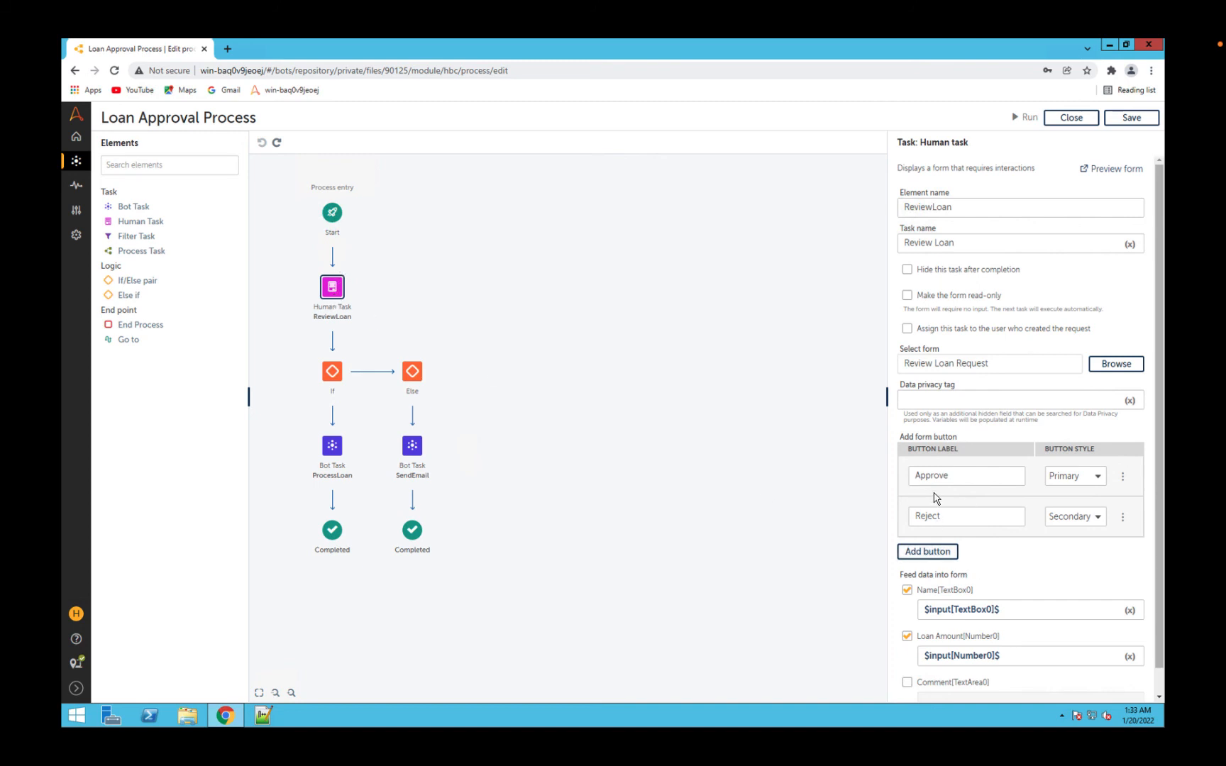
pyautogui.click(329, 383)
pyautogui.click(336, 460)
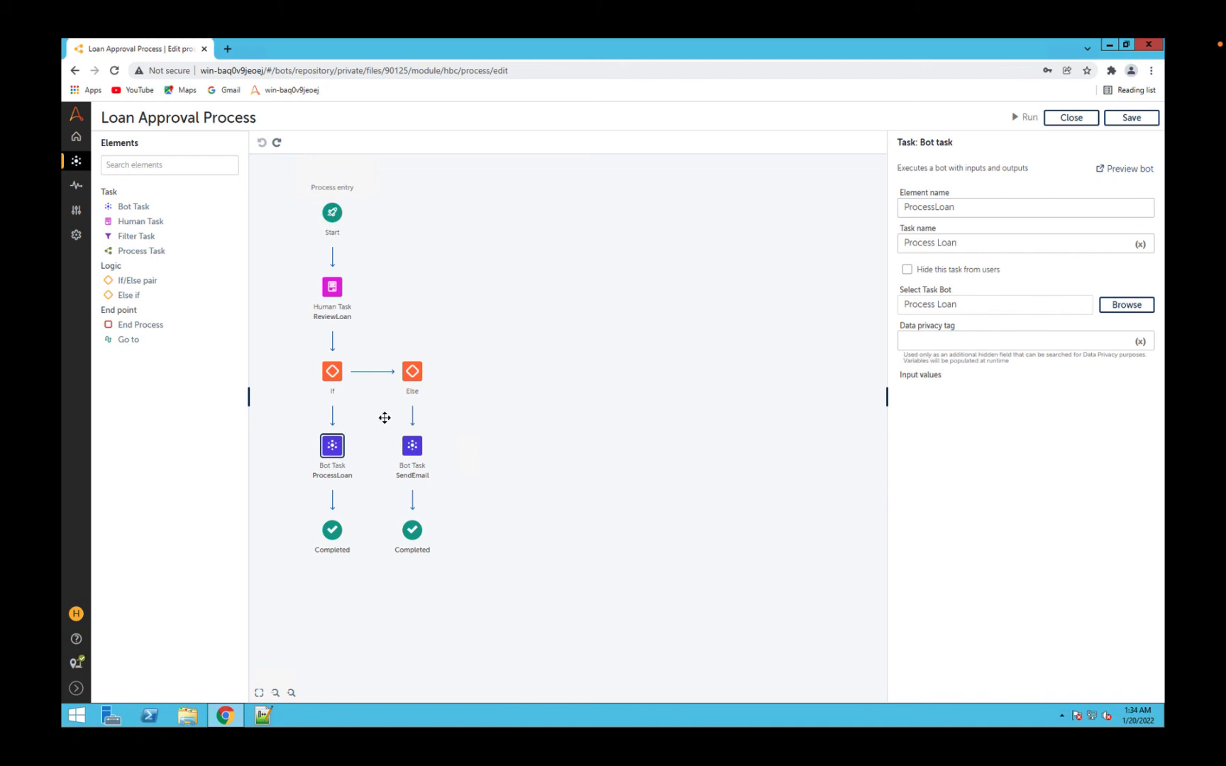
pyautogui.click(414, 383)
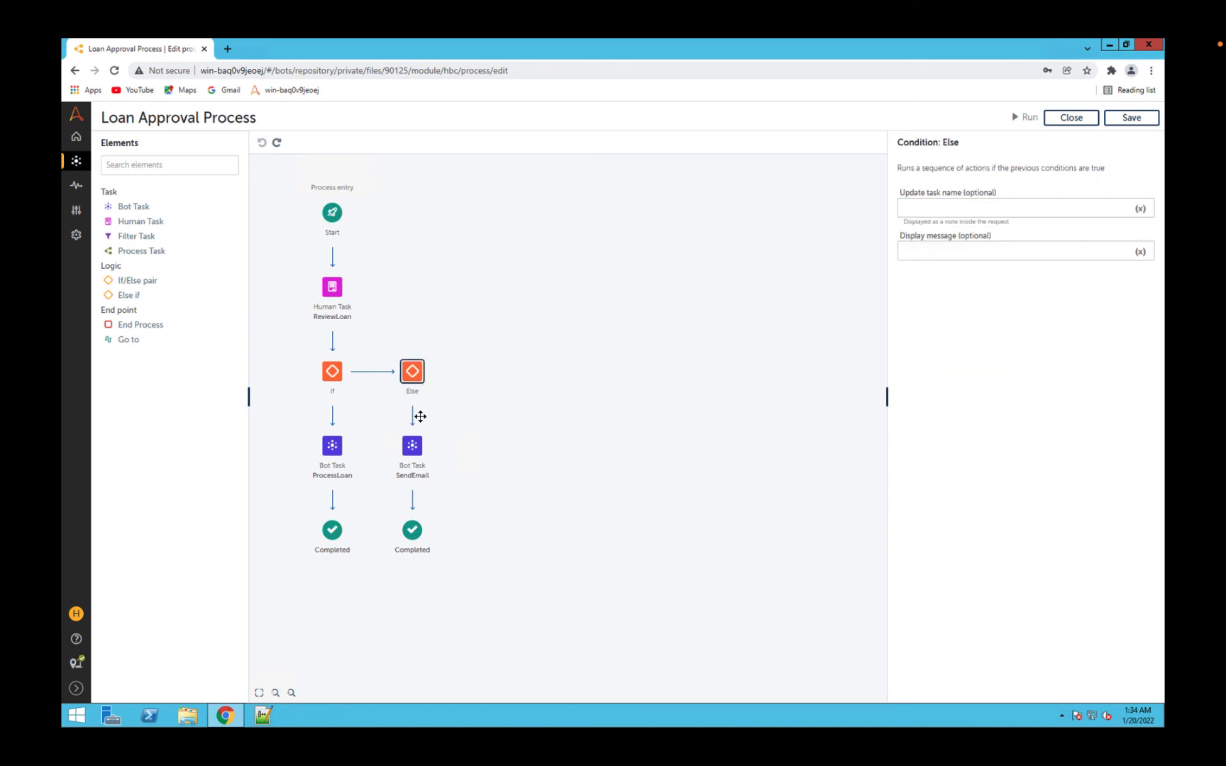
pyautogui.click(416, 454)
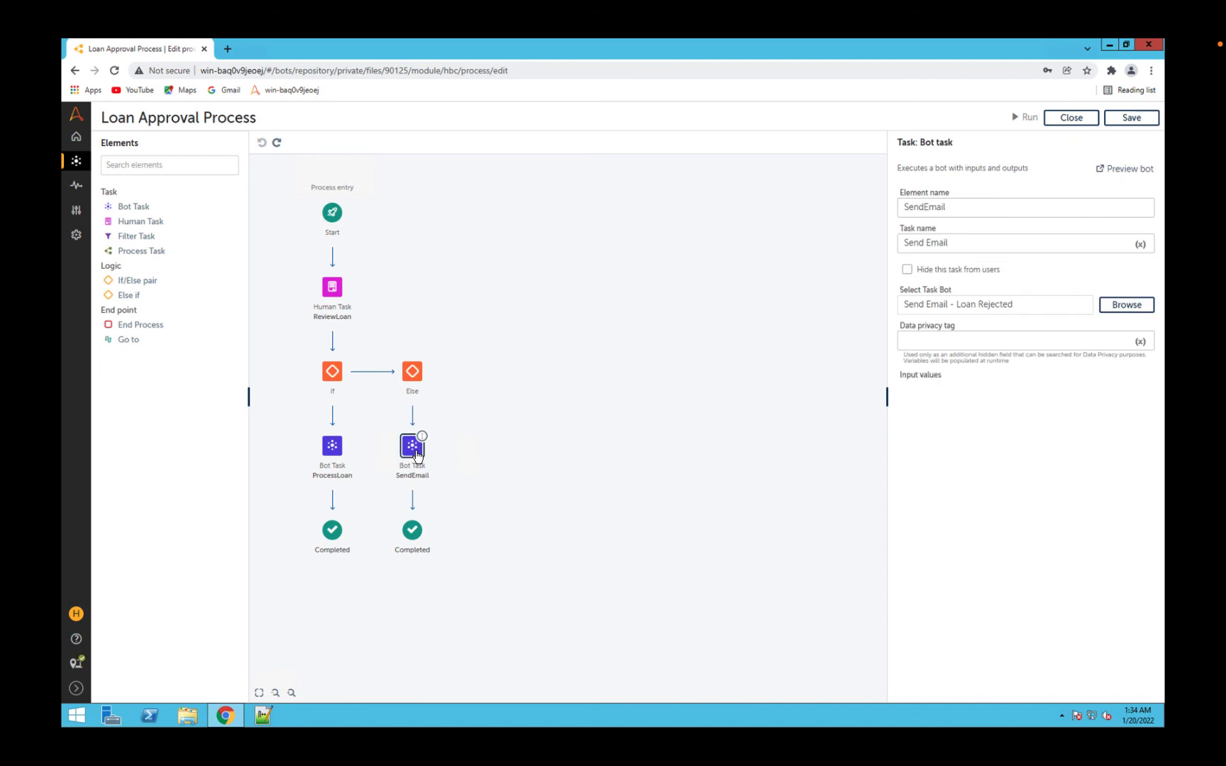
# Save and close the process, and reopen Loan Approval Process to run it
pyautogui.click(1132, 122)
pyautogui.click(1079, 121)
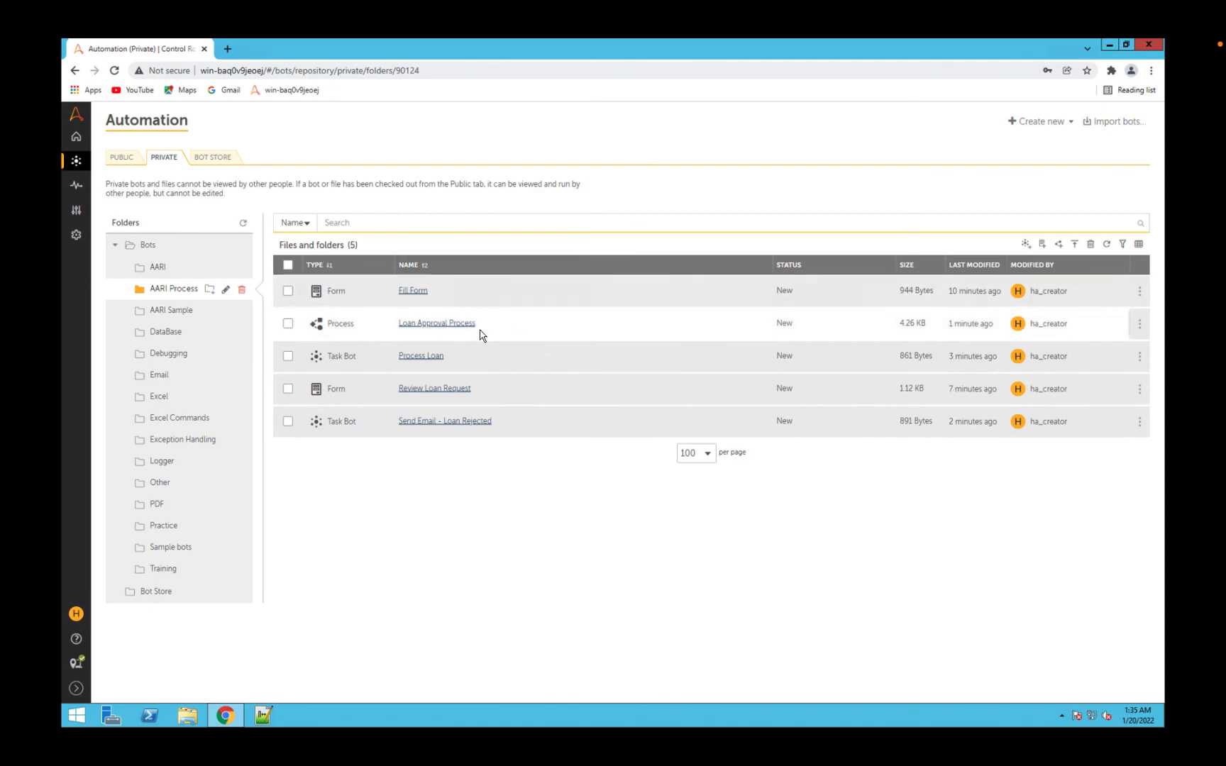
pyautogui.click(458, 326)
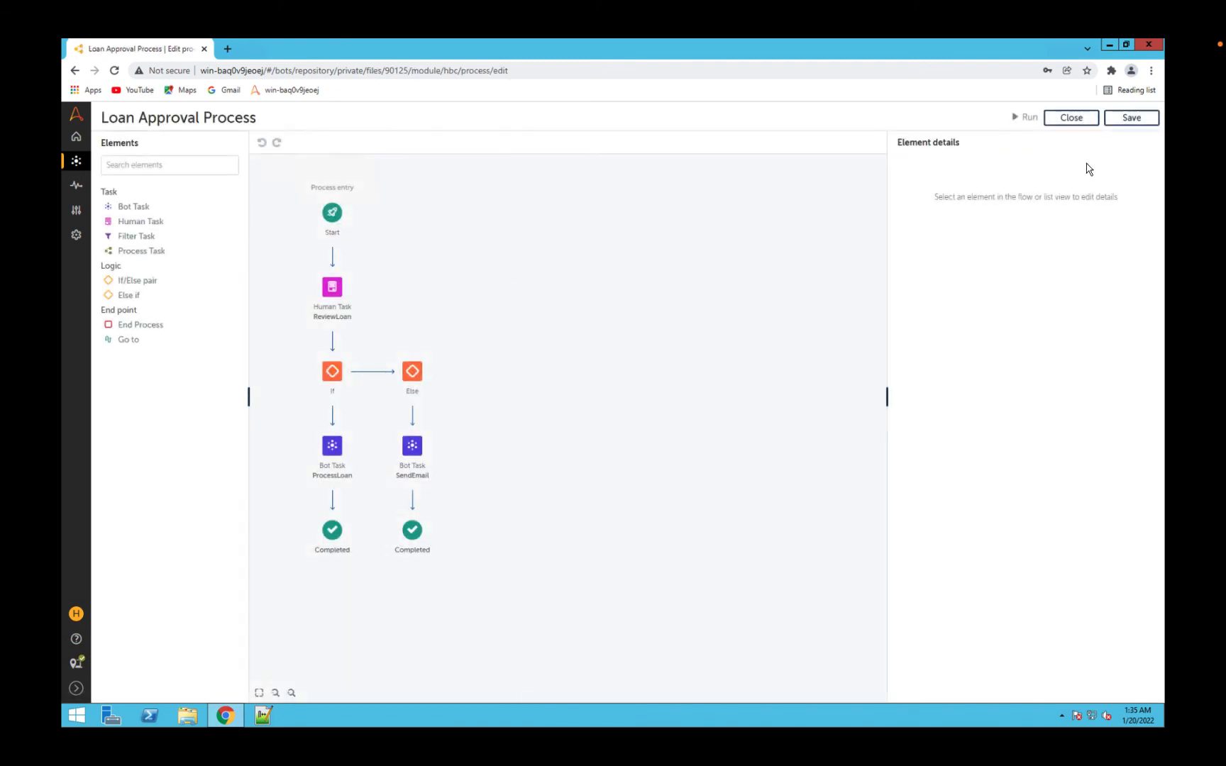
pyautogui.click(1023, 118)
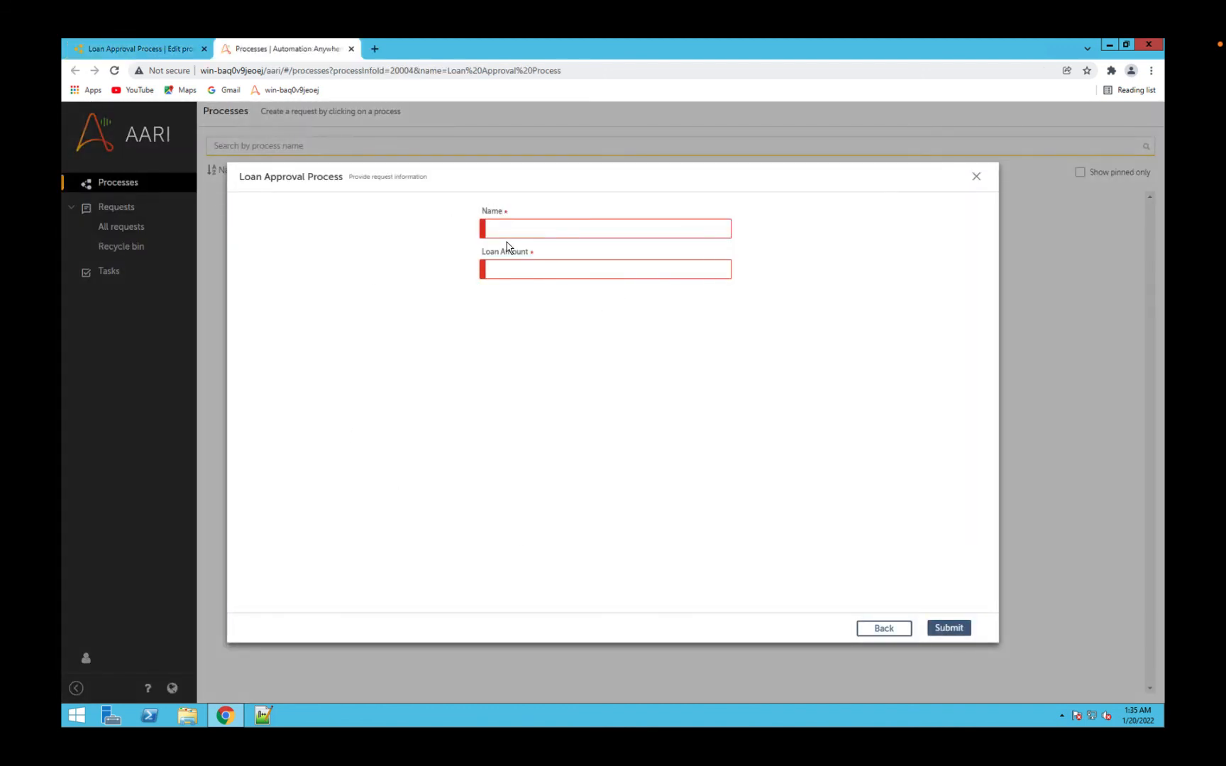
# Fill in the request form with the applicant's name and a loan amount of 1000, and submit it
pyautogui.click(515, 228)
pyautogui.write('Joe')
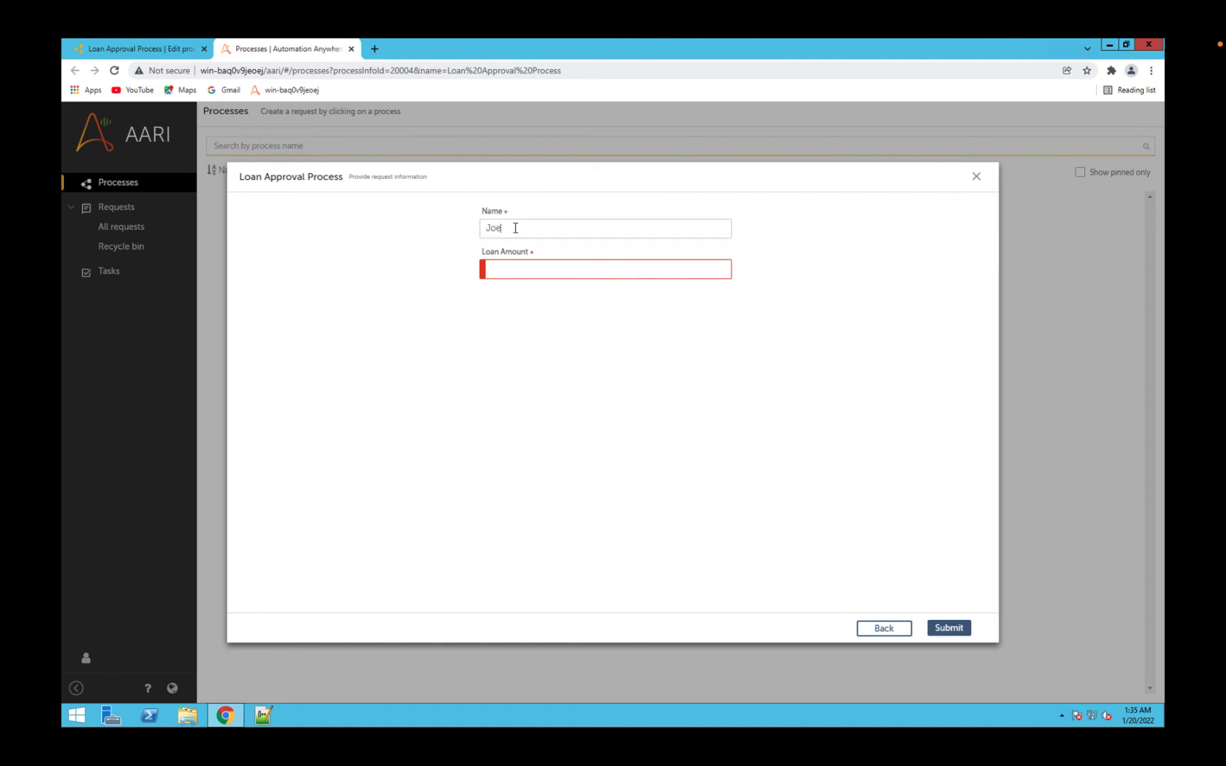
pyautogui.click(513, 266)
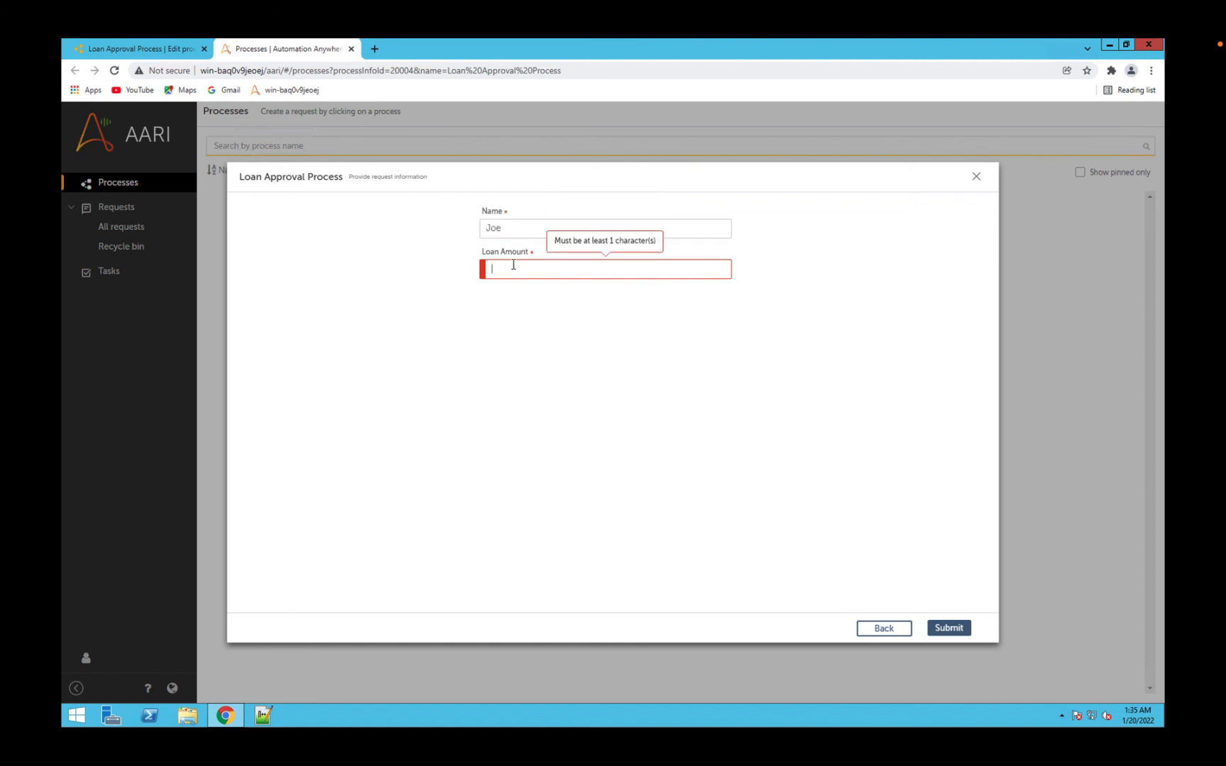
pyautogui.write('1000')
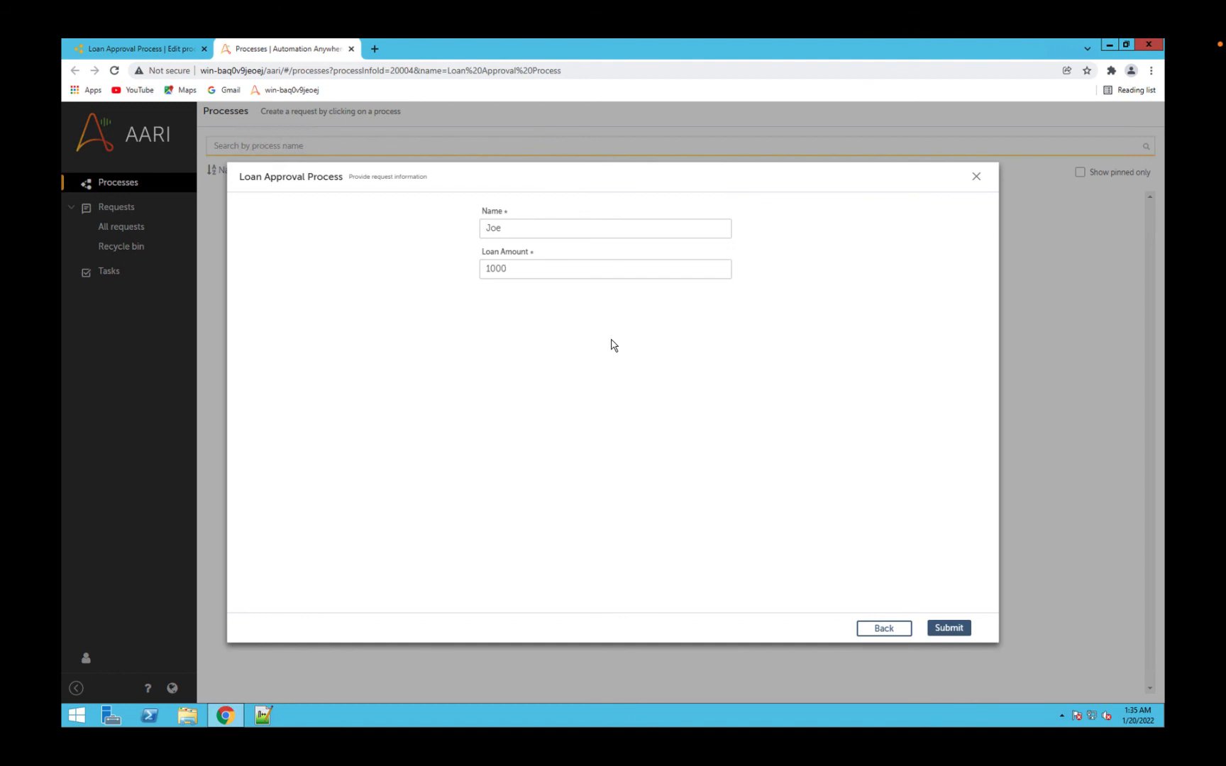
pyautogui.click(957, 630)
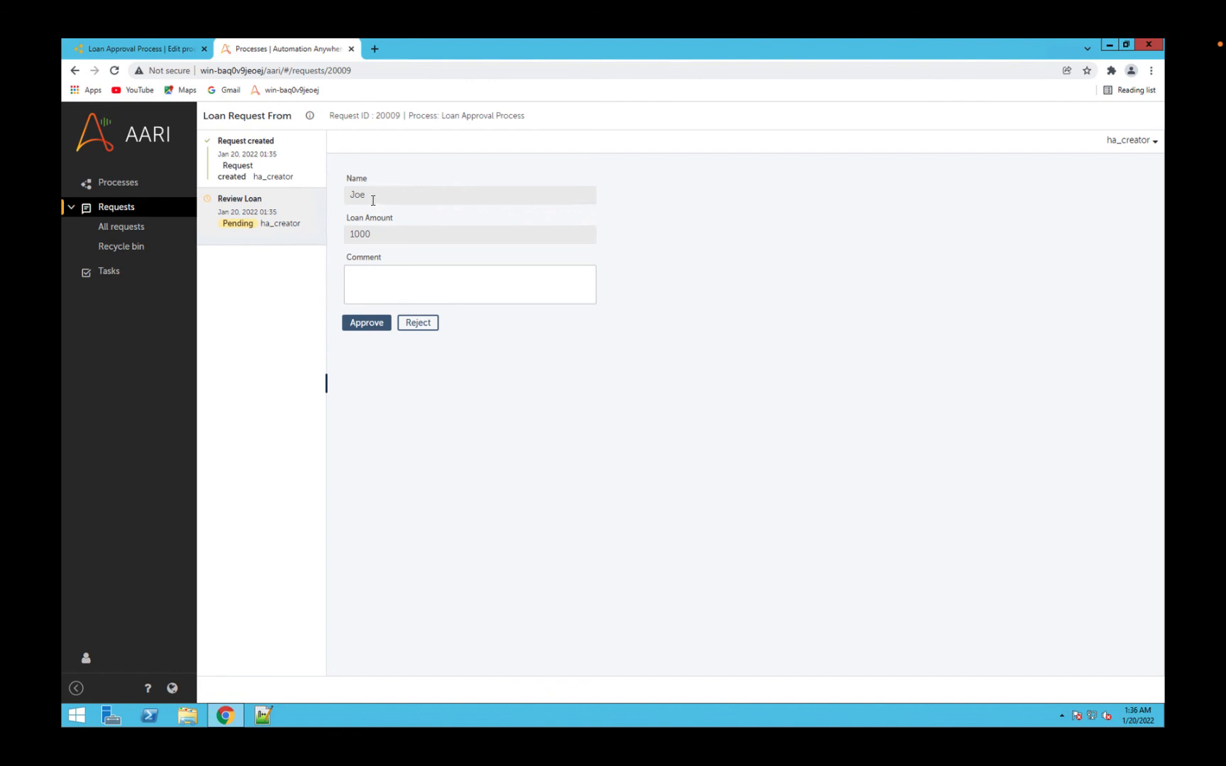
# Approve the loan request with the comment "looks good" and dismiss the Process Loan bot's message
pyautogui.click(405, 289)
pyautogui.write('looks good')
pyautogui.click(373, 324)
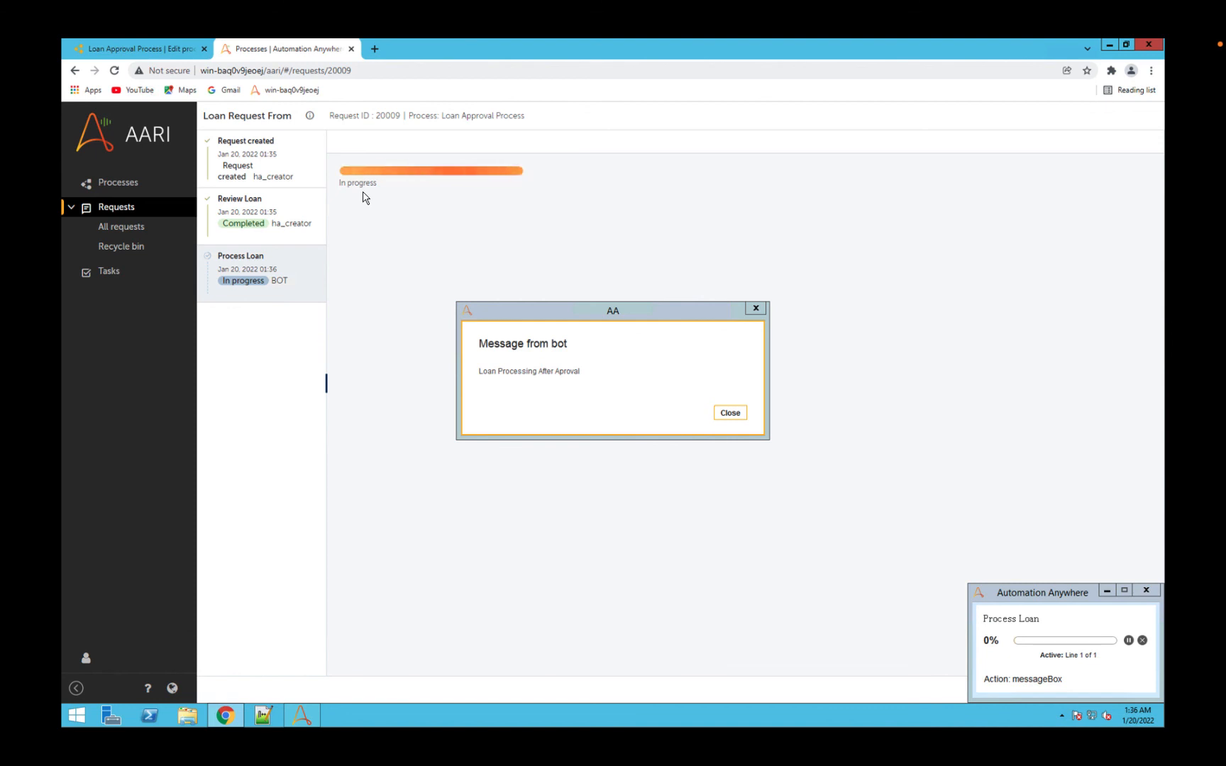
pyautogui.click(587, 314)
pyautogui.moveTo(587, 314); pyautogui.dragTo(564, 284)
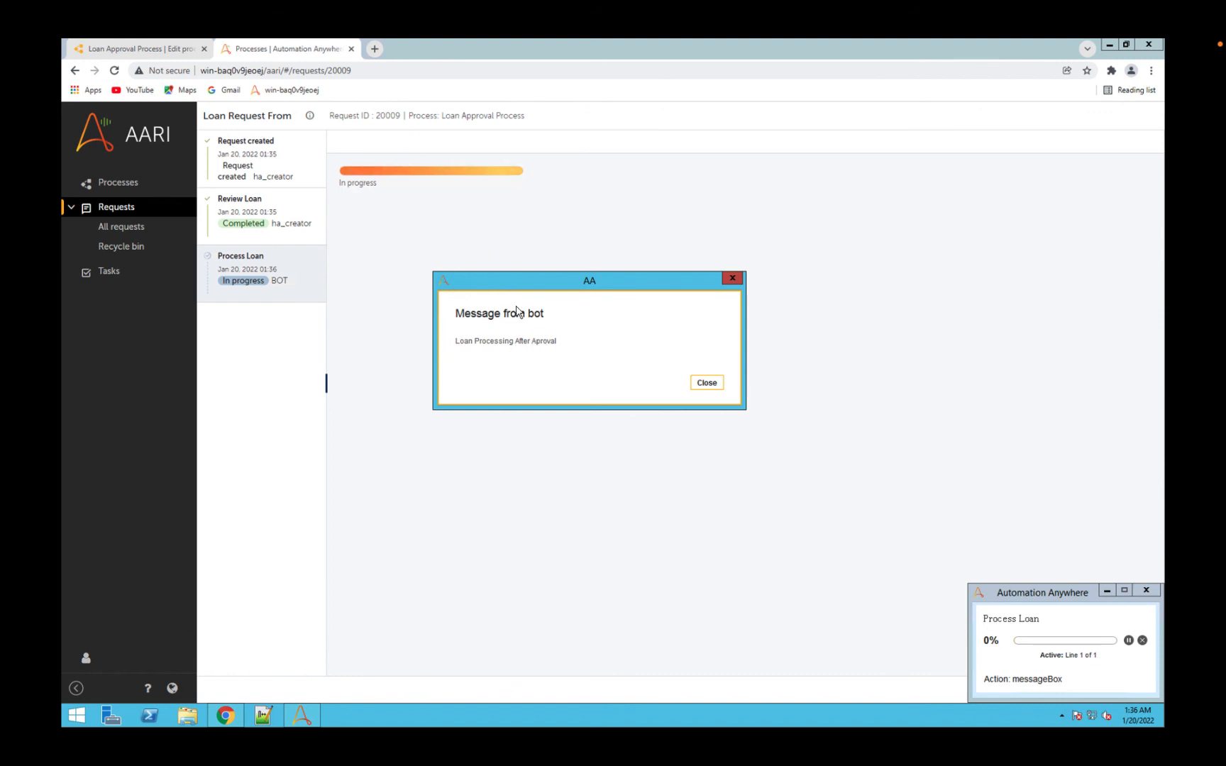
pyautogui.click(705, 384)
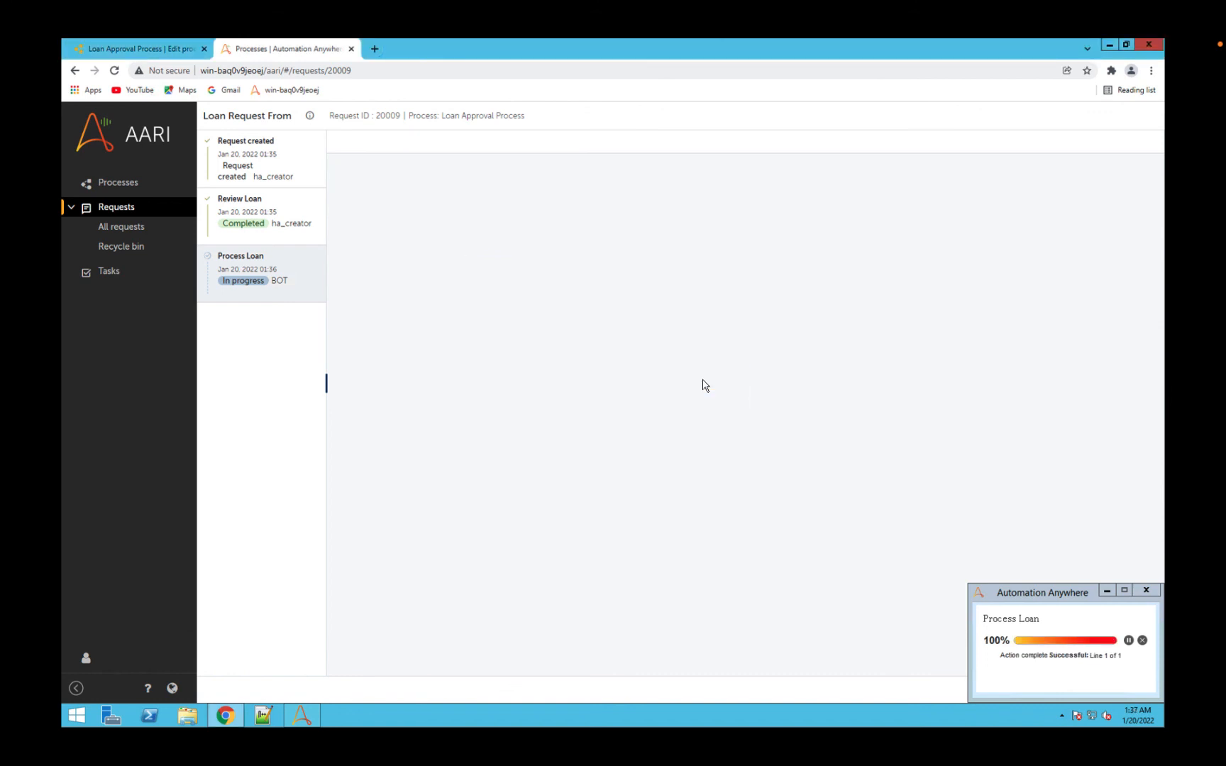
# Examine the Process Loan, Review Loan and Request created stages of the approved request, and view the Processes list
pyautogui.click(274, 277)
pyautogui.click(272, 228)
pyautogui.click(265, 162)
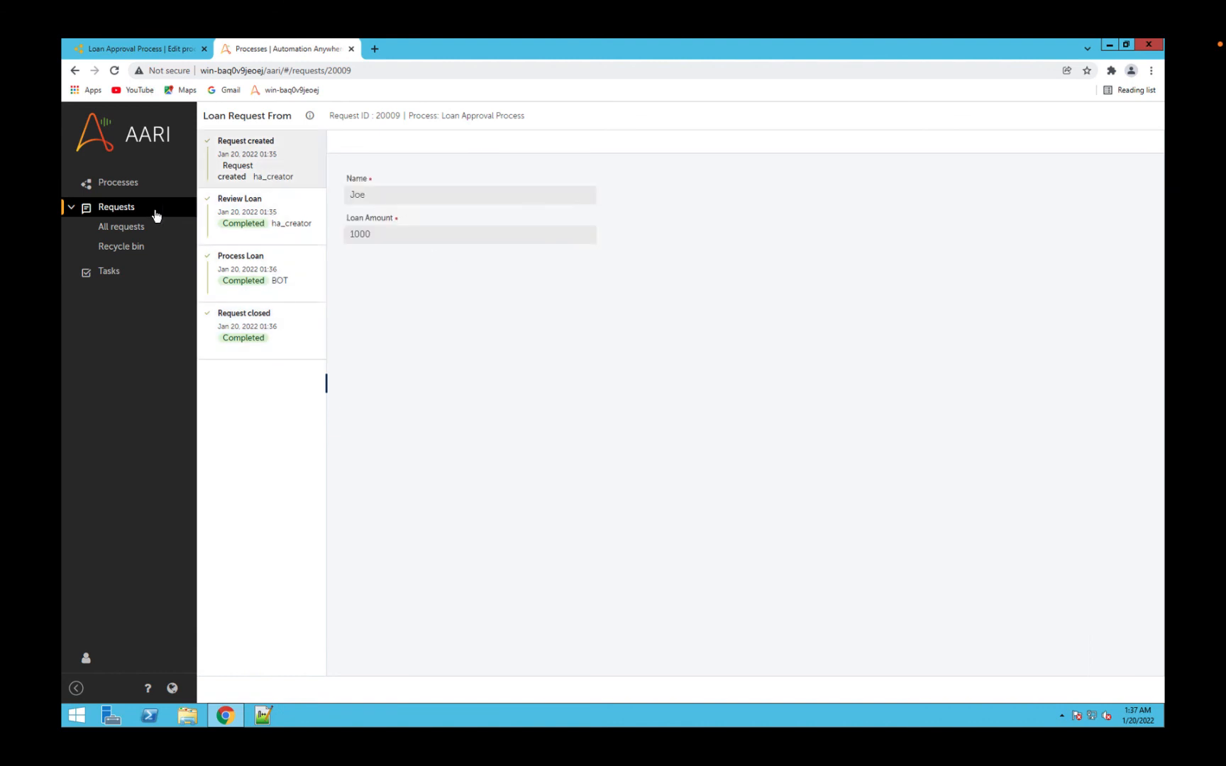
pyautogui.click(117, 188)
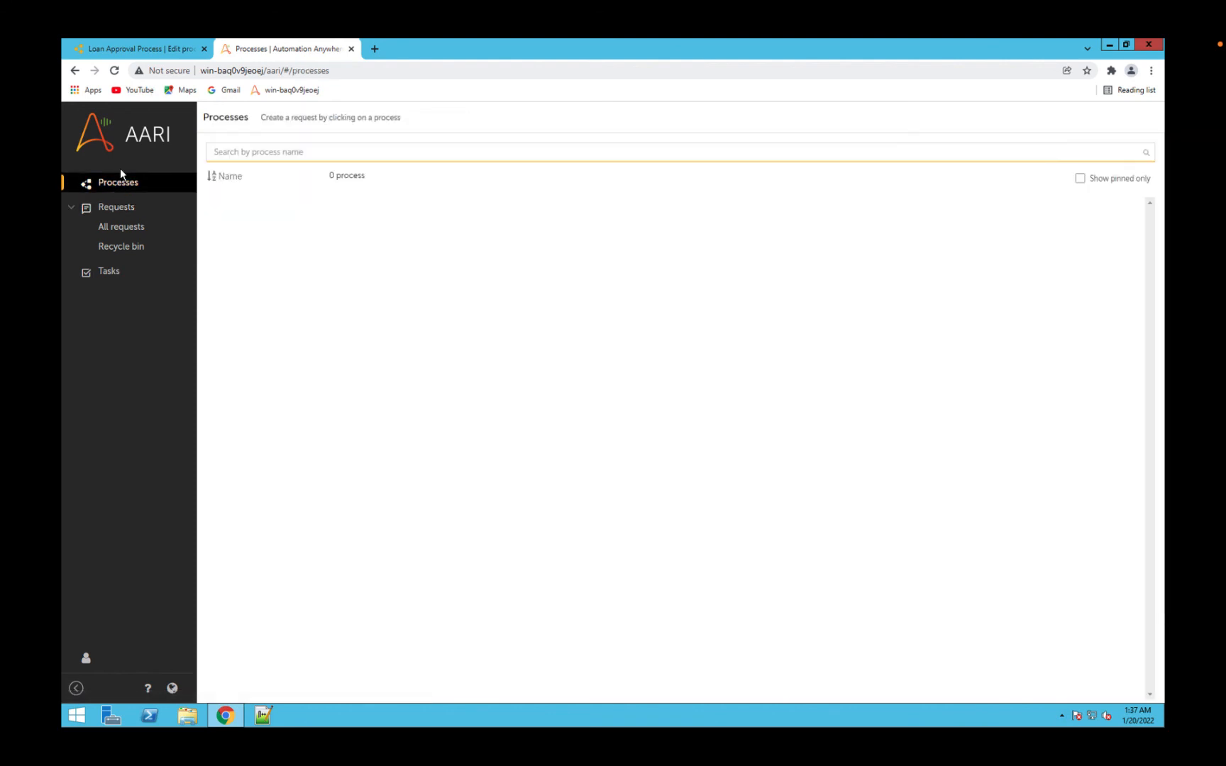
# Run Loan Approval Process again from its editor and submit a request with another applicant's name and a loan amount of 10000
pyautogui.click(150, 54)
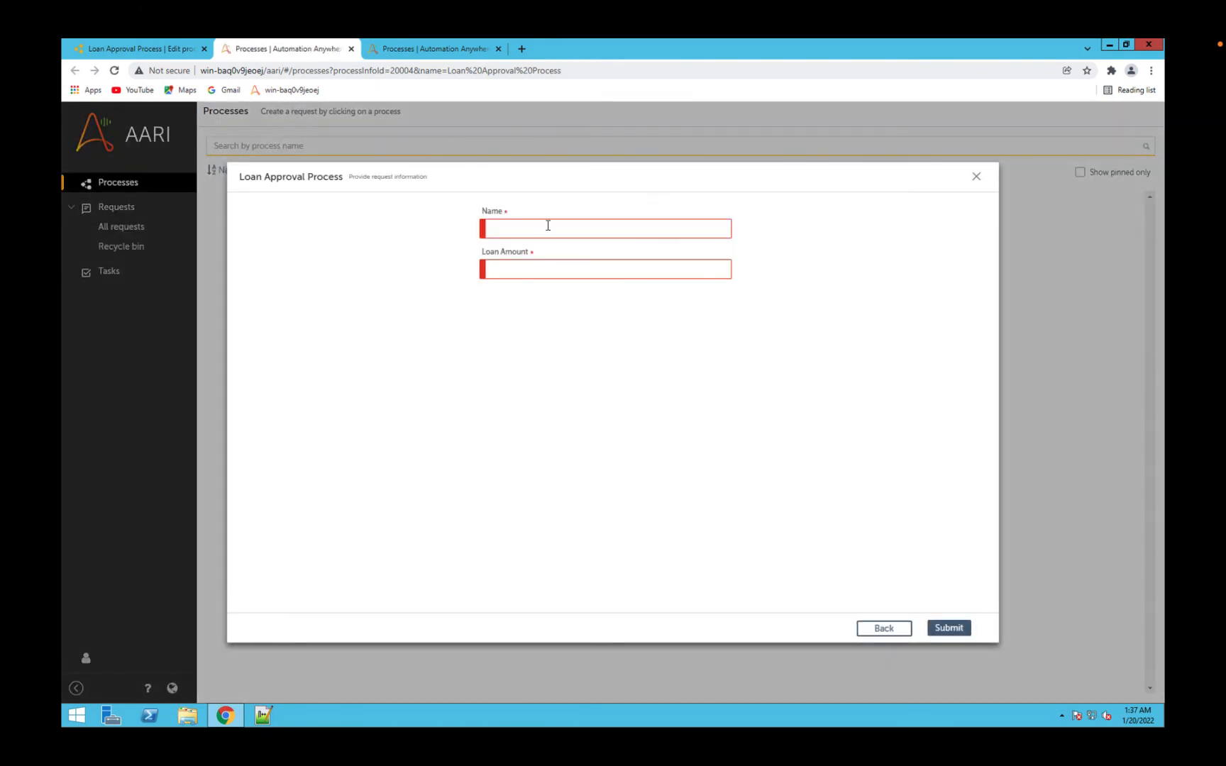
pyautogui.click(548, 226)
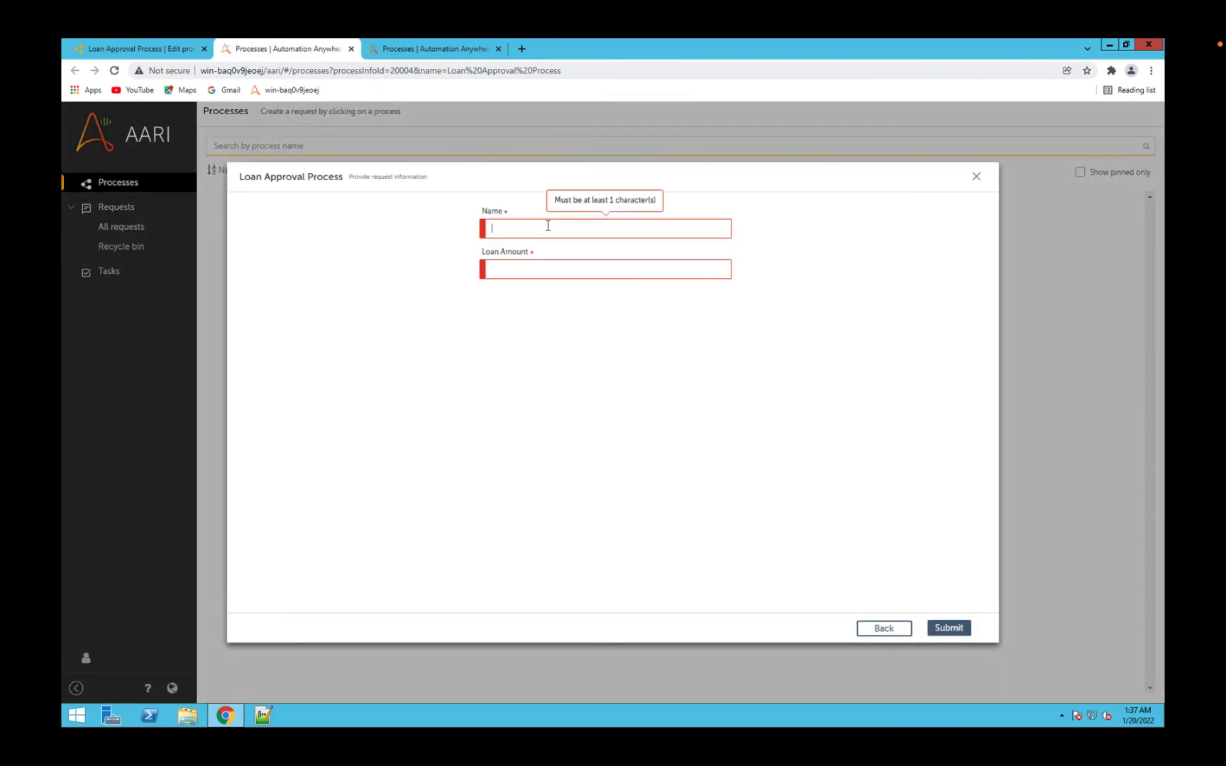
pyautogui.write('Mary')
pyautogui.click(539, 272)
pyautogui.write('1000')
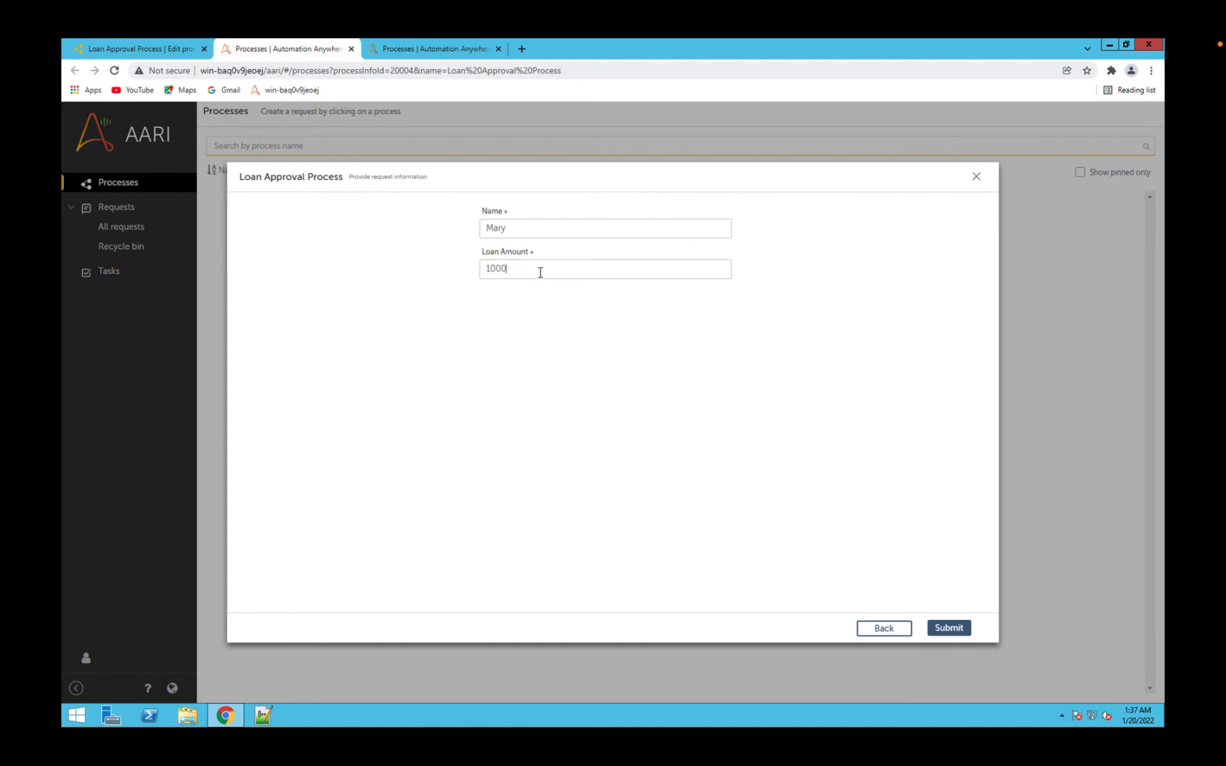
pyautogui.write('0')
pyautogui.click(953, 628)
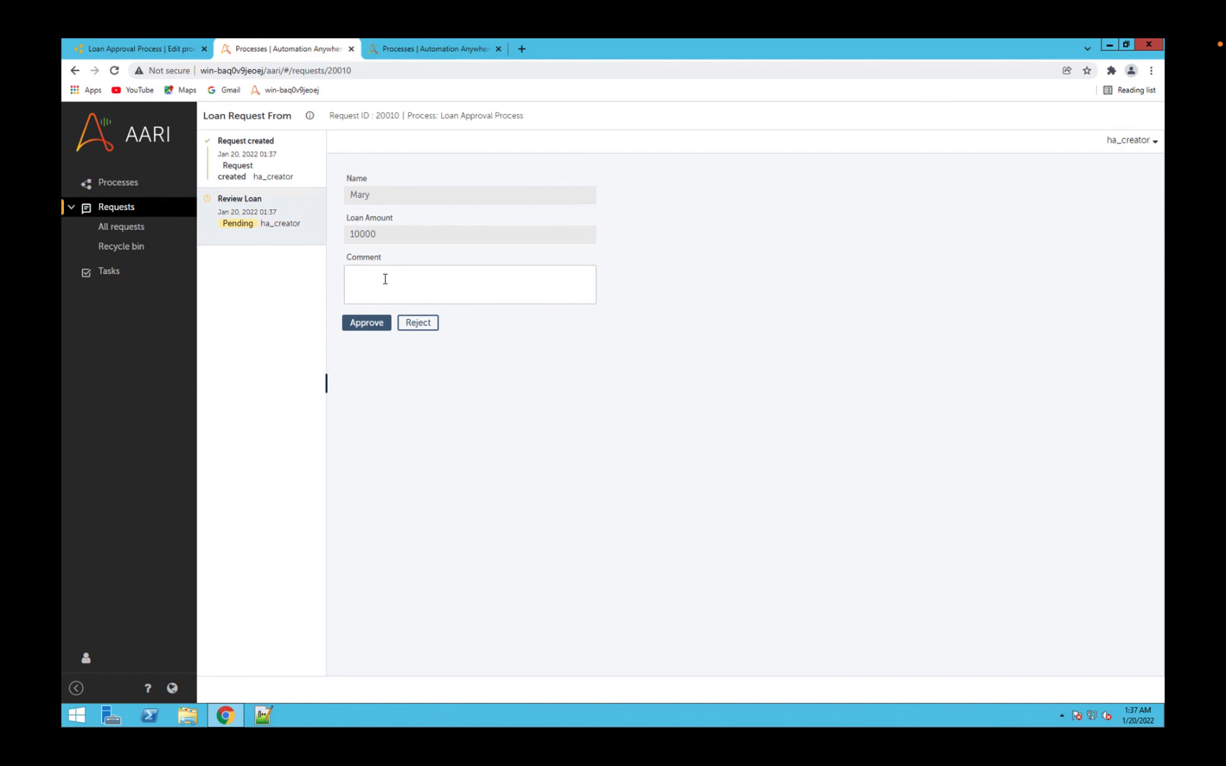
# Reject the second loan request with the comment "doesn't look good" and dismiss the rejection bot's message
pyautogui.write("doesn't look good")
pyautogui.click(420, 330)
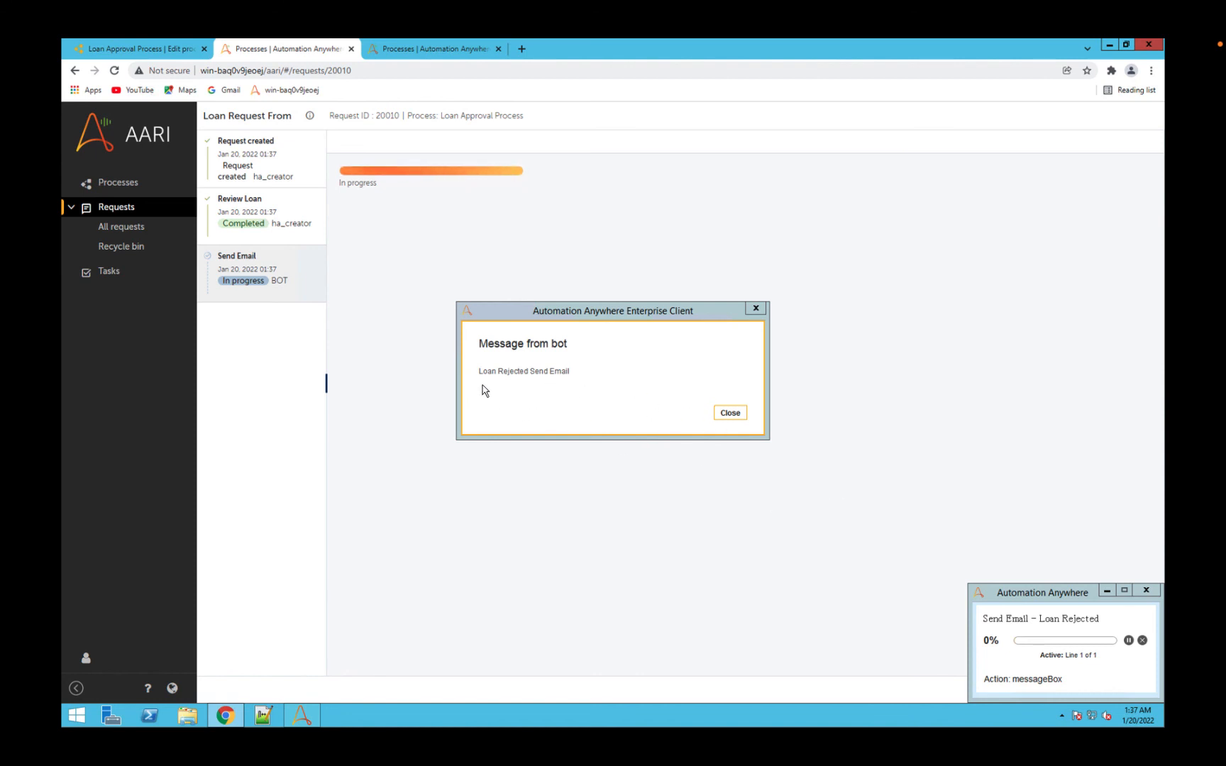
pyautogui.click(731, 413)
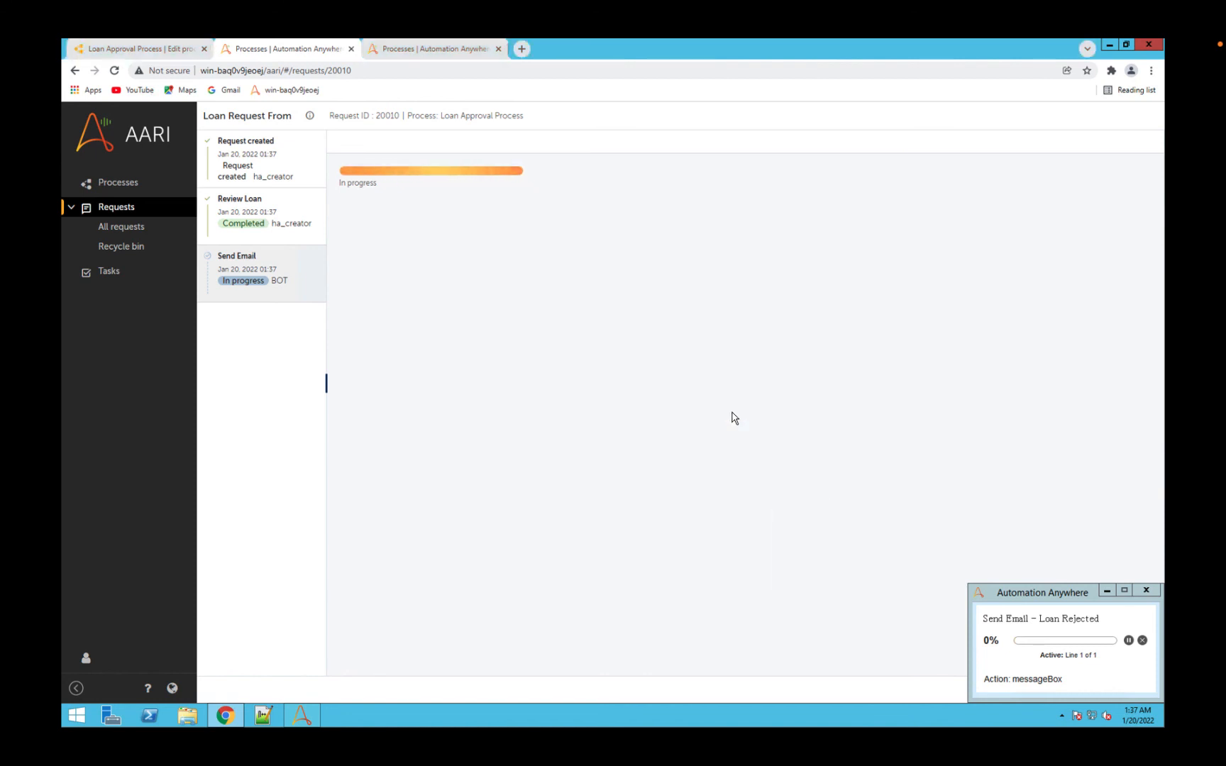